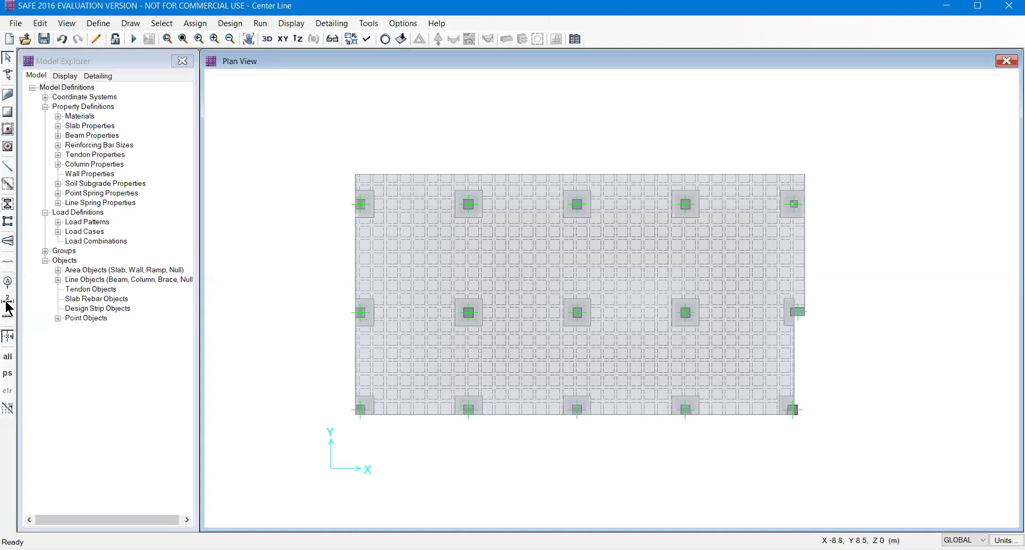
click(7, 303)
scroll(693, 213, up, 2)
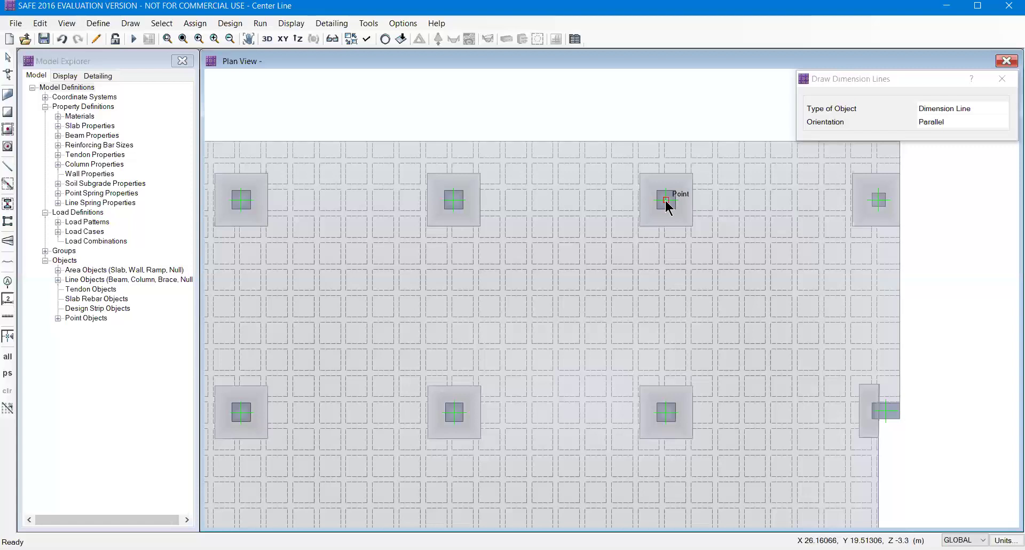
click(666, 200)
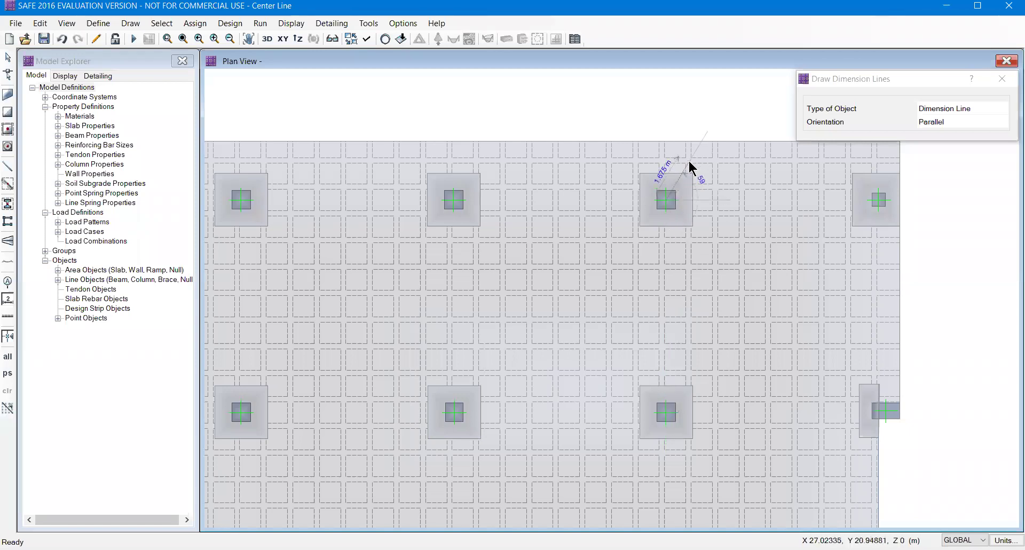
key(Escape)
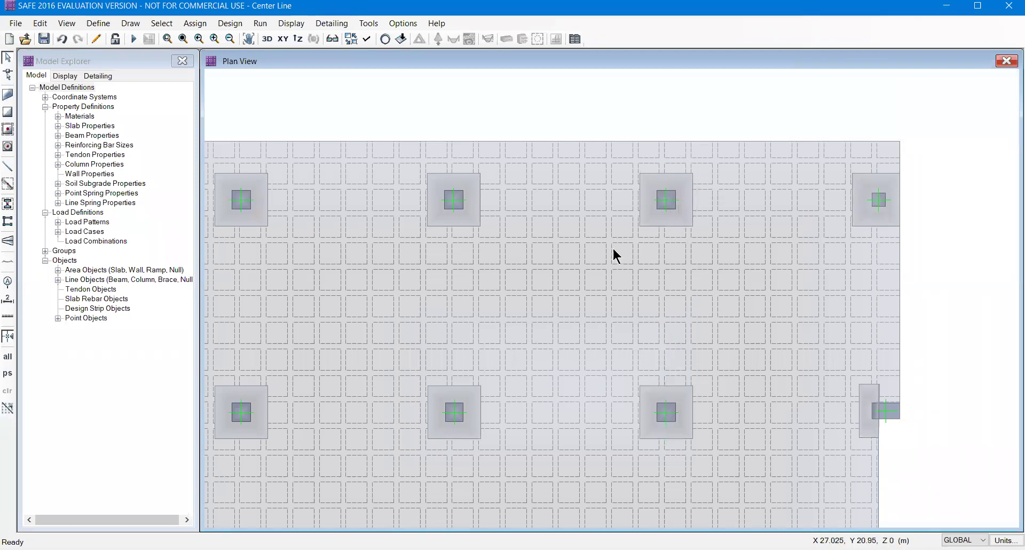
Set up a layer A column strip for drawing, with start and end widths of 2 m on both sides.
middle_drag(581, 284, 635, 275)
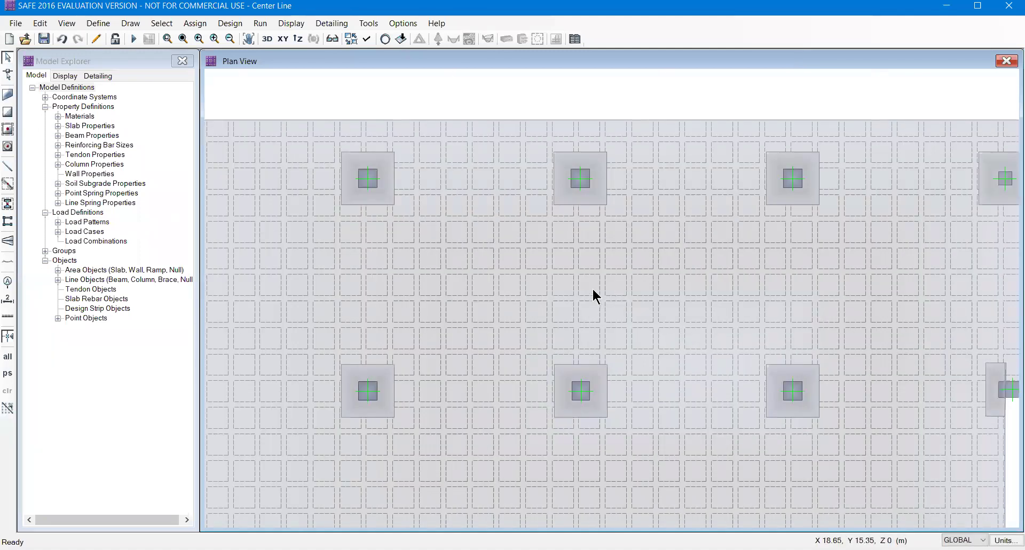
scroll(591, 287, down, 1)
middle_drag(582, 323, 588, 279)
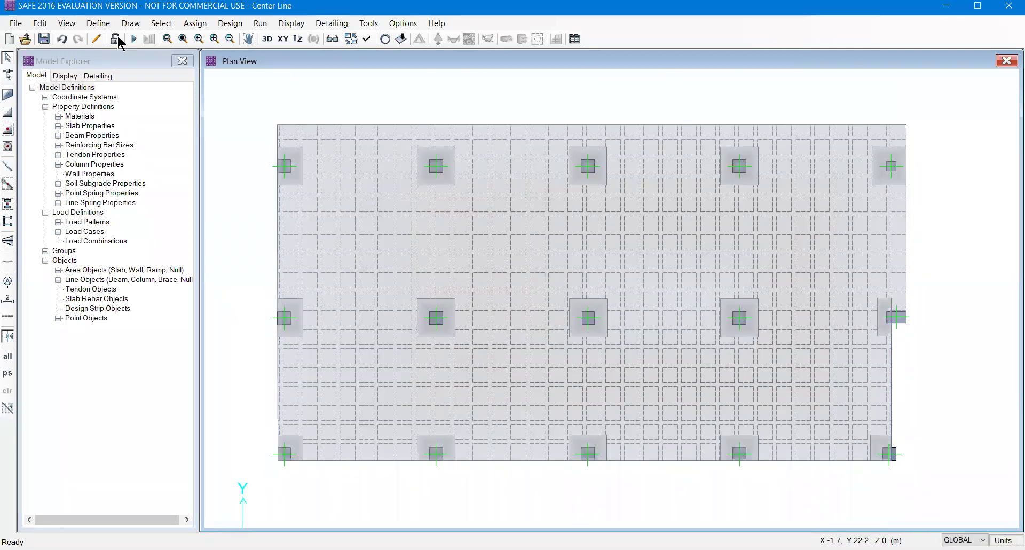
click(131, 24)
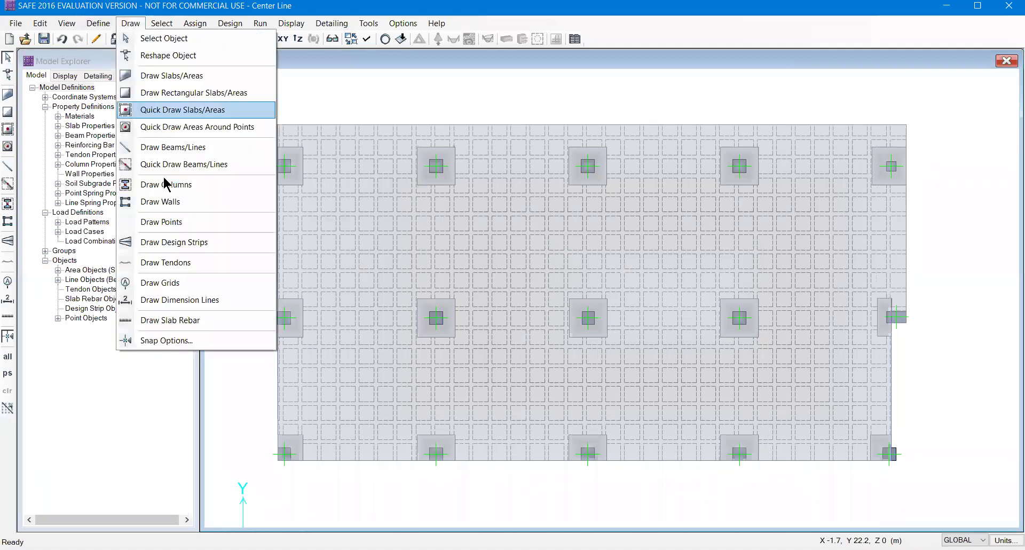
click(178, 247)
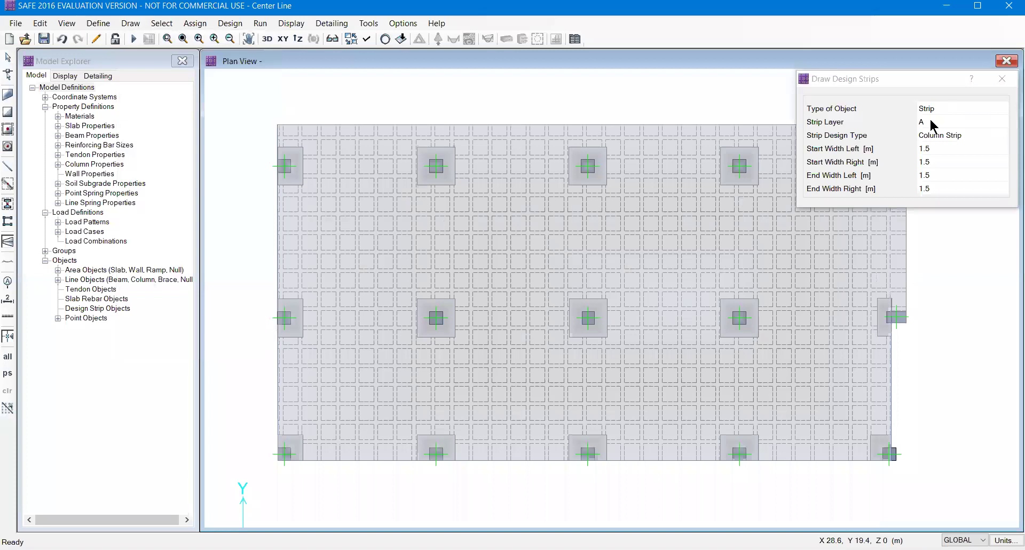
click(936, 151)
text(2)
key(Tab)
text(2)
key(Tab)
text(2)
key(Tab)
text(2)
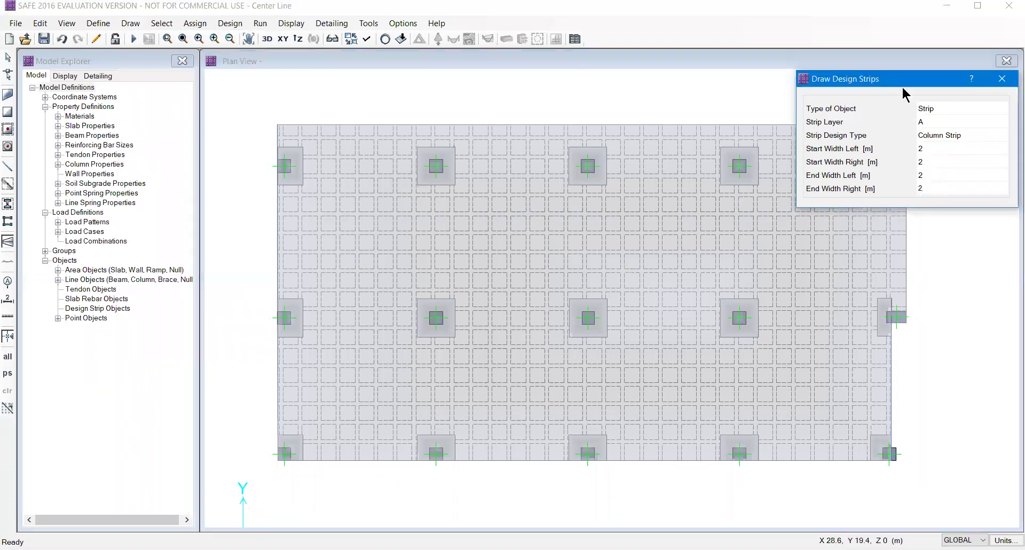
drag(899, 84, 899, 15)
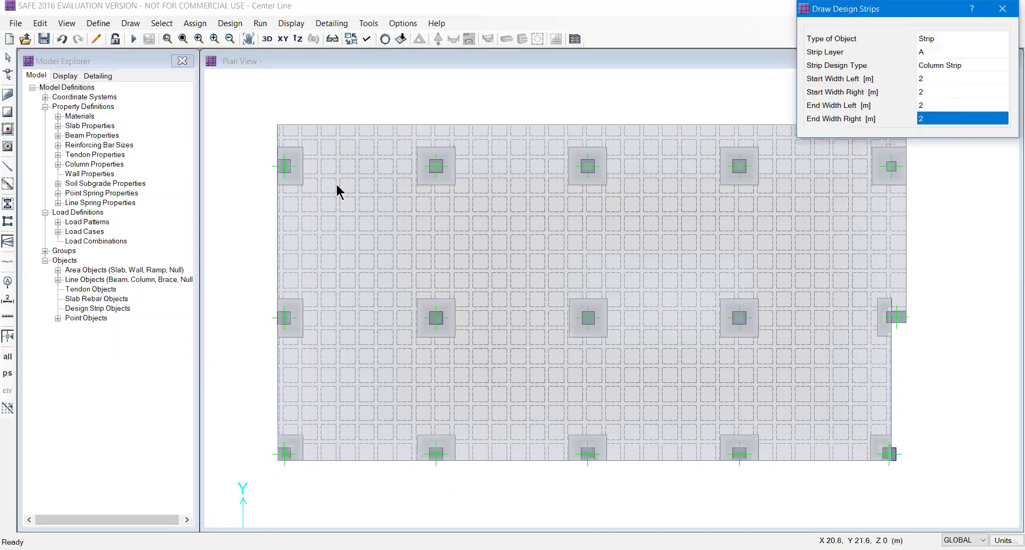
Draw a horizontal layer A design strip along the upper column row, from the slab's left edge to beyond its right edge.
click(278, 166)
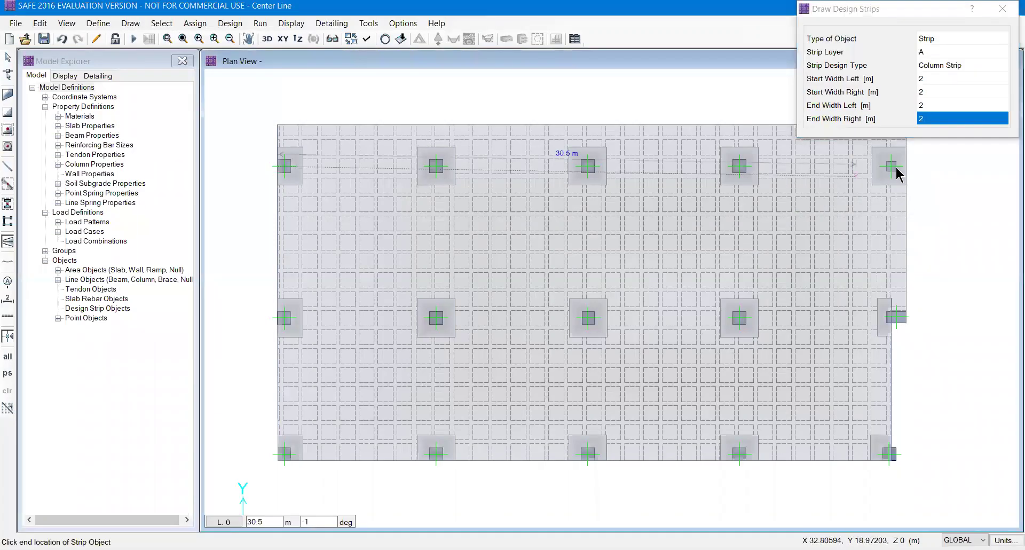
click(949, 166)
right_click(949, 166)
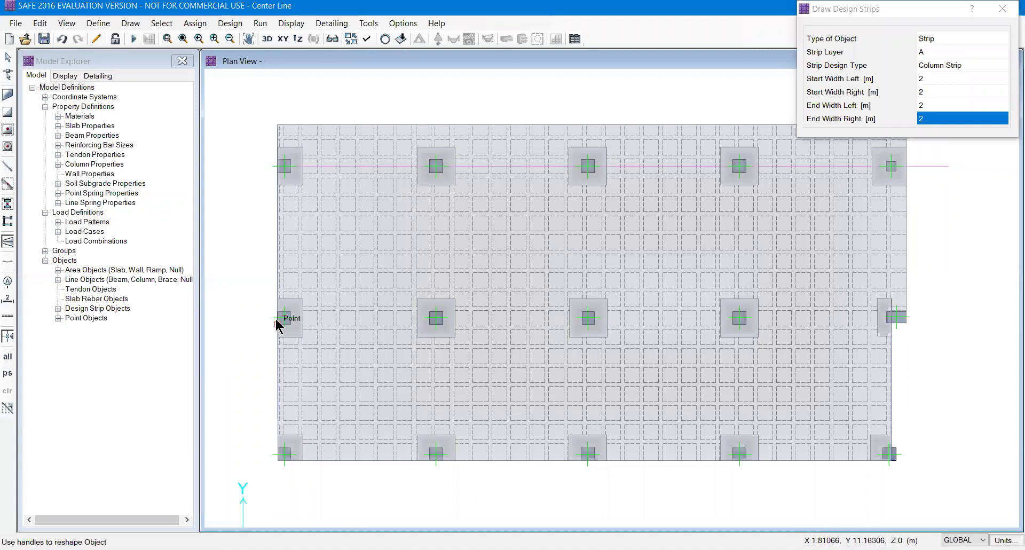
Draw a horizontal layer A design strip along the middle column row, from the slab's left edge to beyond its right edge.
scroll(277, 322, up, 1)
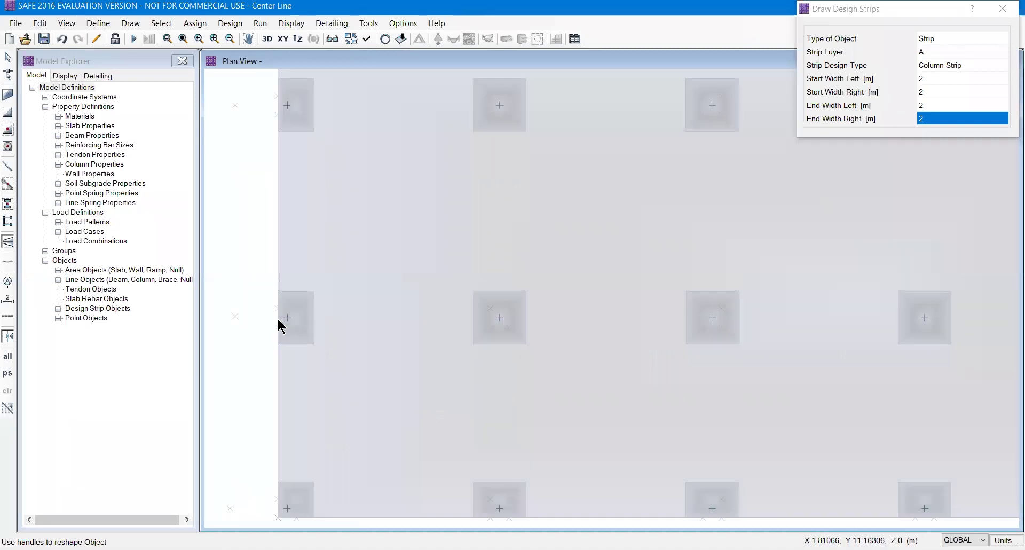
click(277, 319)
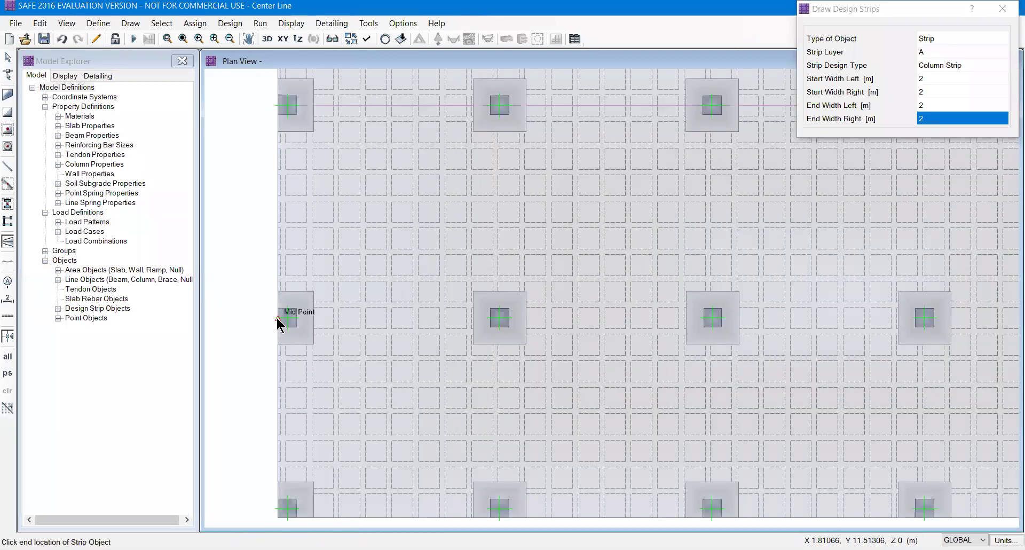
scroll(277, 320, down, 2)
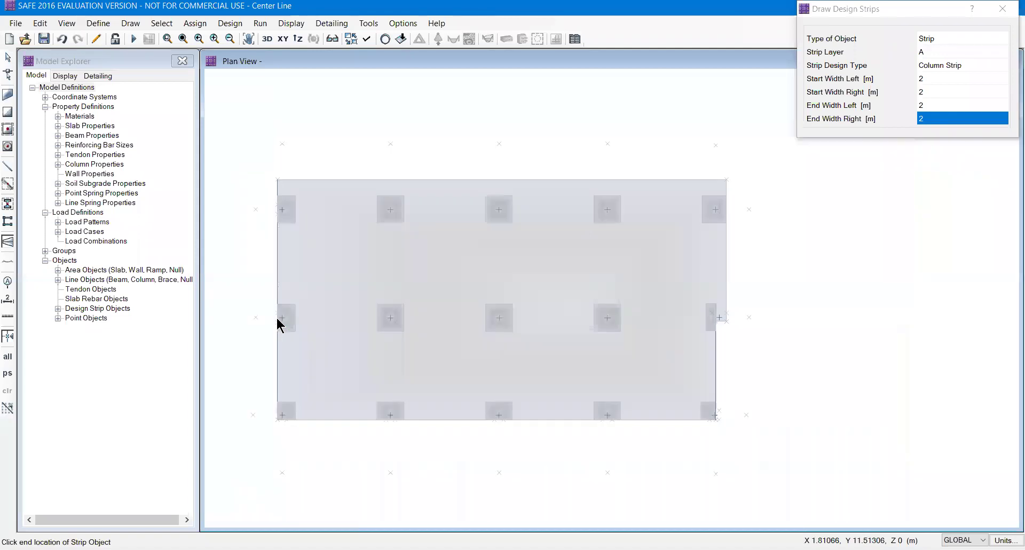
click(752, 319)
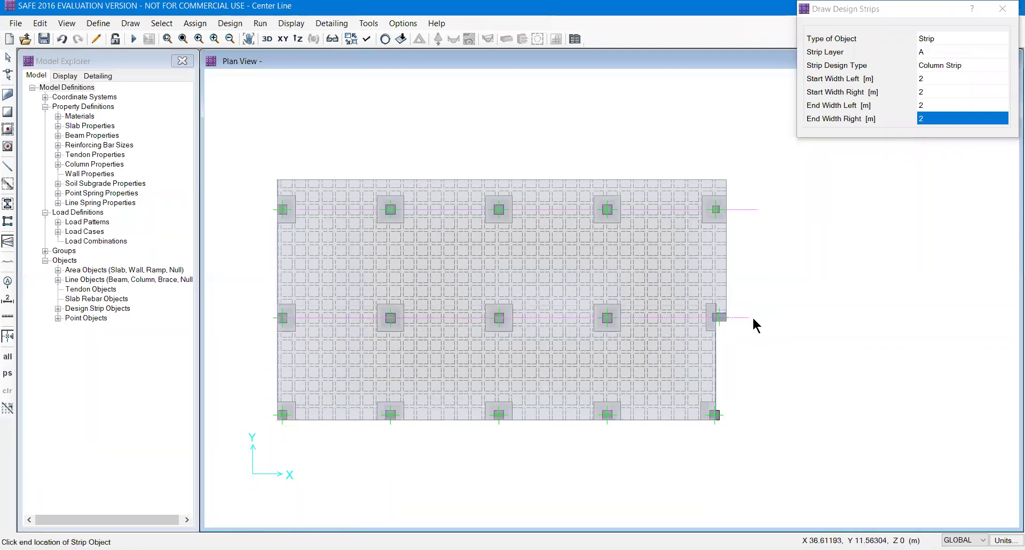
key(Return)
Draw a horizontal layer A design strip along the lower column row, from the leftmost column's centre to beyond the slab's right edge.
scroll(266, 420, up, 3)
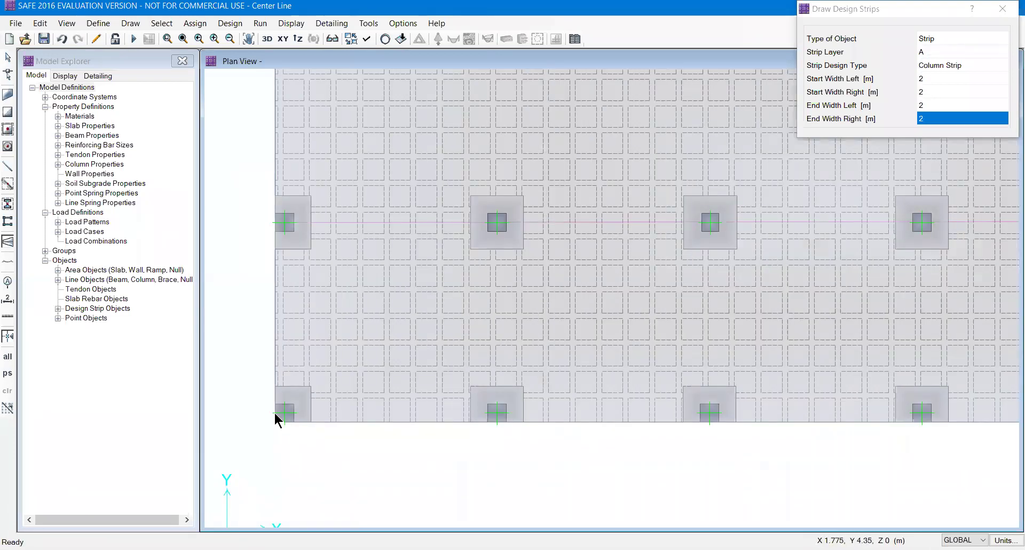
scroll(275, 412, up, 1)
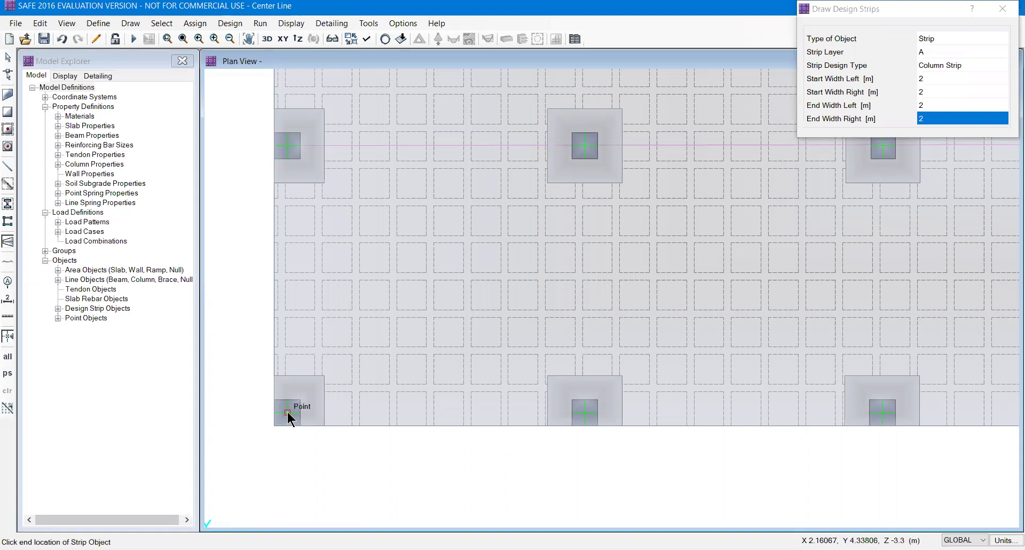
scroll(287, 412, down, 3)
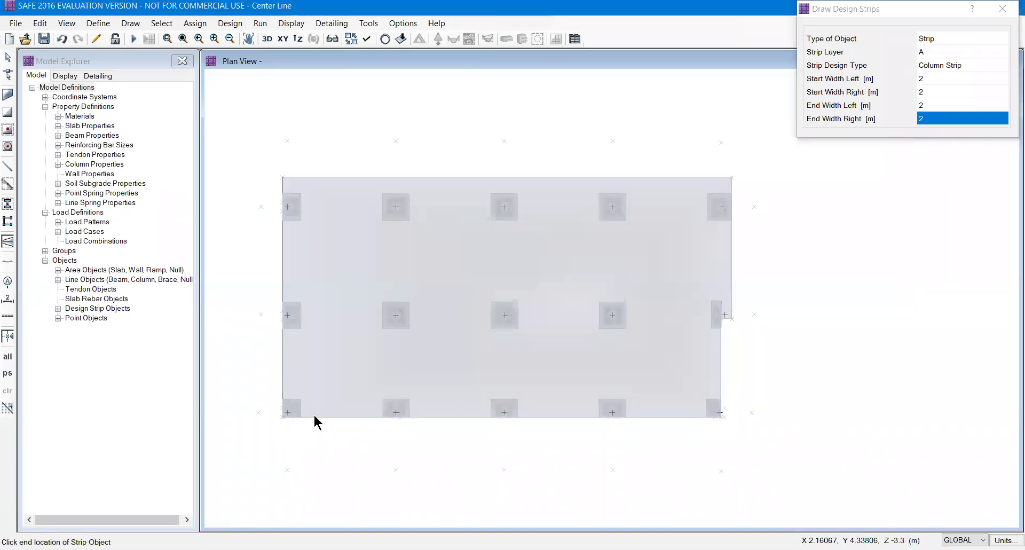
click(766, 412)
key(Return)
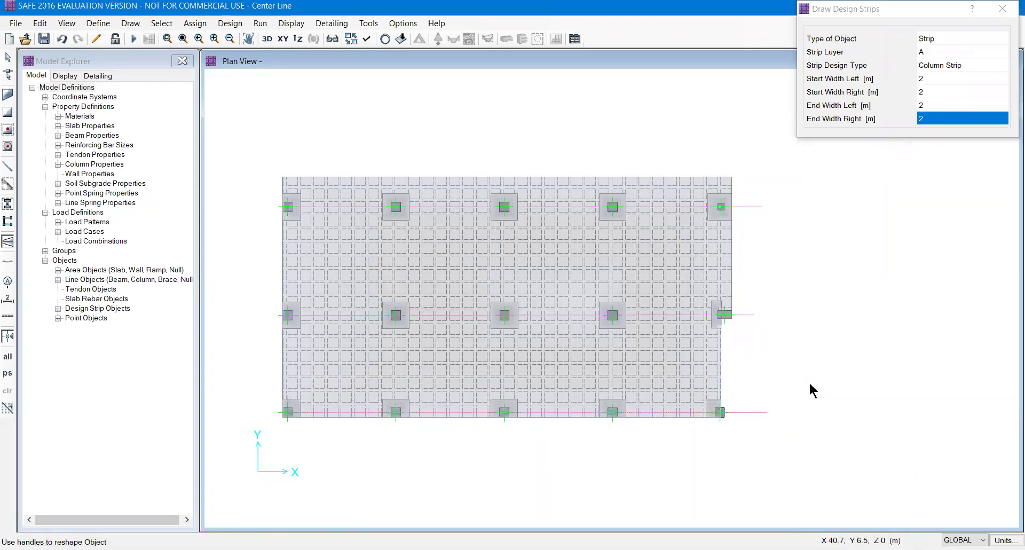
Switch to strip layer B and draw a vertical design strip about 18.9 m long up the leftmost column line, past the slab's upper edge.
click(949, 50)
click(937, 77)
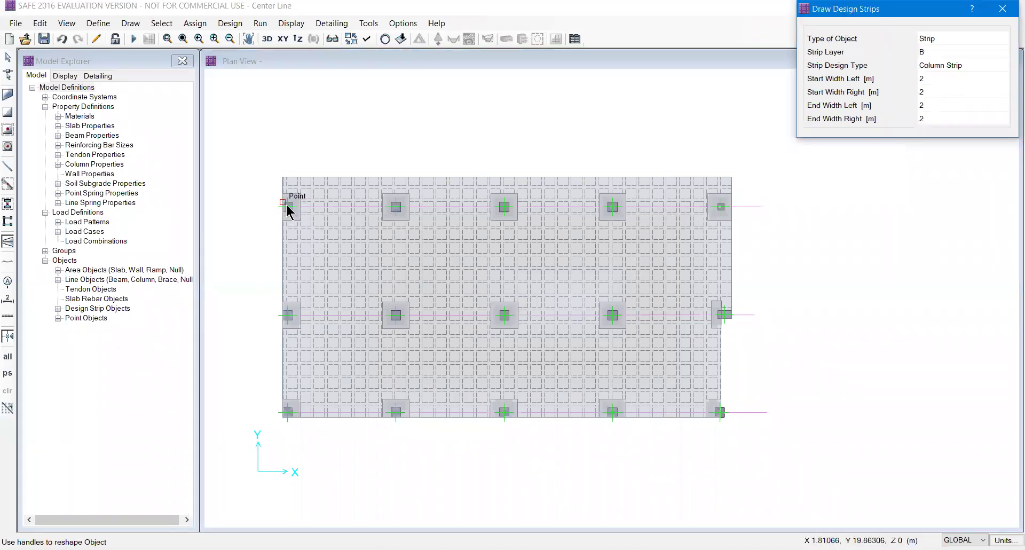
scroll(285, 184, up, 2)
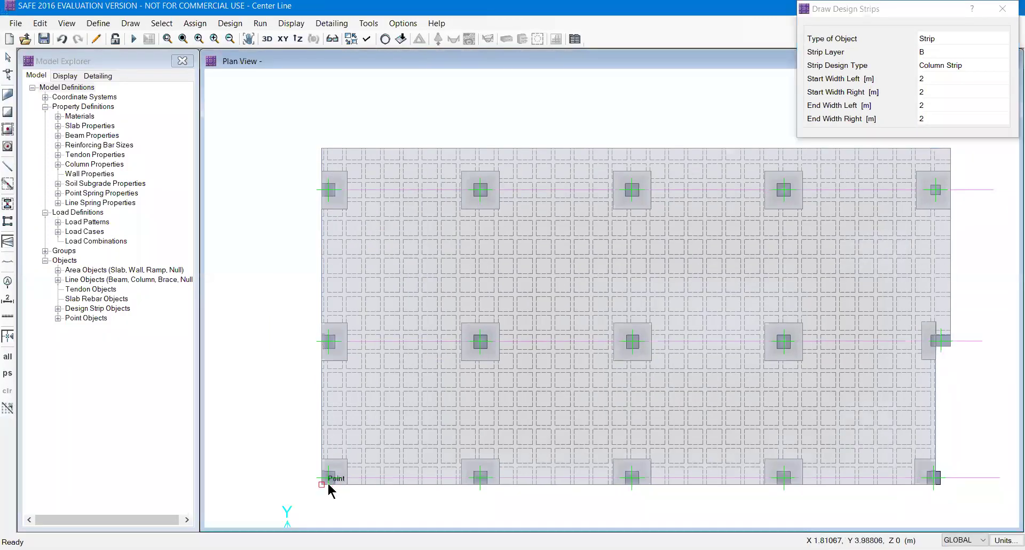
scroll(328, 482, up, 2)
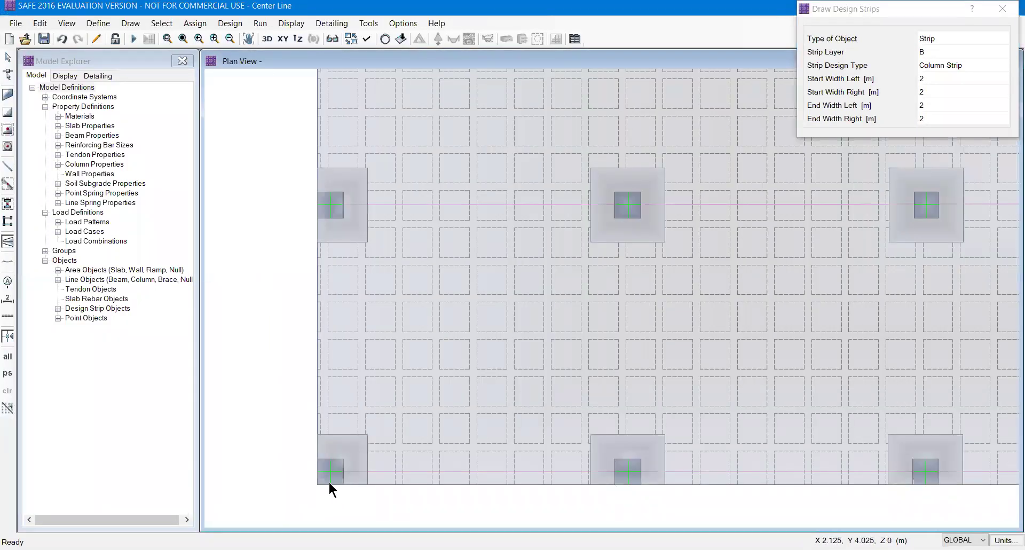
click(331, 472)
scroll(331, 488, down, 2)
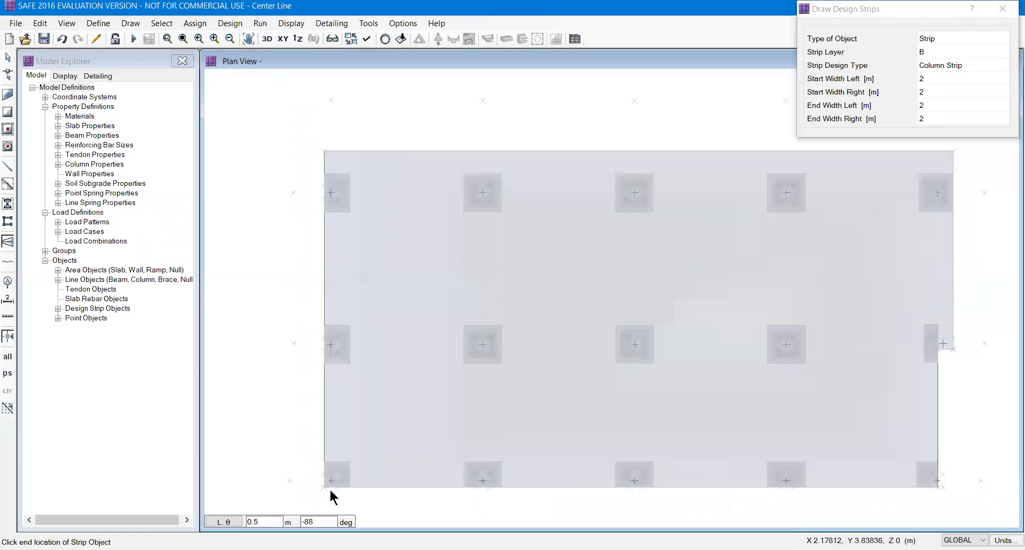
click(331, 121)
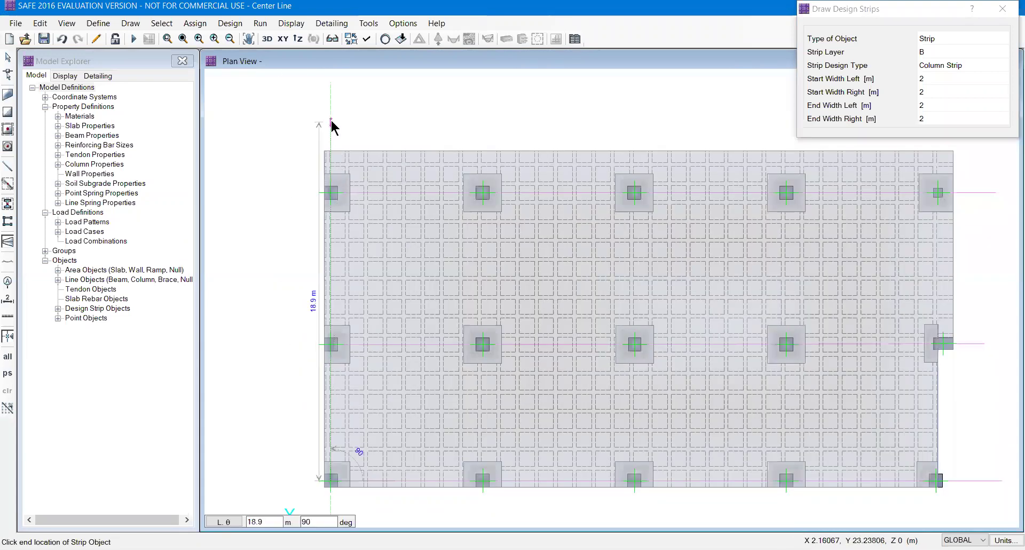
key(Return)
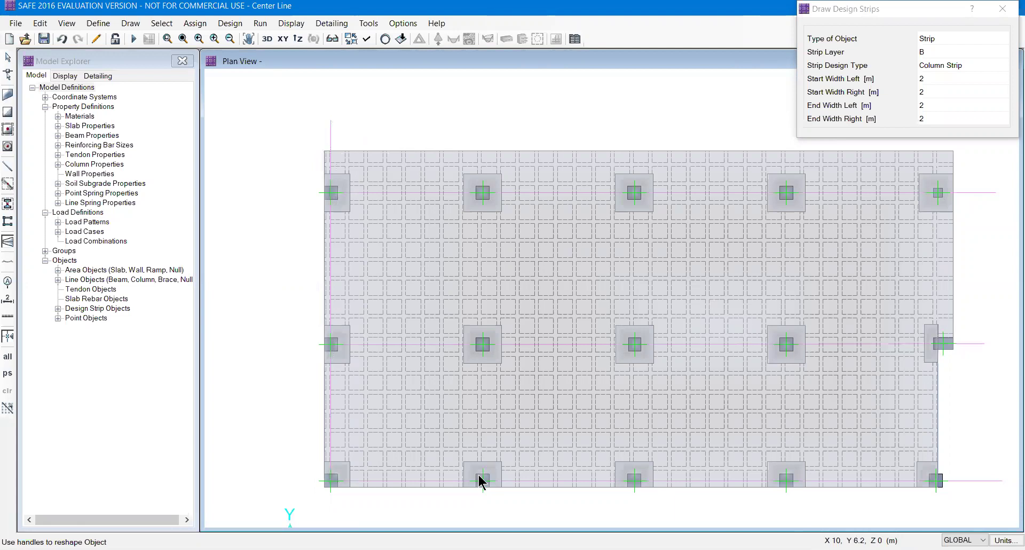
Draw three vertical layer B design strips, each about 18.5 m long, up the second, third and fourth column lines.
click(482, 479)
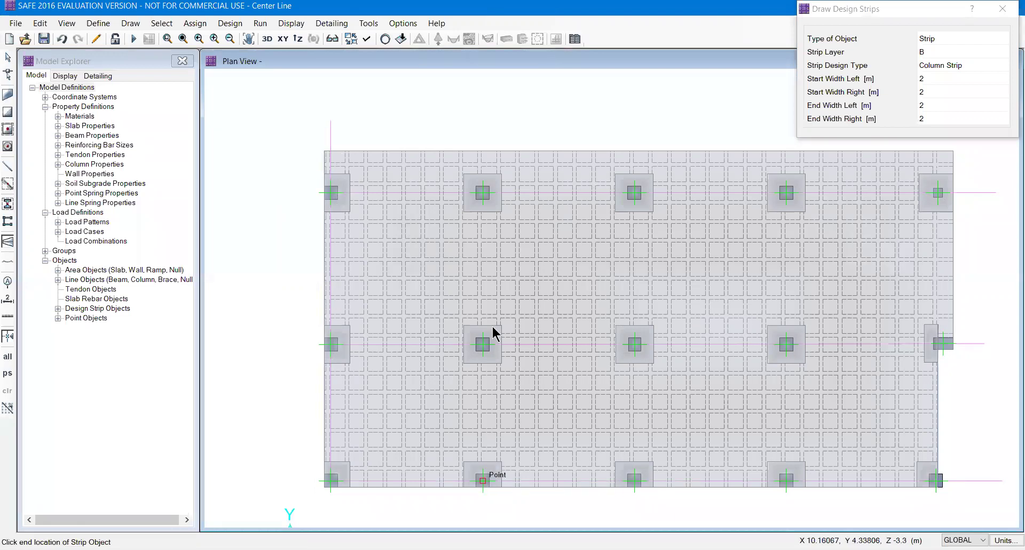
click(483, 130)
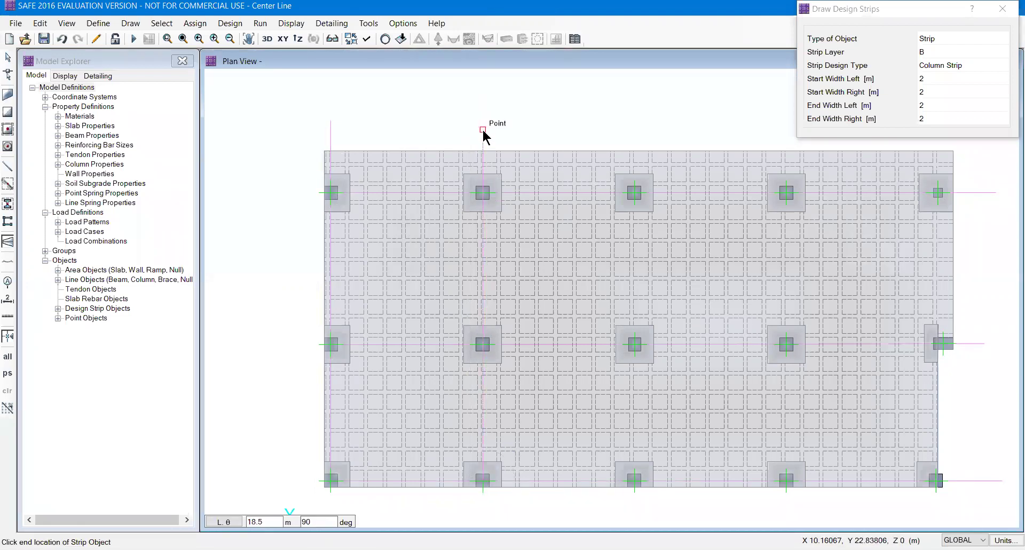
key(Return)
click(633, 480)
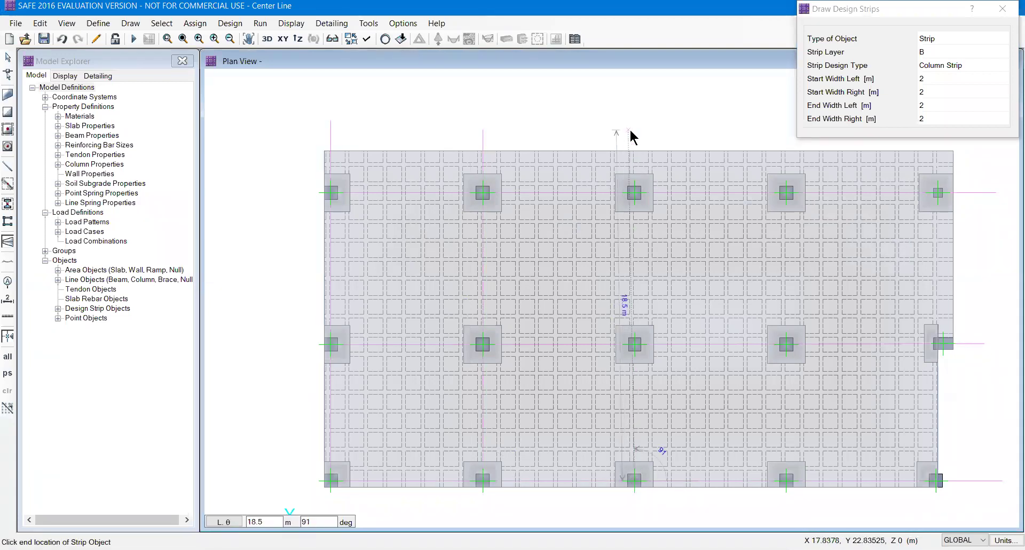
click(634, 130)
key(Return)
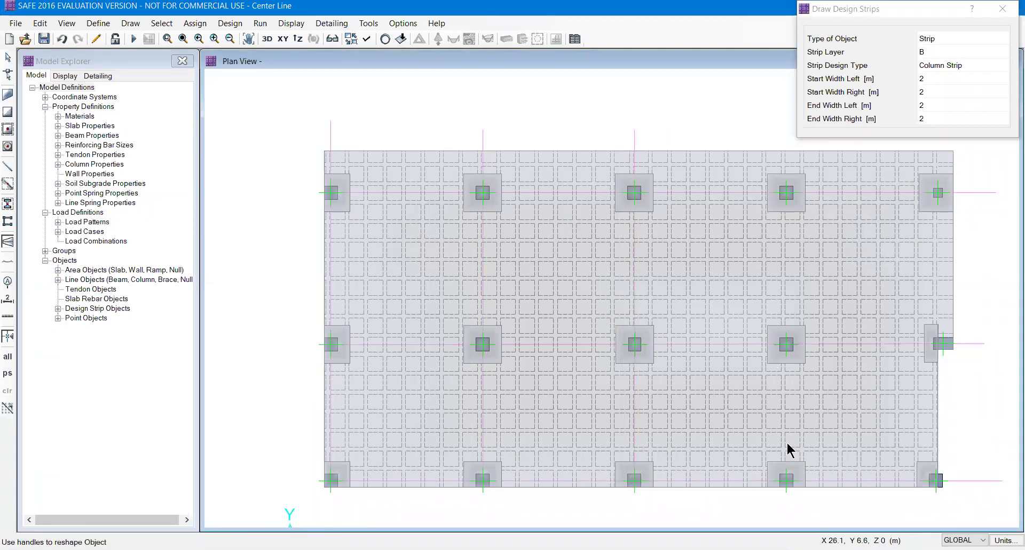
click(785, 479)
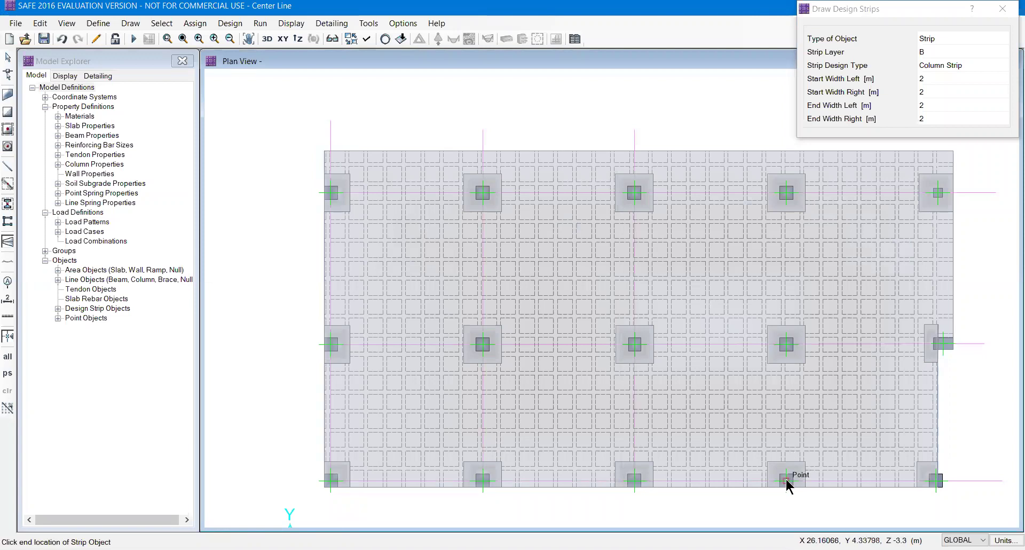
click(786, 132)
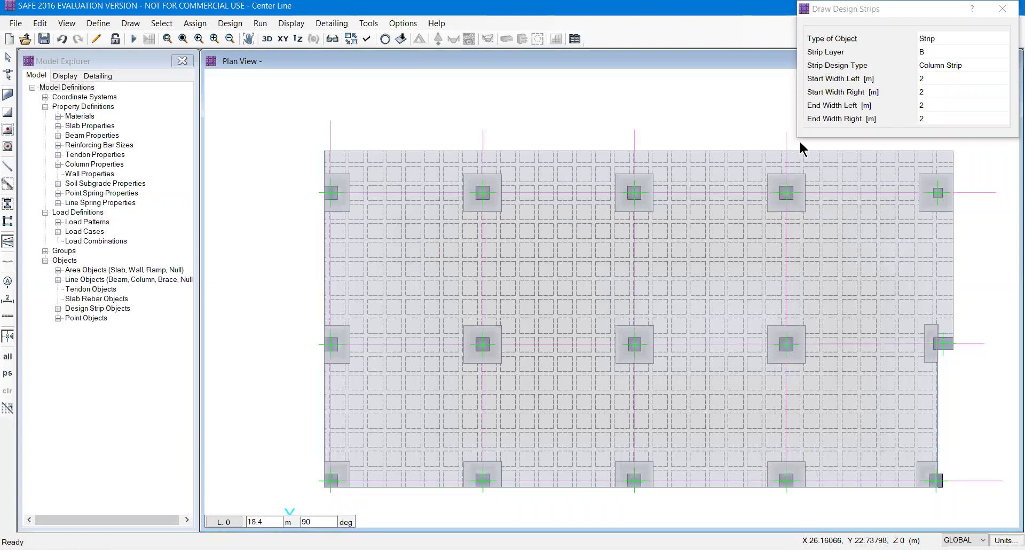
key(Return)
Draw a vertical layer B design strip up the rightmost column line past the slab's upper edge, and save the model.
middle_drag(853, 216, 665, 209)
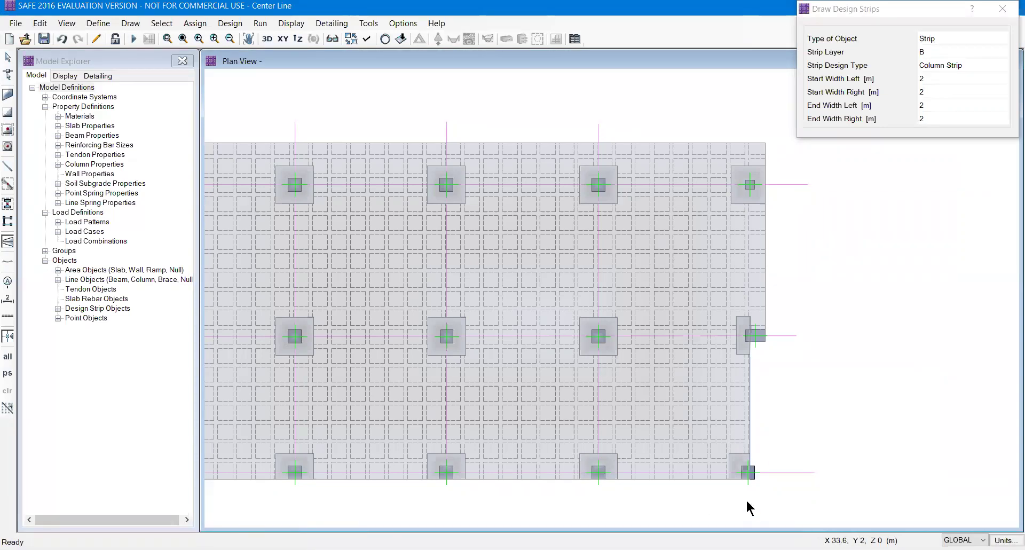
click(750, 479)
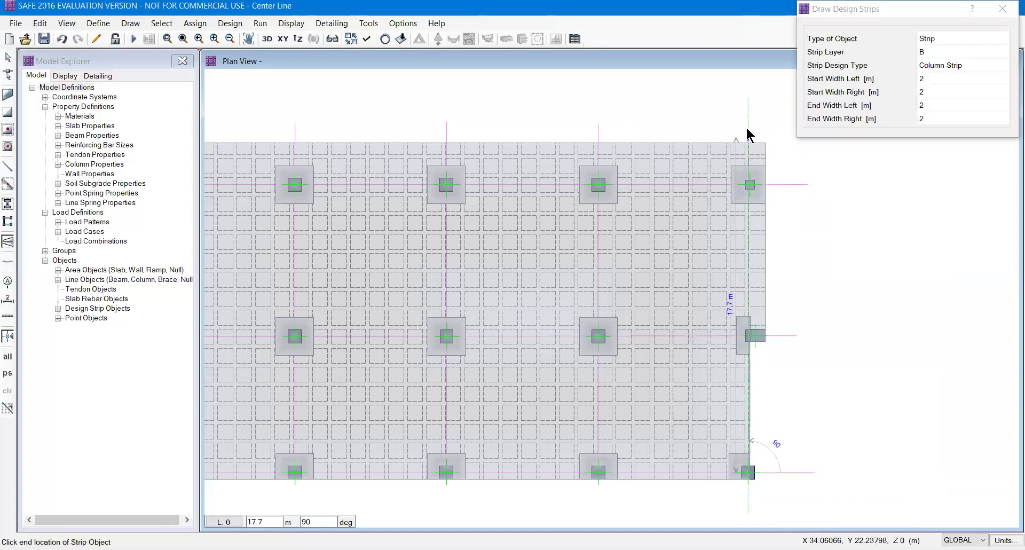
click(749, 106)
key(Return)
scroll(537, 321, down, 2)
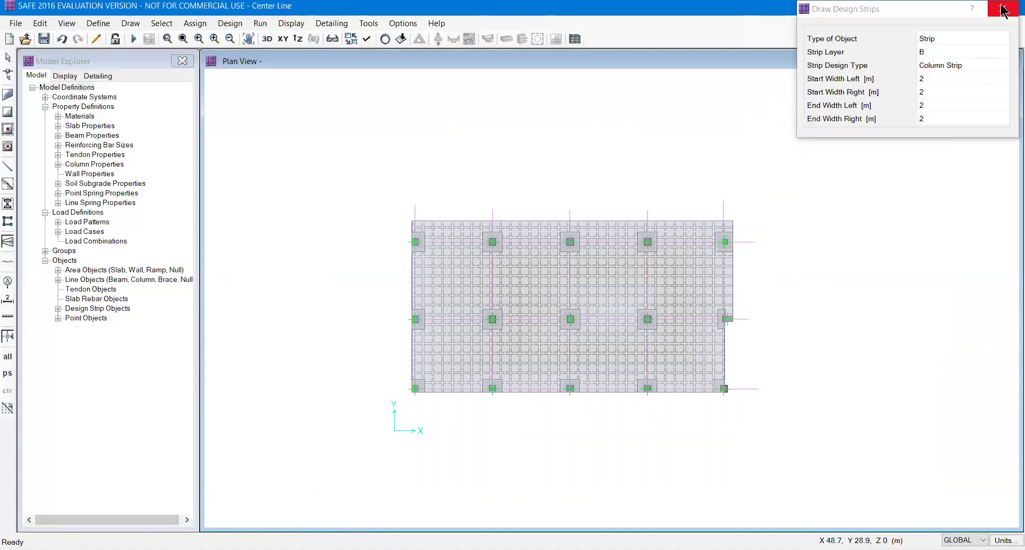
key(Escape)
key(ctrl+s)
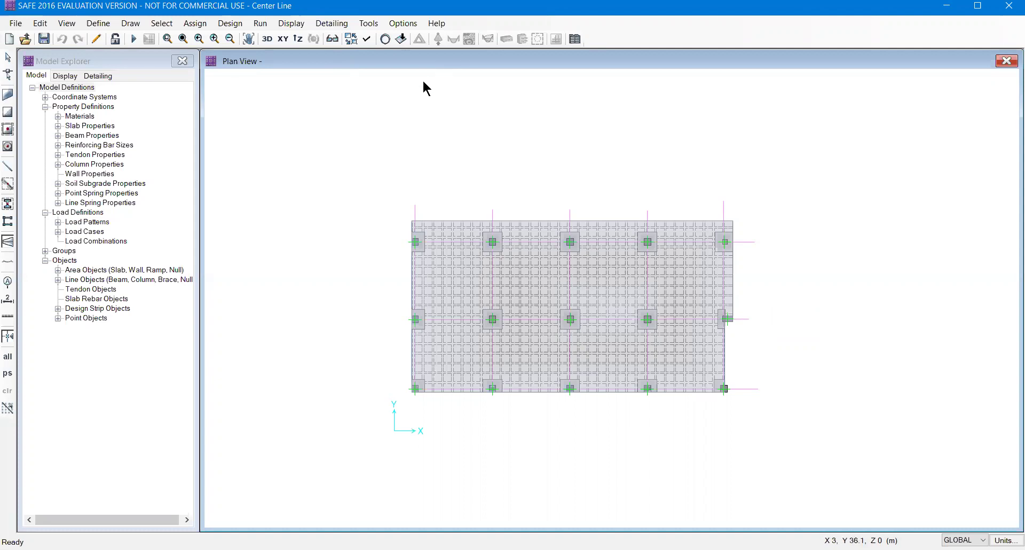
click(130, 23)
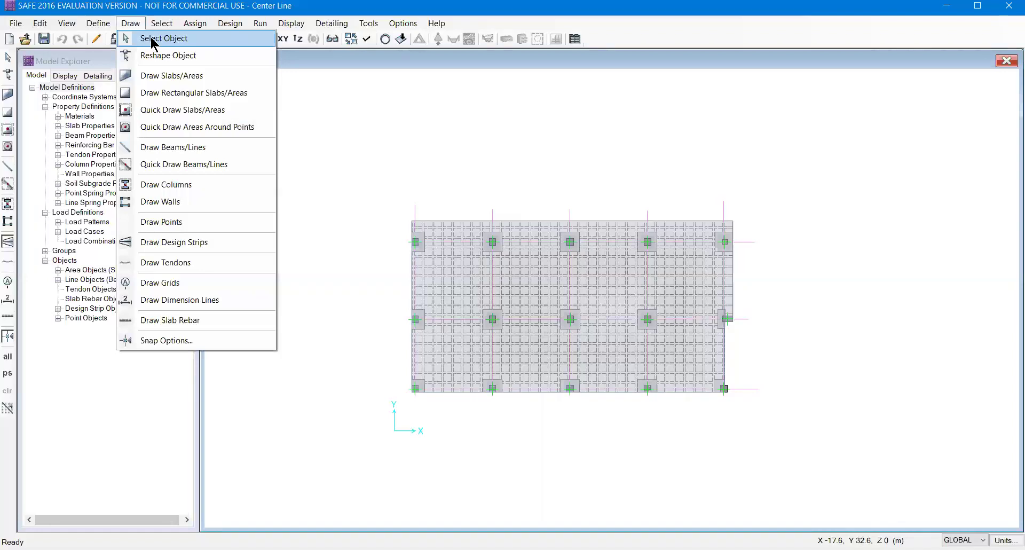
click(388, 52)
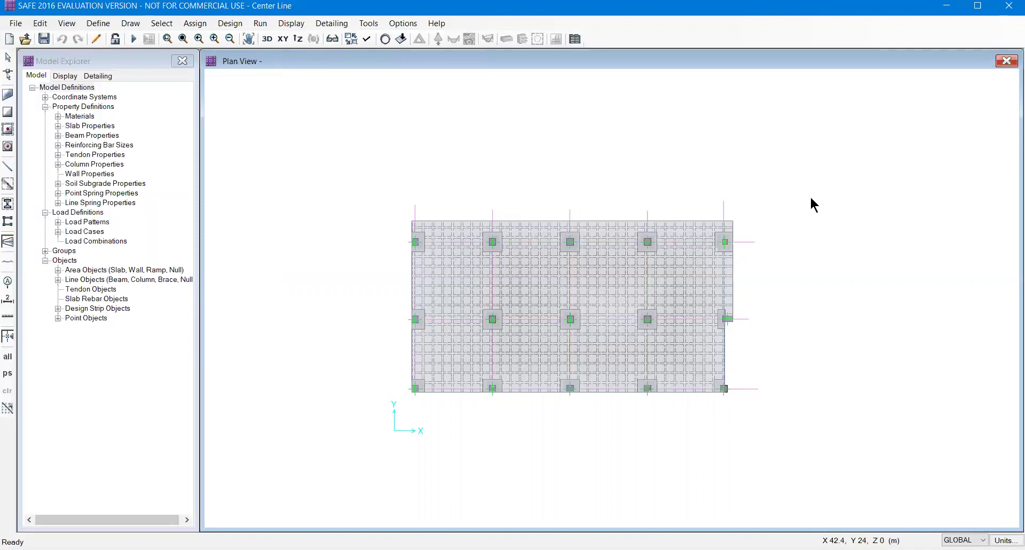
Set the rebar material of the leftmost vertical layer B design strip to Fe500 in its design overwrites.
scroll(754, 273, up, 1)
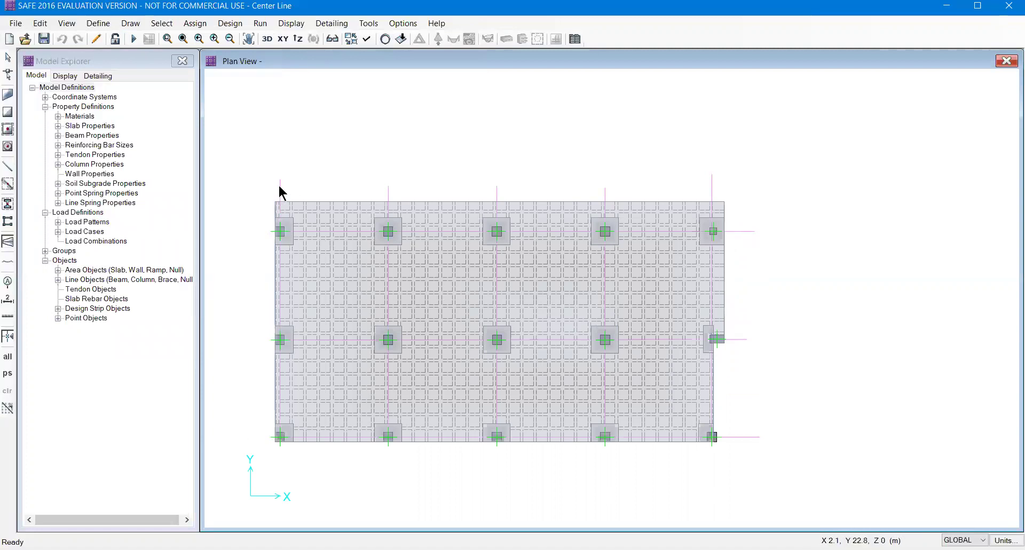
right_click(510, 202)
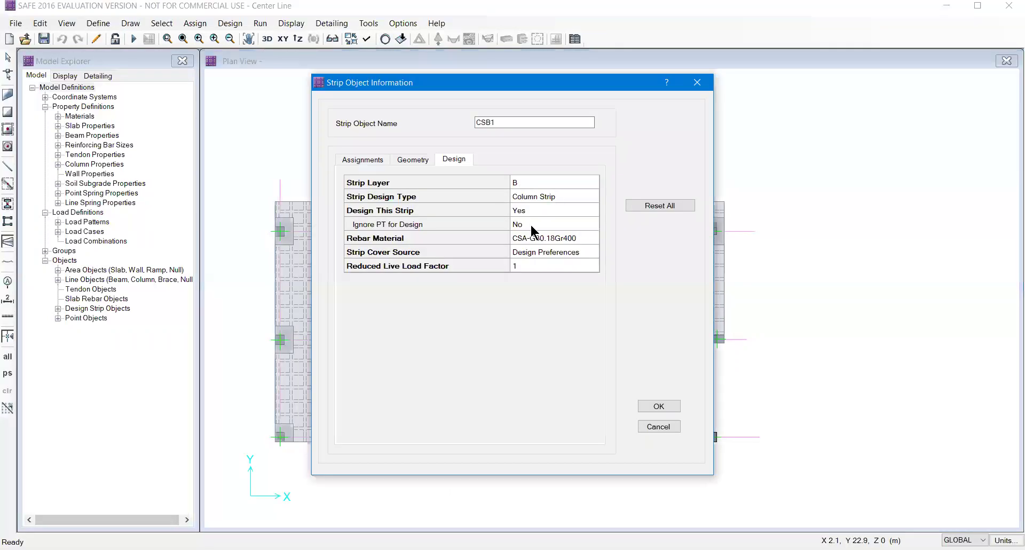
click(540, 239)
click(540, 239)
click(541, 246)
click(539, 267)
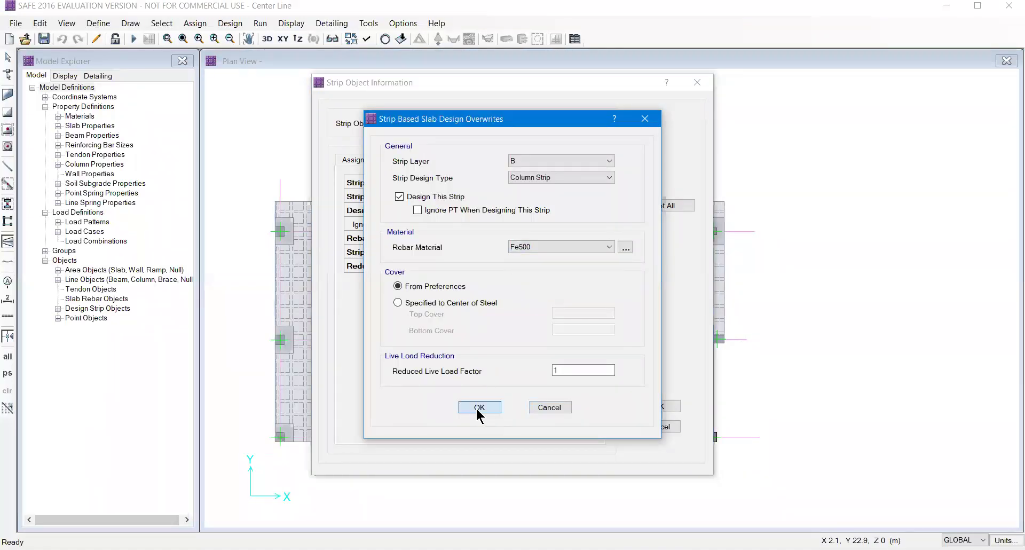
click(479, 408)
key(Return)
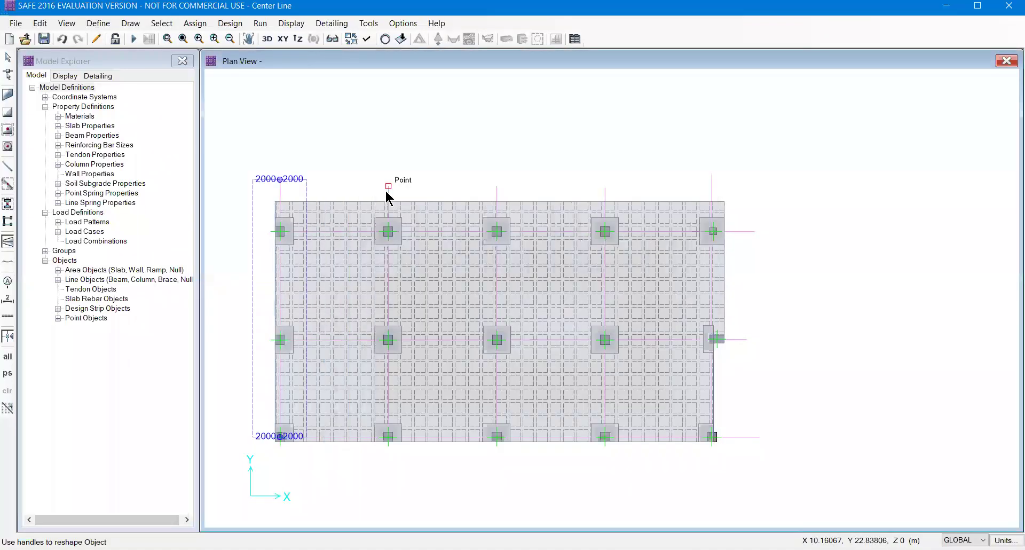
right_click(386, 193)
click(483, 159)
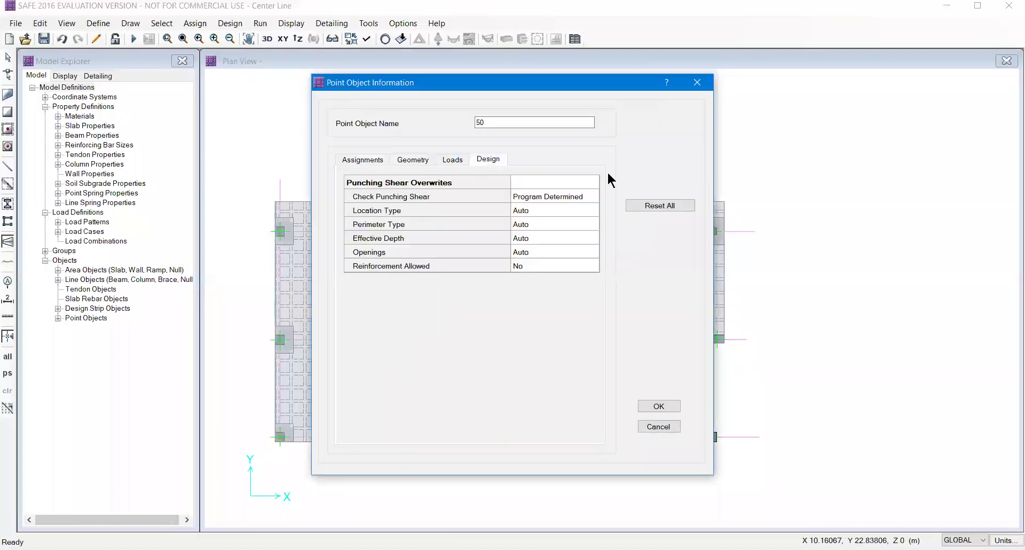
click(690, 84)
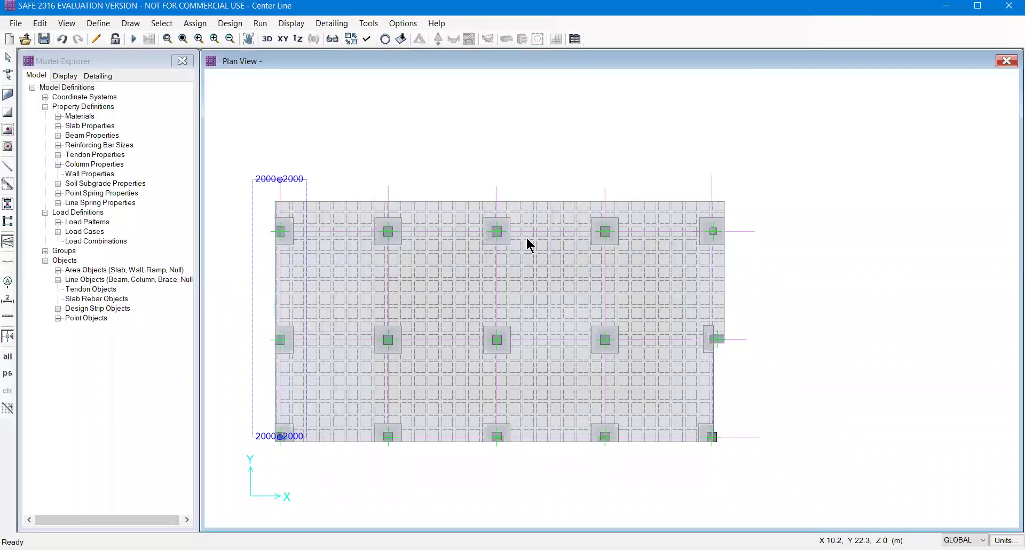
Change the rebar material of the vertical layer B strip on the second column line to Fe500.
right_click(386, 192)
click(526, 238)
click(538, 248)
click(533, 270)
click(482, 407)
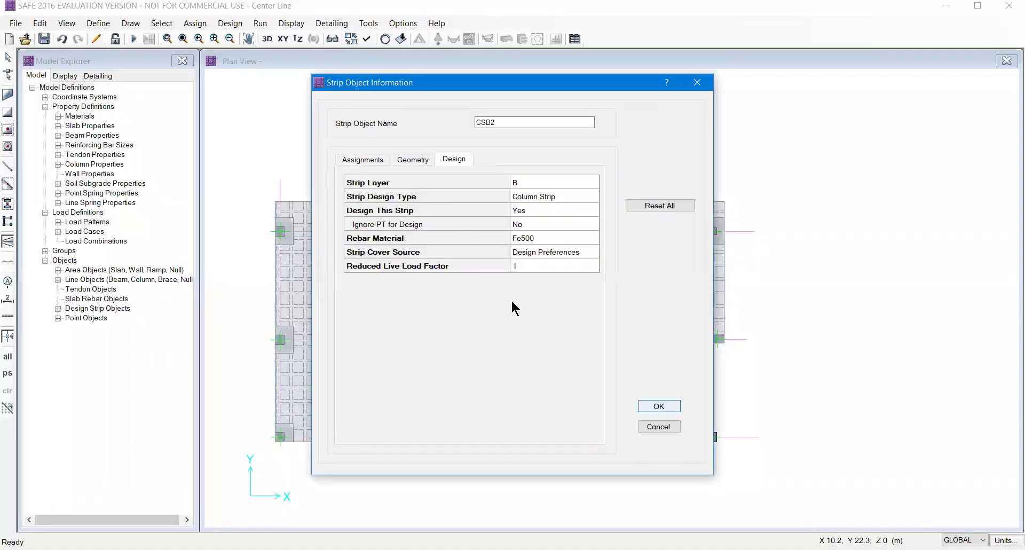
key(Return)
Assign Fe500 as the rebar material of the vertical layer B strip along the third column line.
right_click(495, 191)
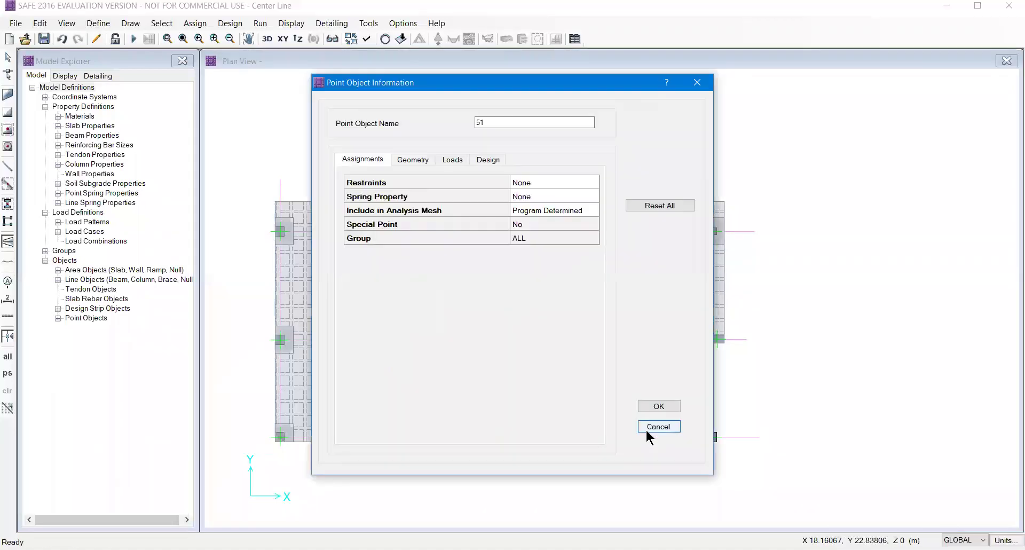
click(646, 428)
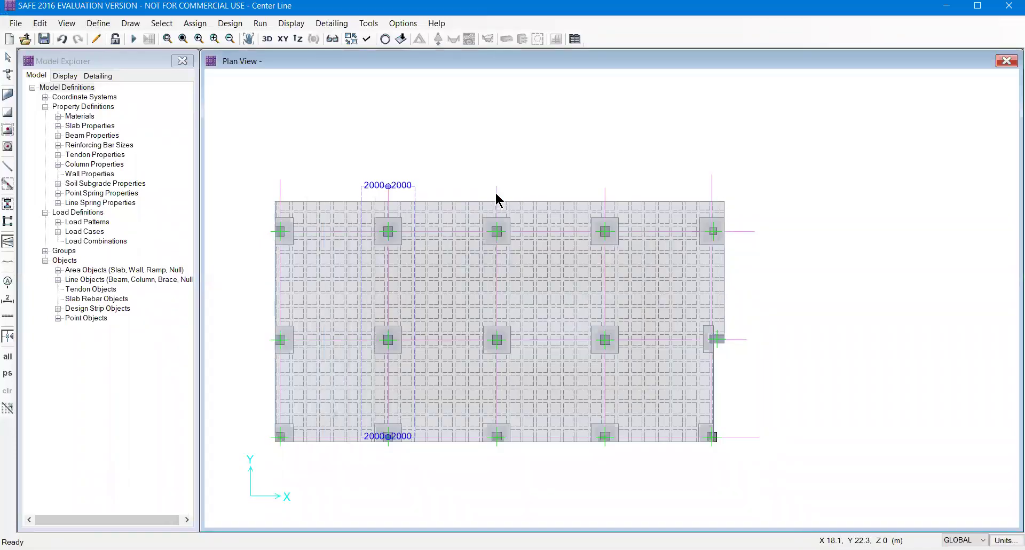
right_click(521, 230)
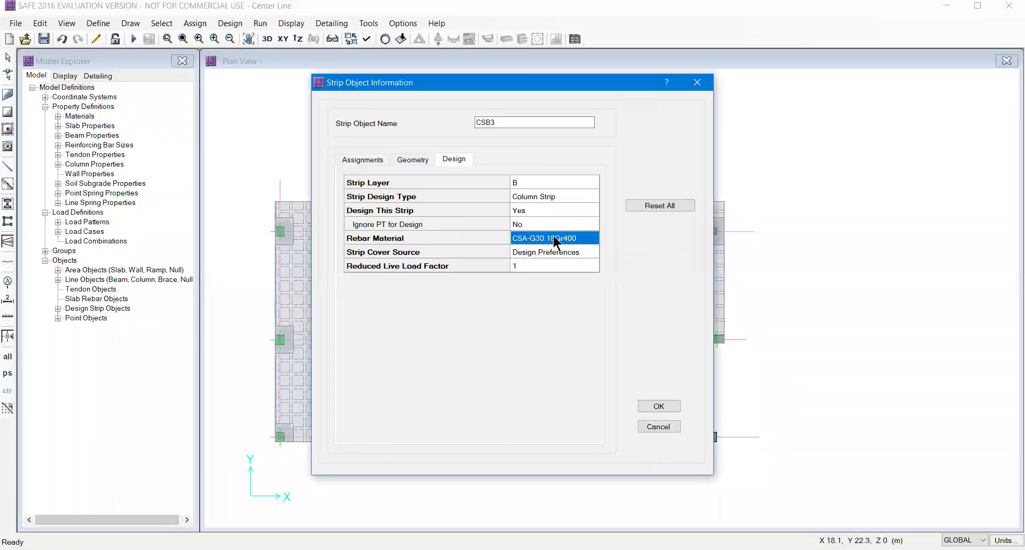
click(555, 241)
click(555, 246)
click(553, 266)
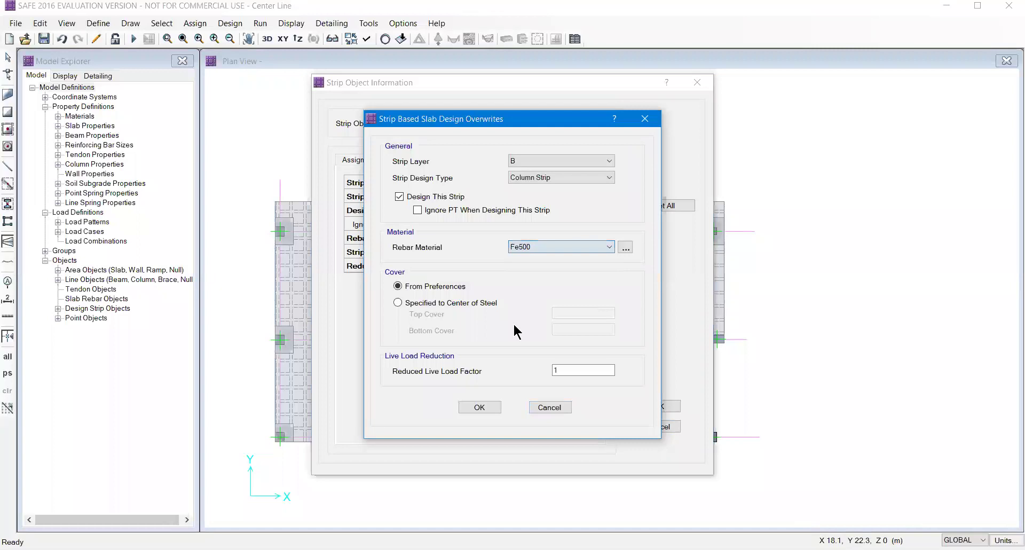
click(480, 407)
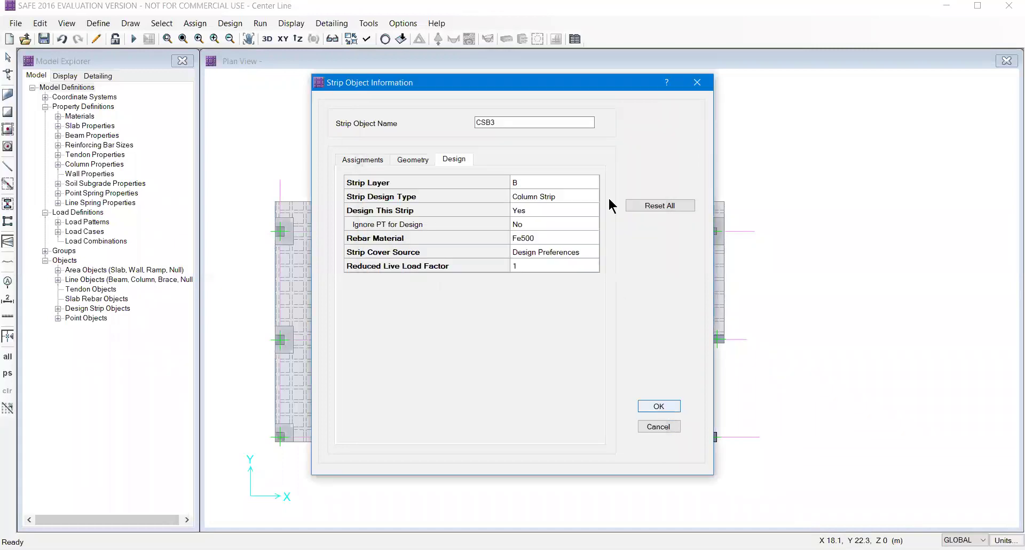
key(Return)
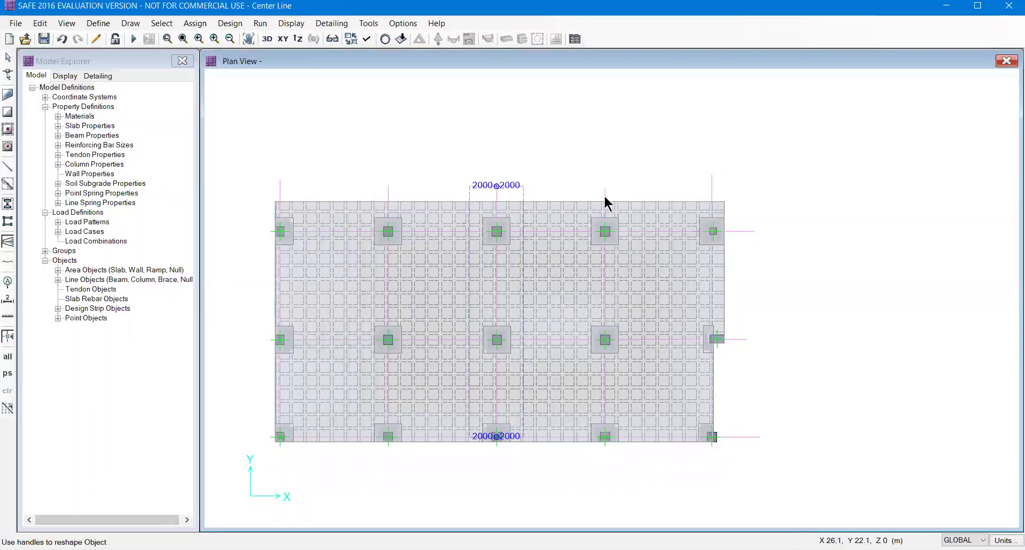
Set the rebar material of the fourth column line's vertical layer B strip to Fe500.
right_click(550, 237)
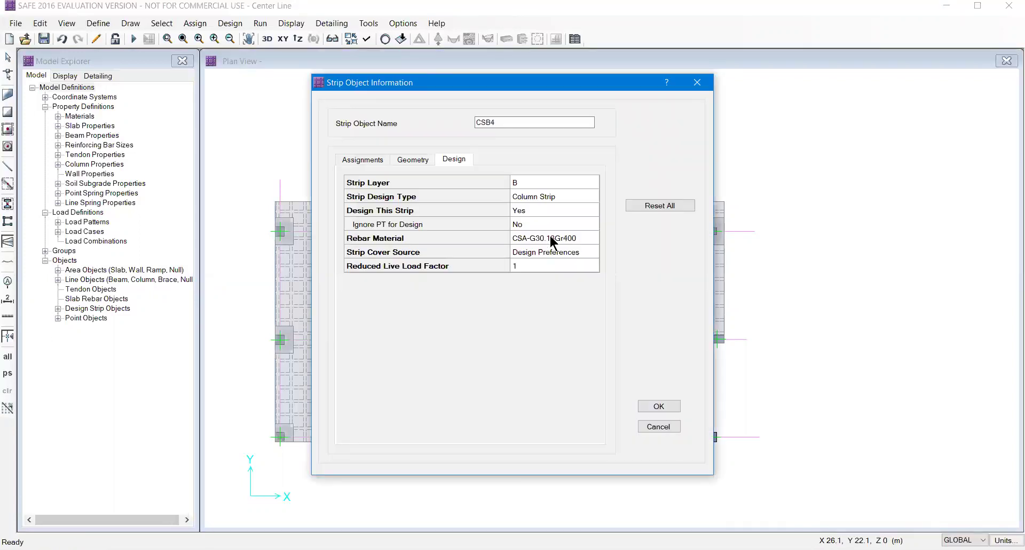
click(550, 239)
click(539, 247)
click(521, 263)
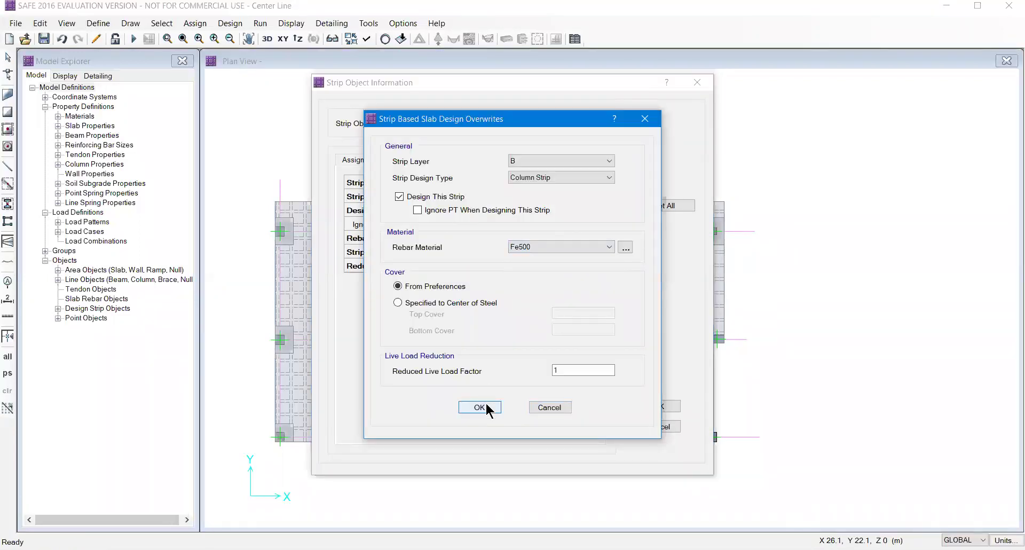
click(479, 407)
click(664, 406)
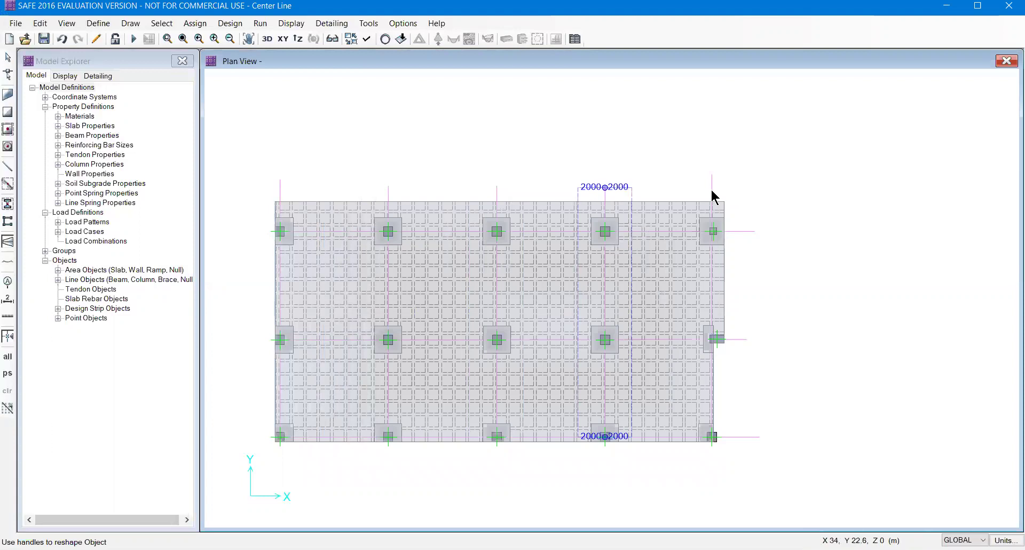
Set the rebar material of the rightmost vertical layer B design strip to Fe500.
right_click(556, 196)
click(549, 239)
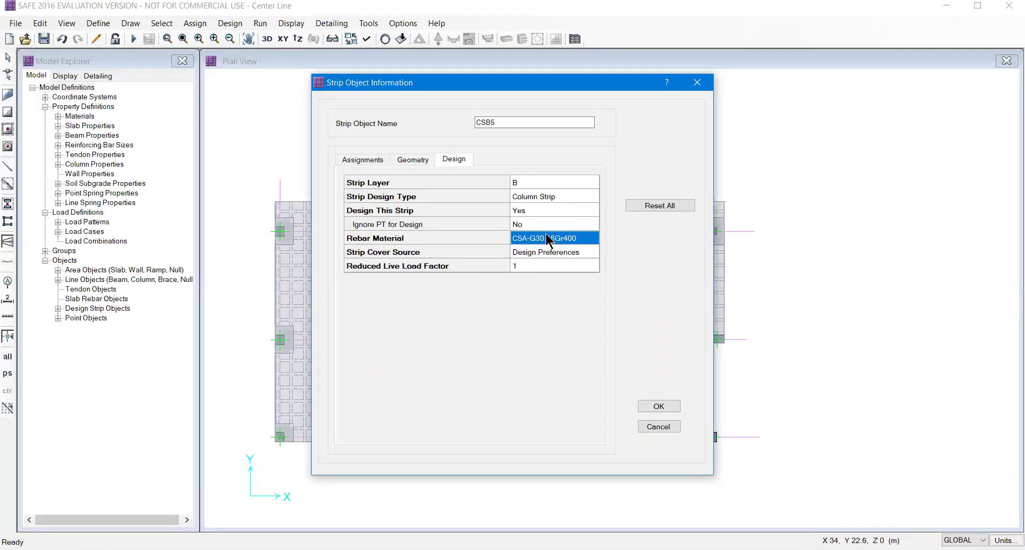
click(539, 246)
click(525, 259)
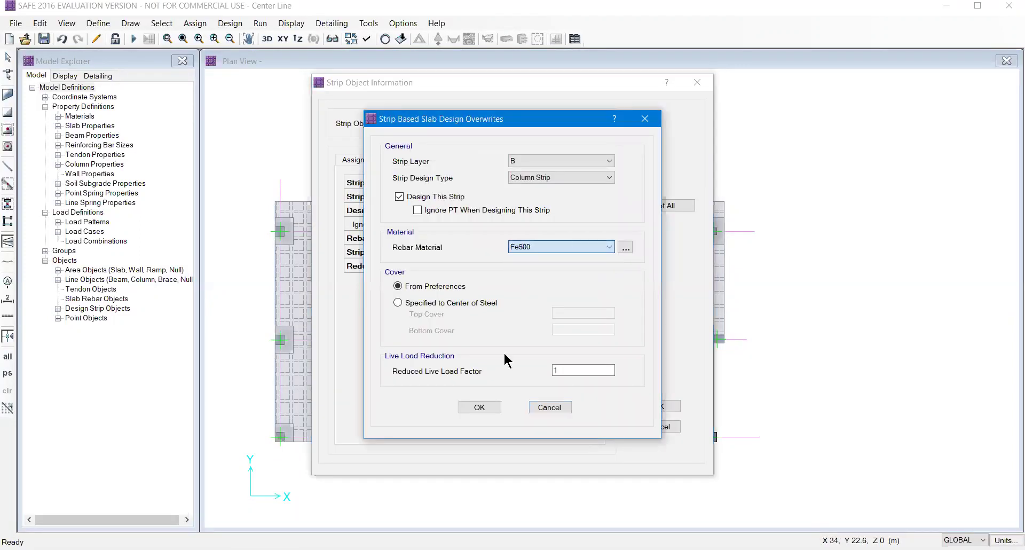
click(486, 408)
key(Return)
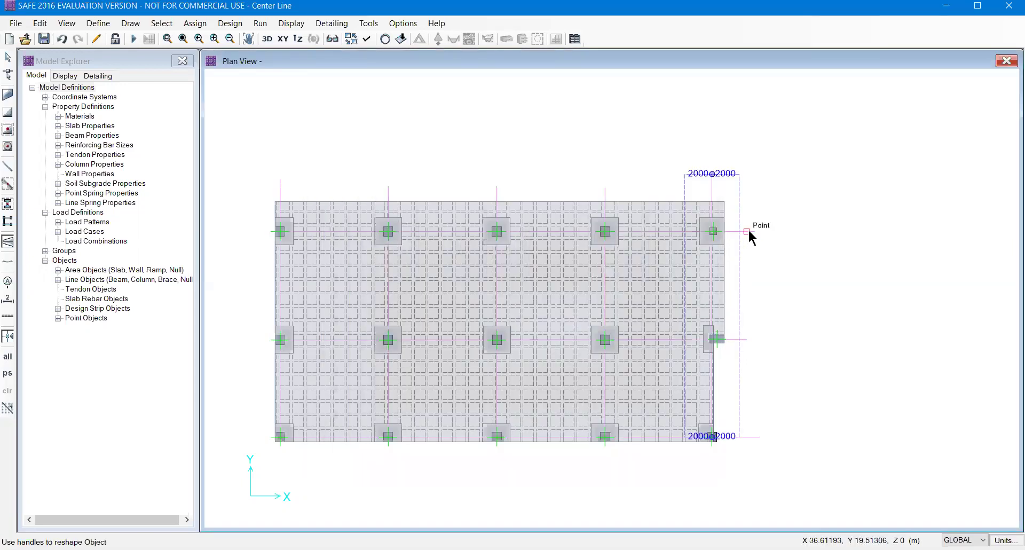
Set the rebar material of the horizontal layer A strip along the upper column row to Fe500.
right_click(731, 232)
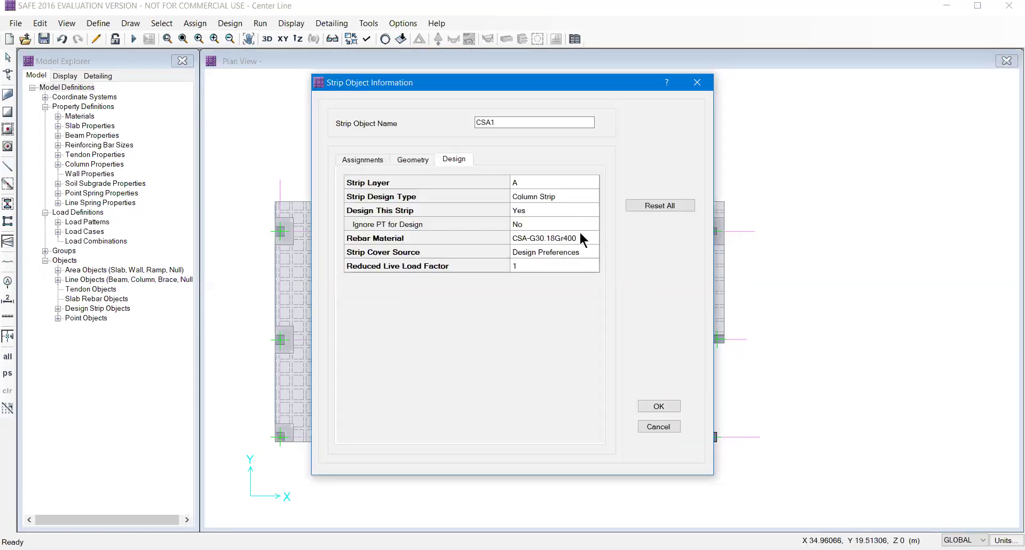
click(562, 234)
click(552, 243)
click(555, 247)
click(539, 267)
key(Return)
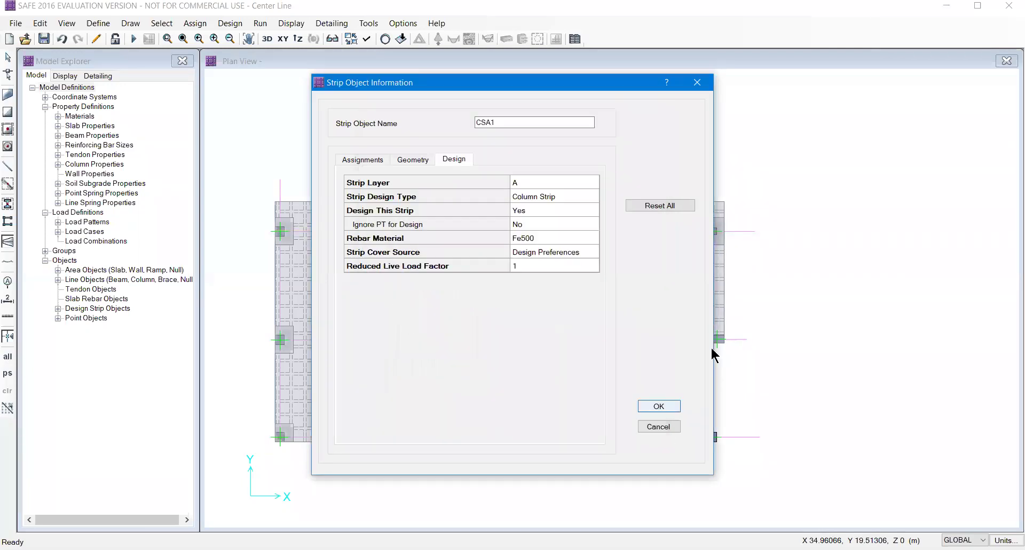
key(Return)
Change the rebar material of the horizontal layer A strip along the middle column row to Fe500.
right_click(534, 240)
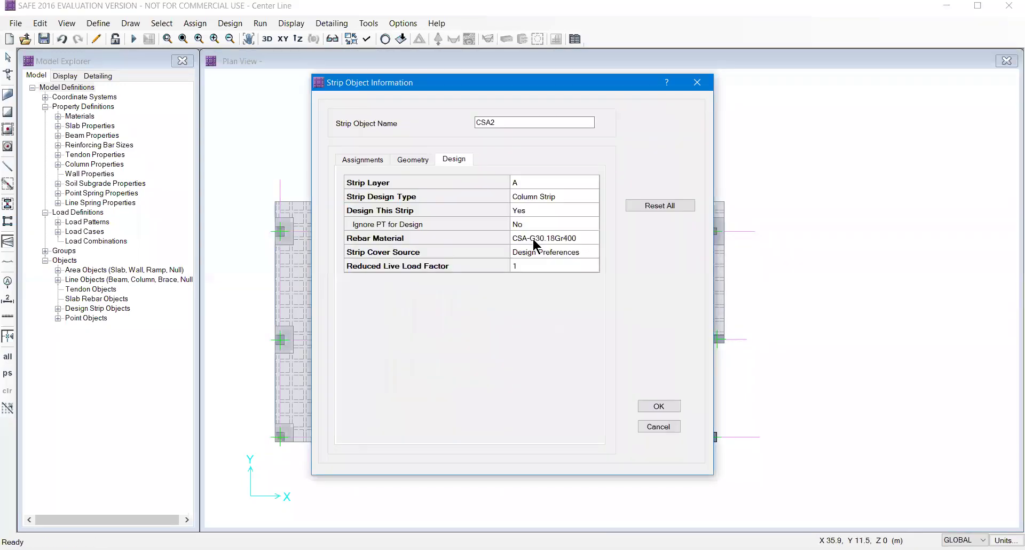
click(532, 241)
click(539, 247)
click(529, 262)
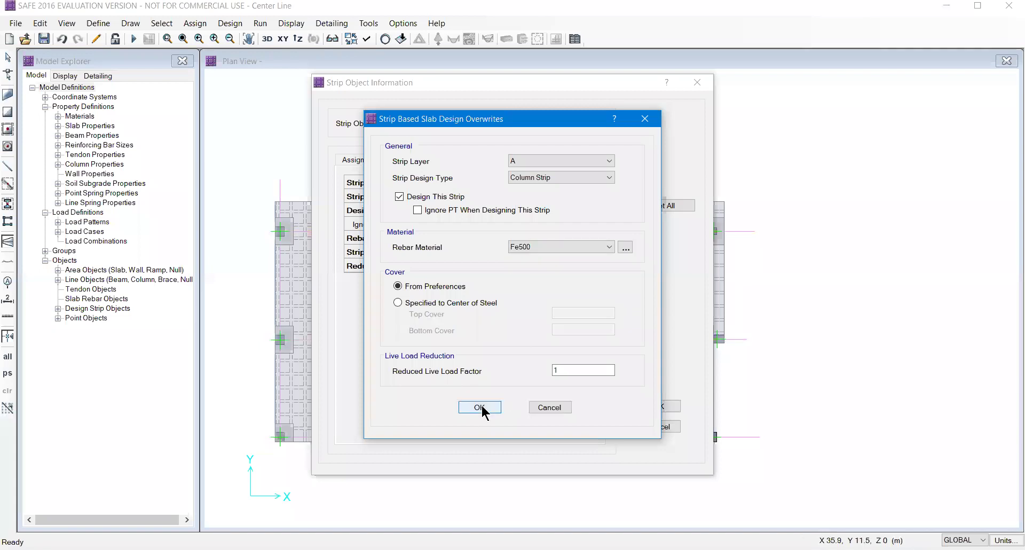
key(Return)
key(Return)
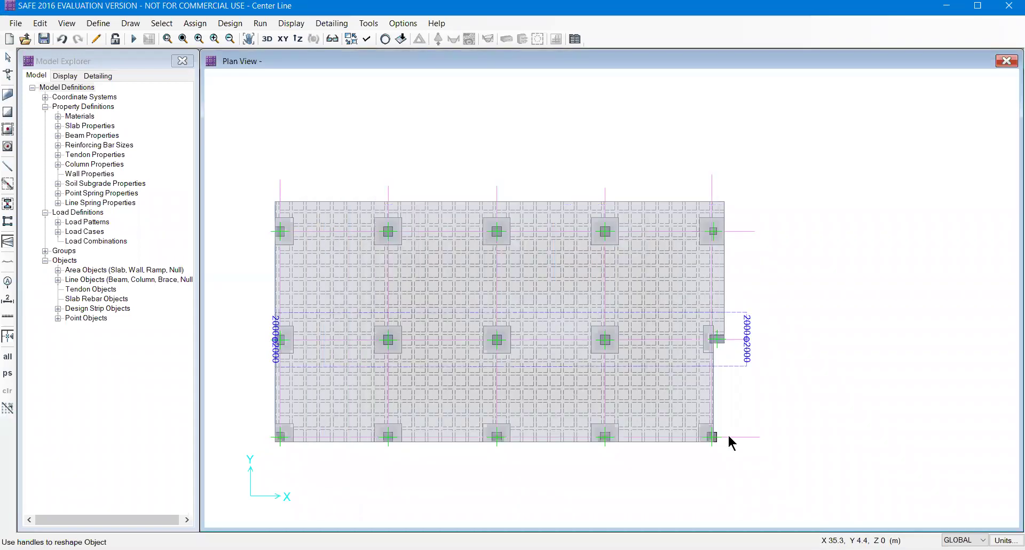
Assign Fe500 as the rebar material of the horizontal layer A strip along the lower column row.
right_click(551, 239)
click(551, 238)
click(539, 246)
click(528, 262)
key(Return)
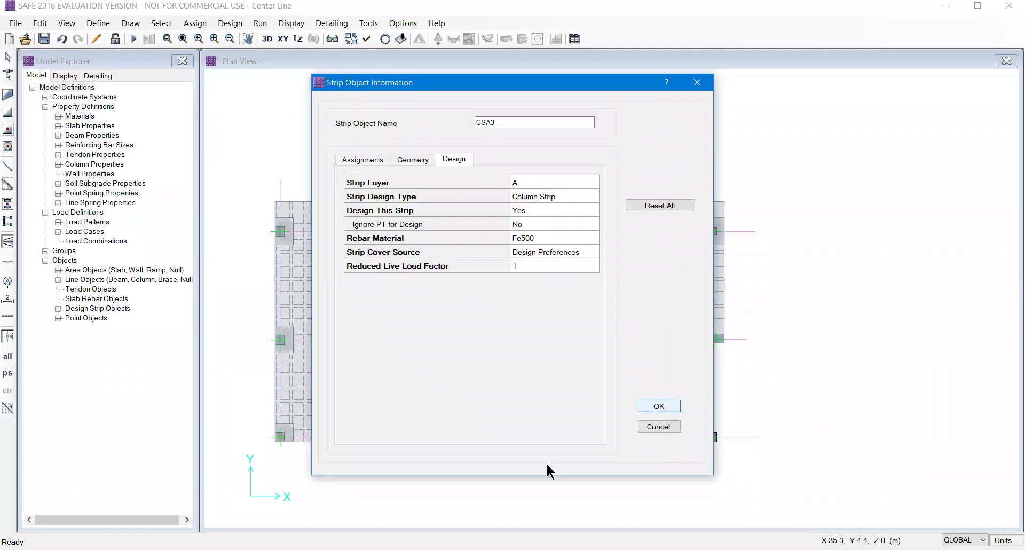
key(Return)
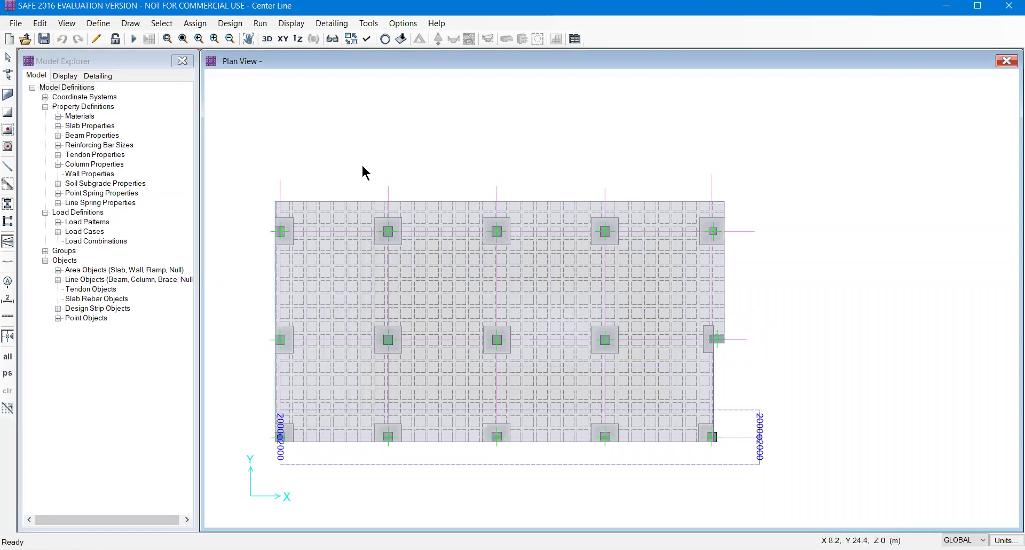
Check the design properties of the layer A strip along the upper column row, leaving them unedited.
middle_drag(496, 183, 555, 143)
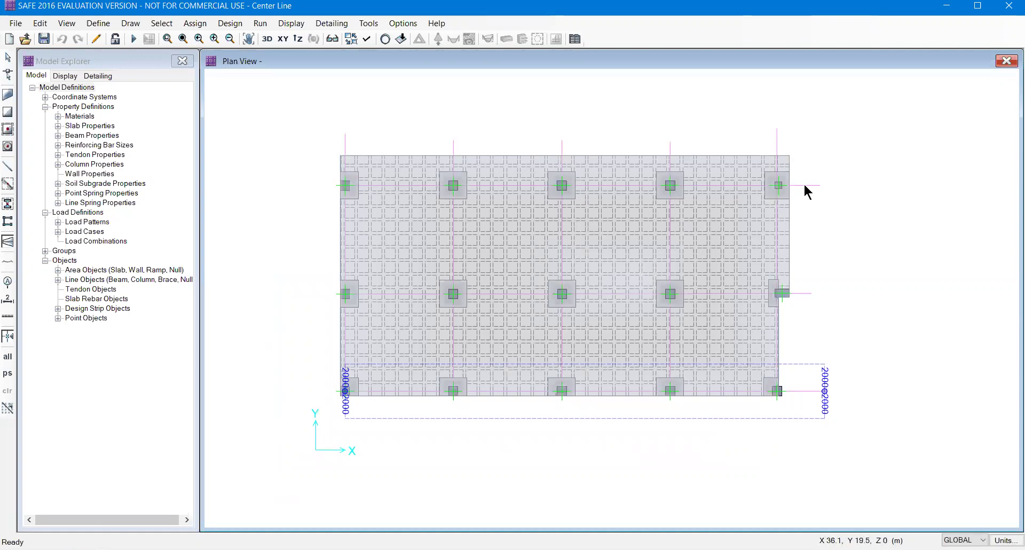
right_click(565, 230)
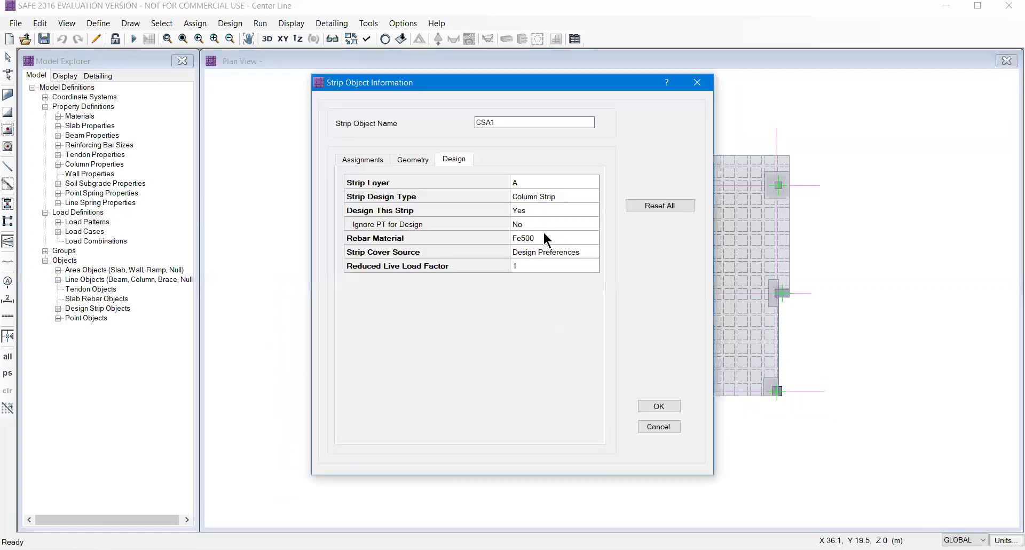
click(652, 426)
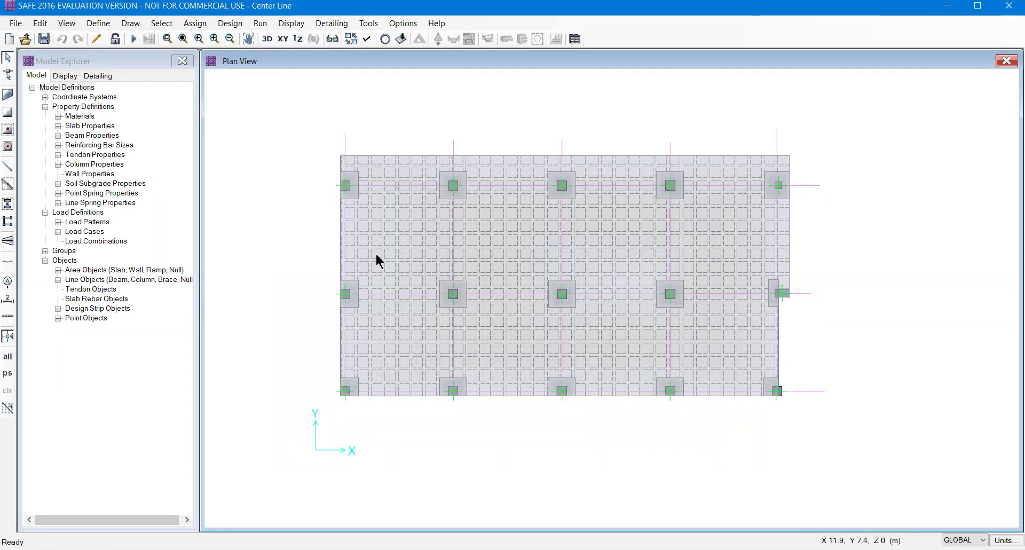
Set the waffle slab's rebar material to Fe500 in its finite element based slab design overwrites.
right_click(471, 220)
click(482, 159)
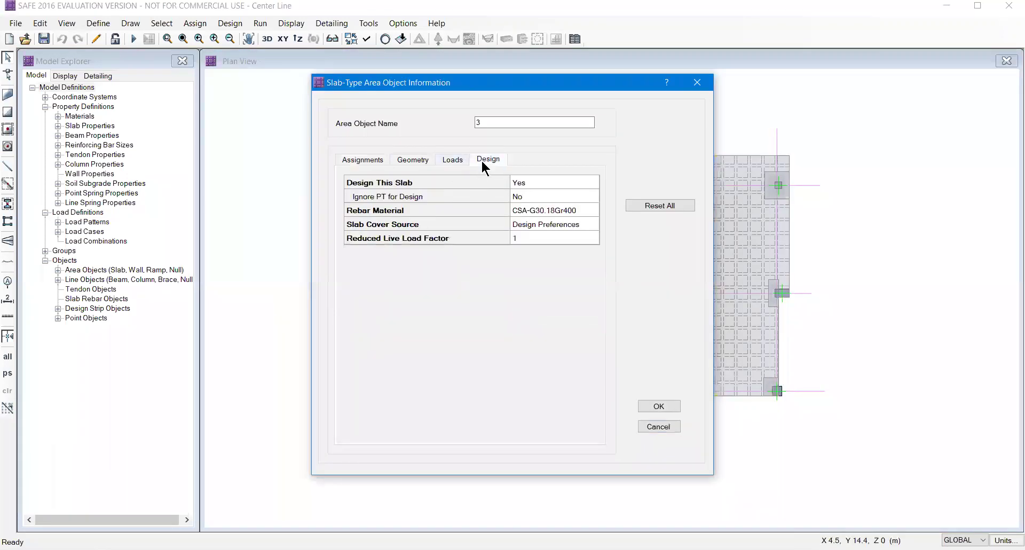
click(530, 182)
click(532, 158)
click(527, 174)
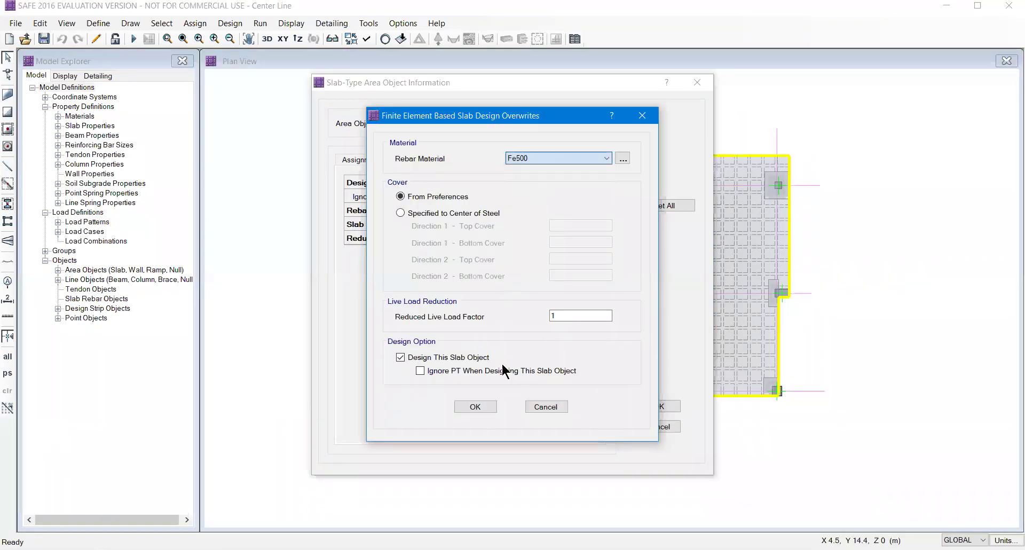
click(478, 408)
click(666, 406)
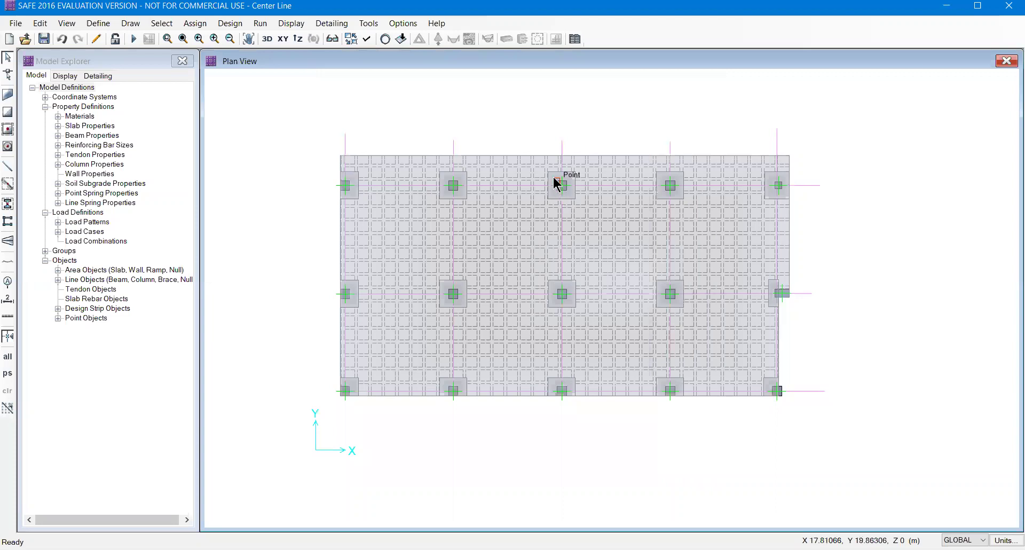
scroll(453, 182, up, 3)
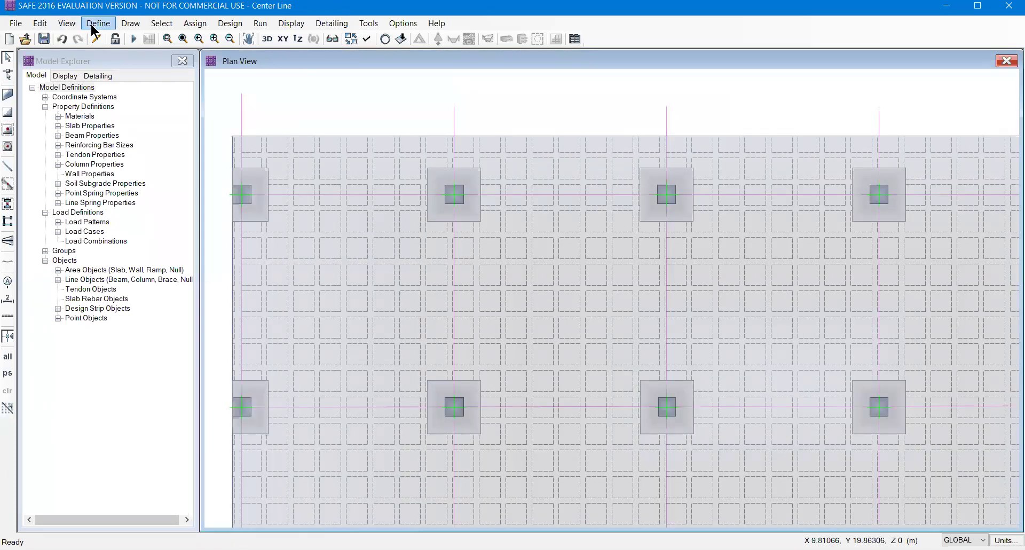
Set the material of column property COL1 to M30.
click(93, 27)
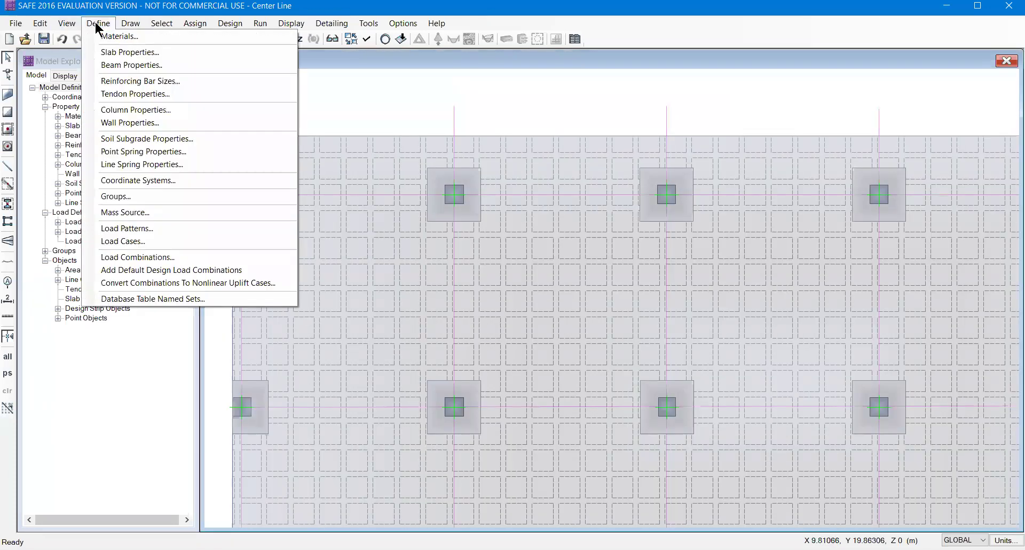
click(120, 107)
click(560, 268)
click(464, 114)
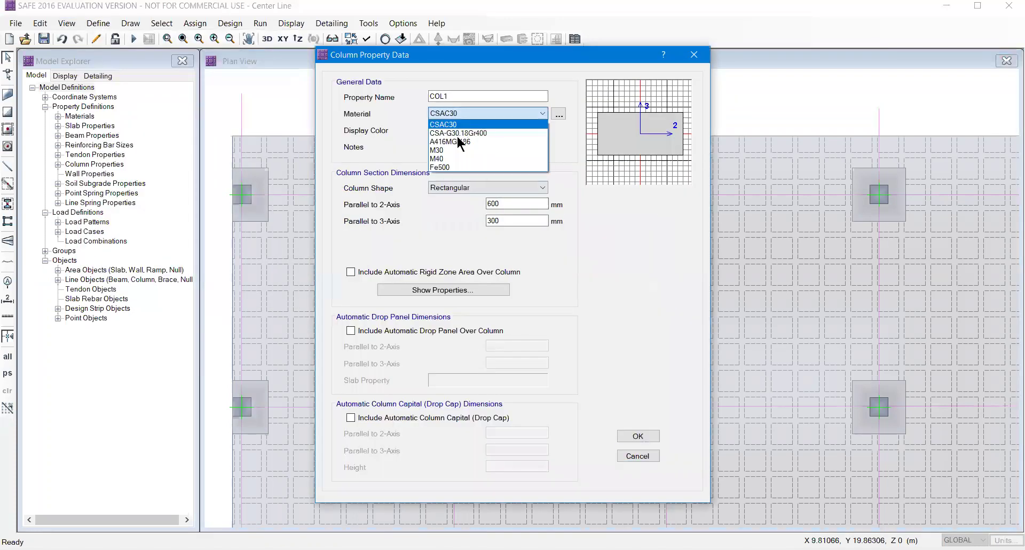
click(450, 150)
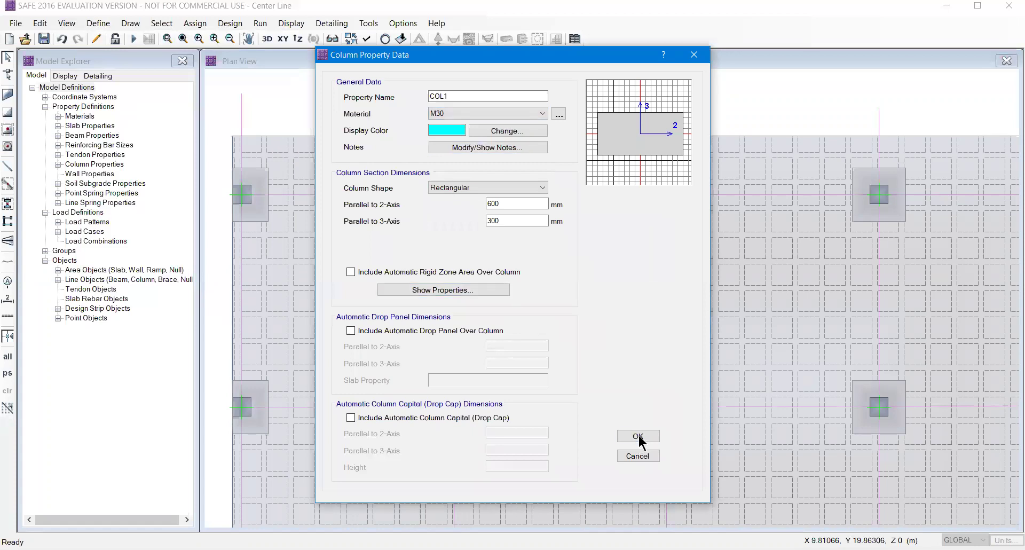
key(Return)
Change the material of column property COL2 to M30.
click(414, 237)
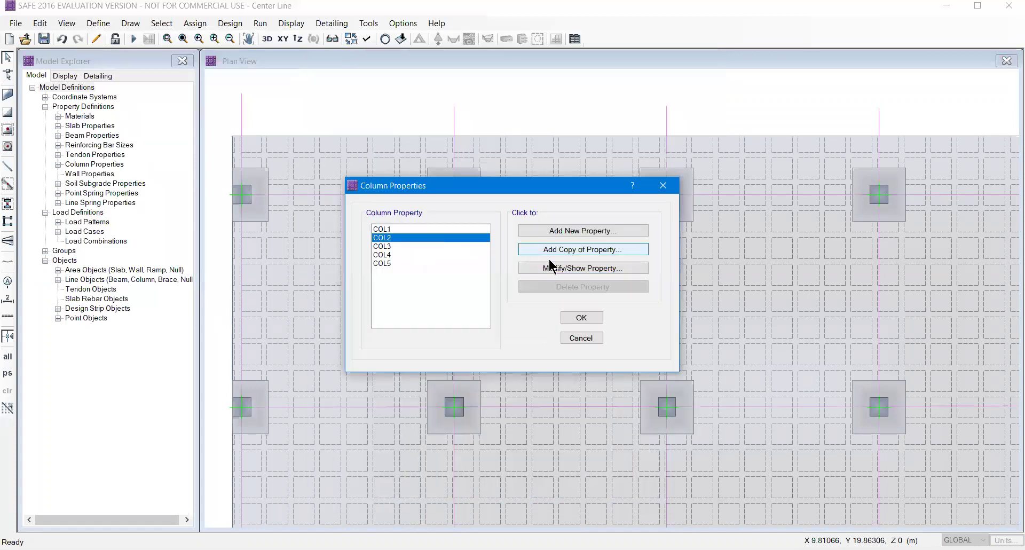
click(533, 267)
click(450, 113)
click(460, 151)
click(638, 438)
Assign M30 as the material of column property COL3.
click(389, 246)
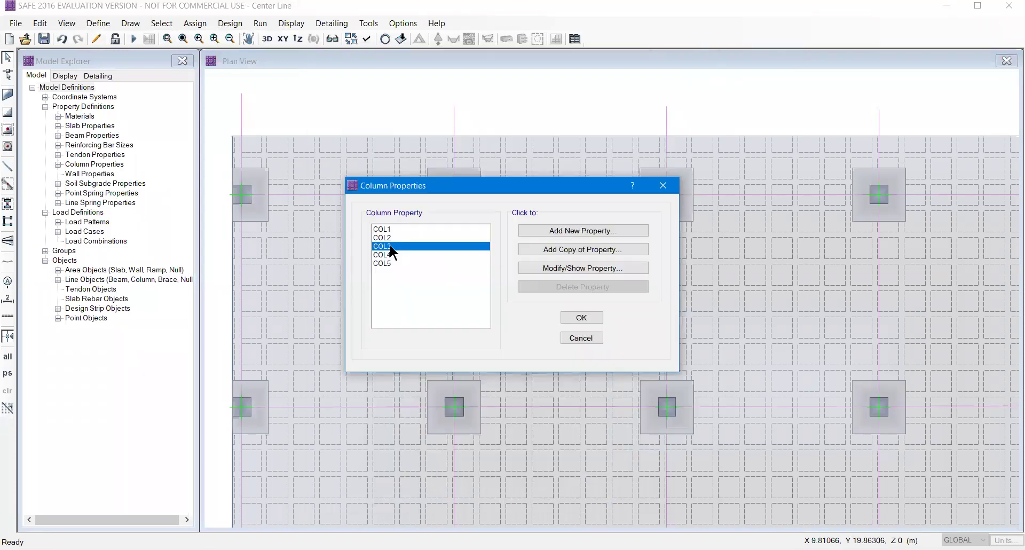
click(578, 268)
click(542, 113)
click(459, 151)
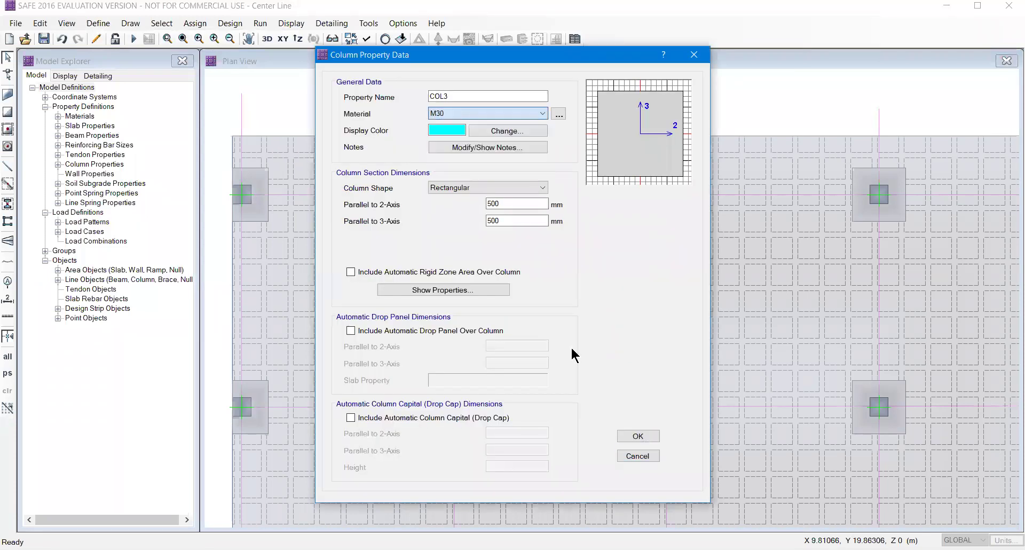
click(635, 437)
Set column property COL4 to use the M30 material.
click(391, 254)
click(581, 269)
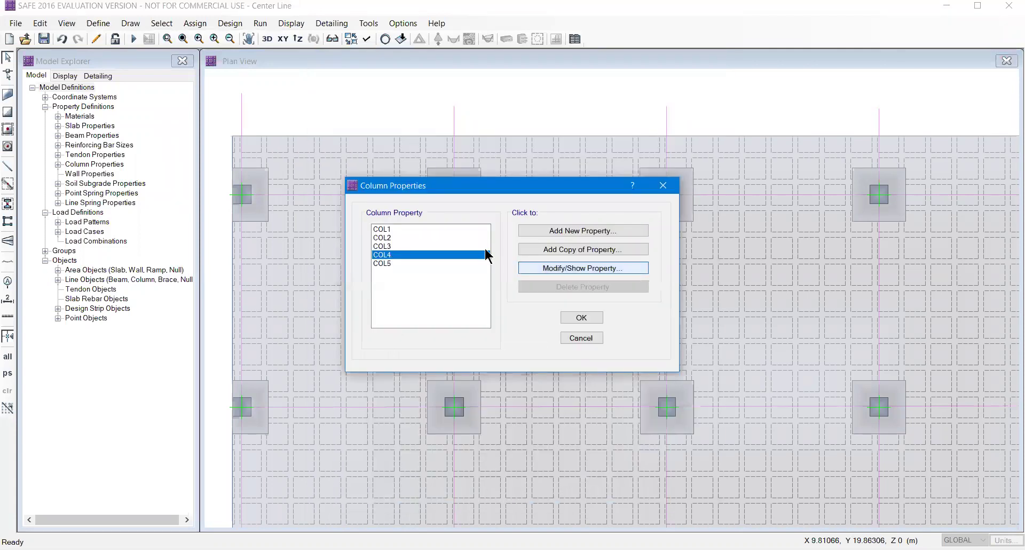
click(542, 113)
click(452, 150)
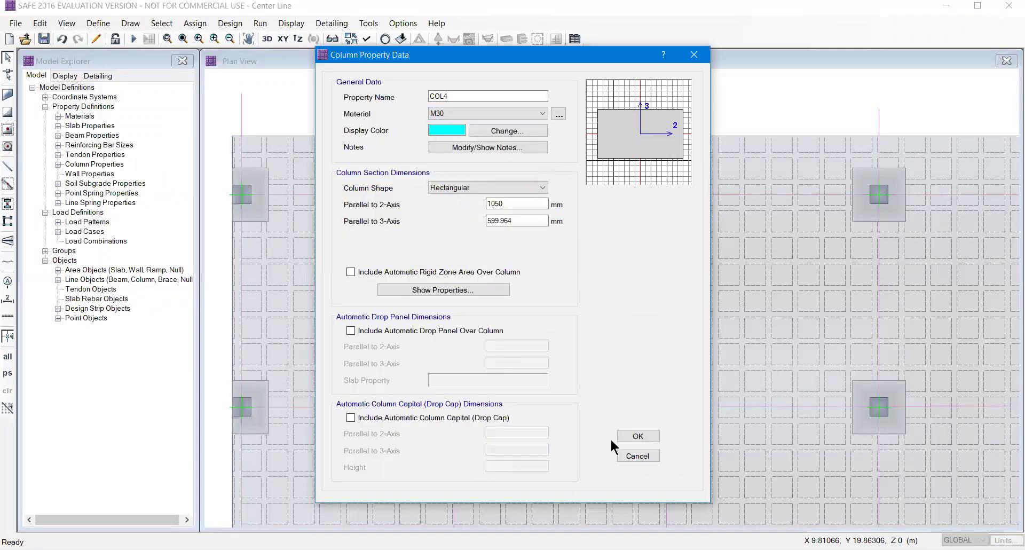
key(Return)
Set column property COL5 to the M30 material and accept the column property definitions.
click(389, 263)
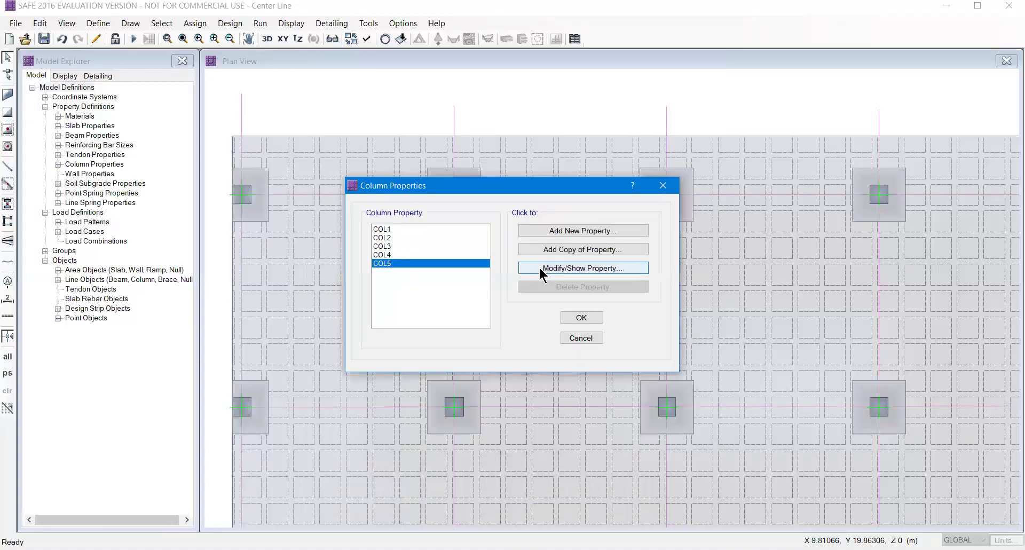
click(541, 270)
click(542, 113)
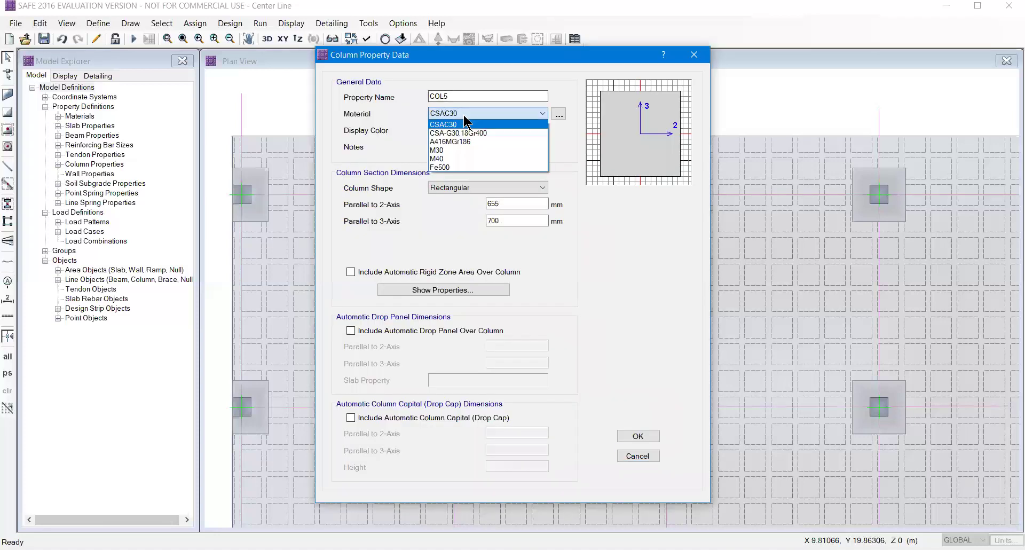
click(453, 149)
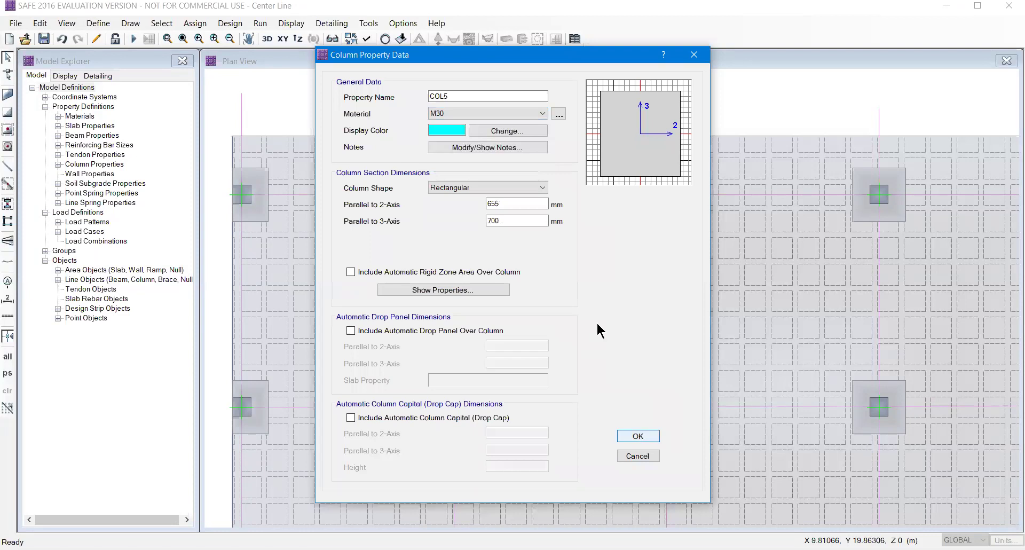
key(Return)
key(Return)
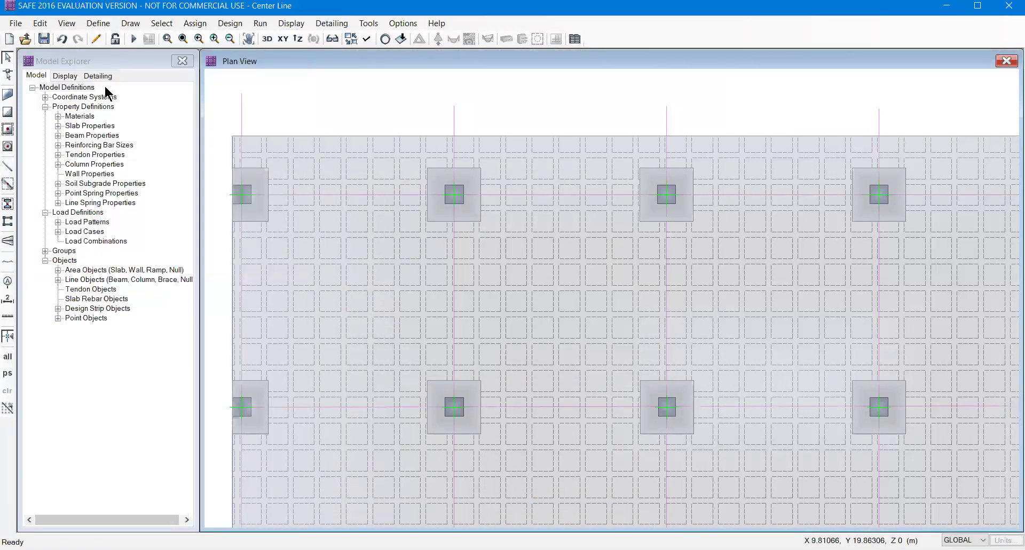
Check the material and dimensions of the Drop Panel and Waffle slab properties, leaving them unedited.
click(549, 264)
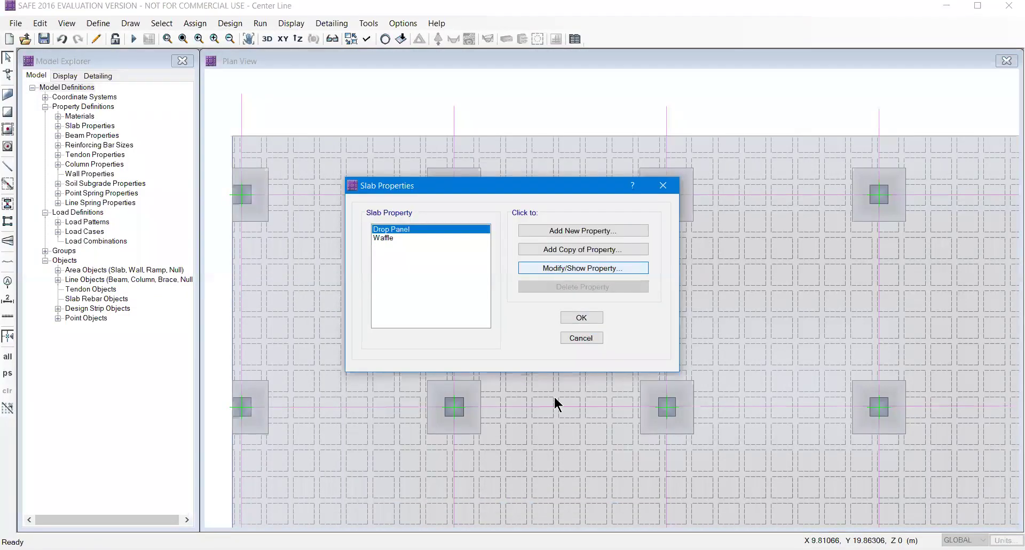
click(470, 414)
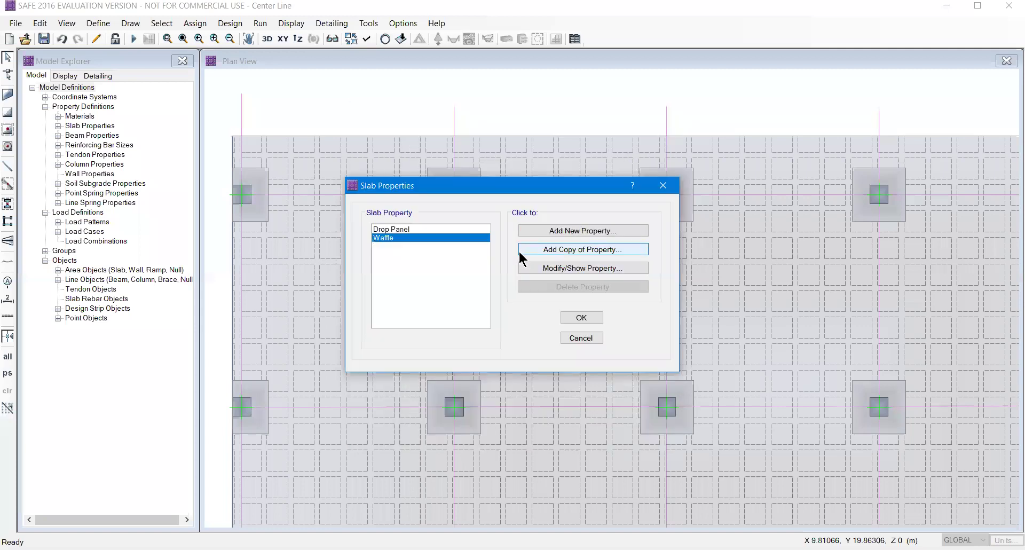
click(554, 266)
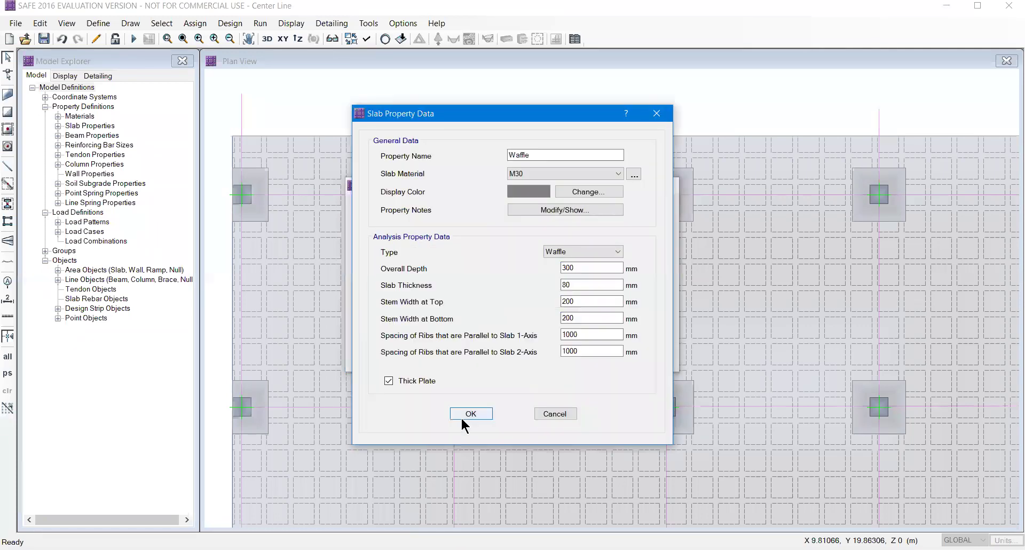
click(460, 416)
key(Return)
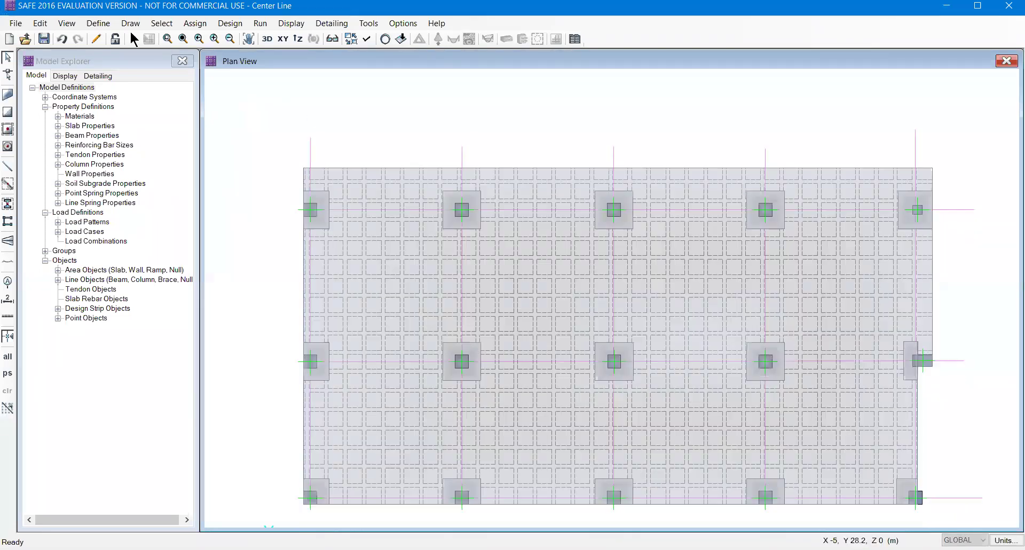
Add a linear load combination named 1.5(DL+LL) containing the DEAD load with a scale factor of 1.5.
click(98, 23)
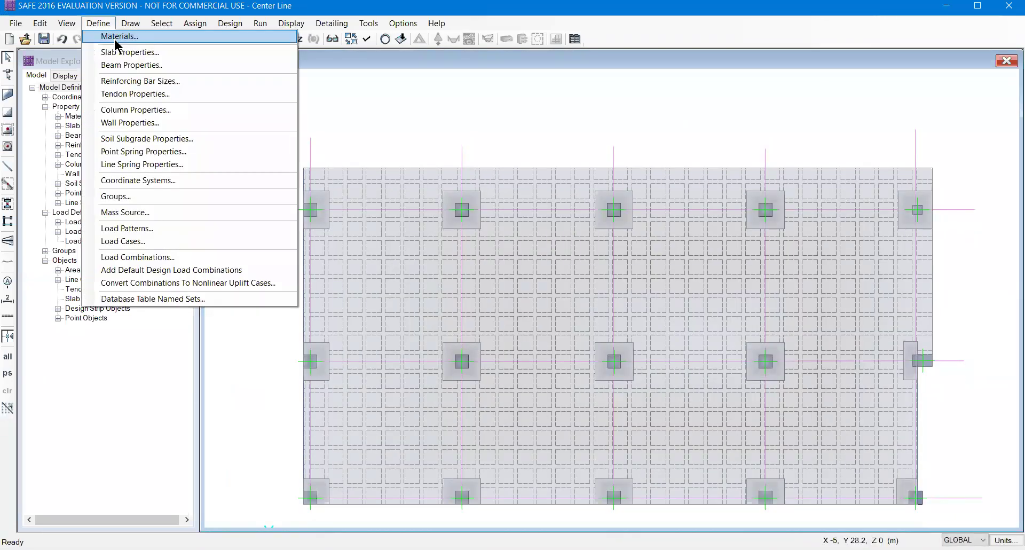
click(119, 258)
click(579, 223)
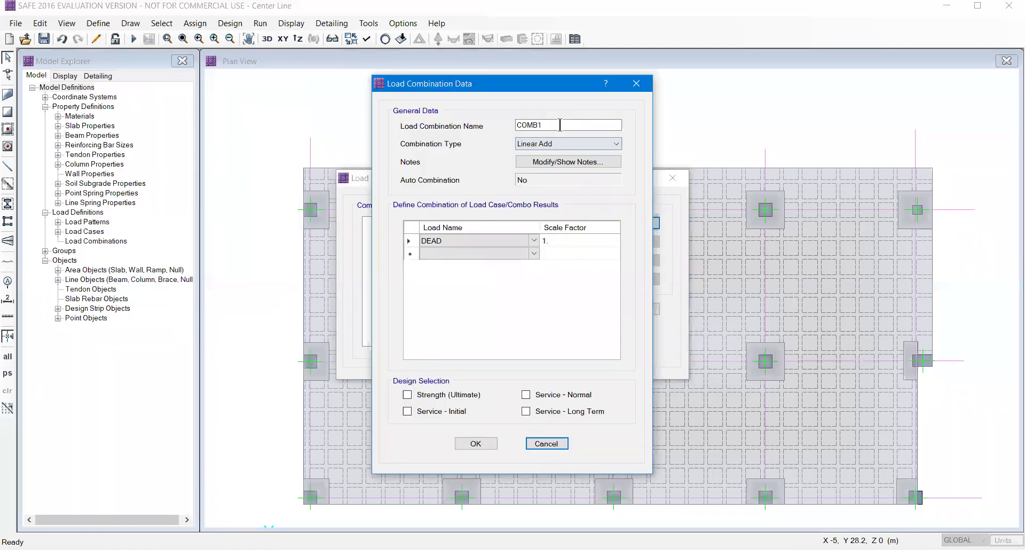
text(1.5(DL+LL)
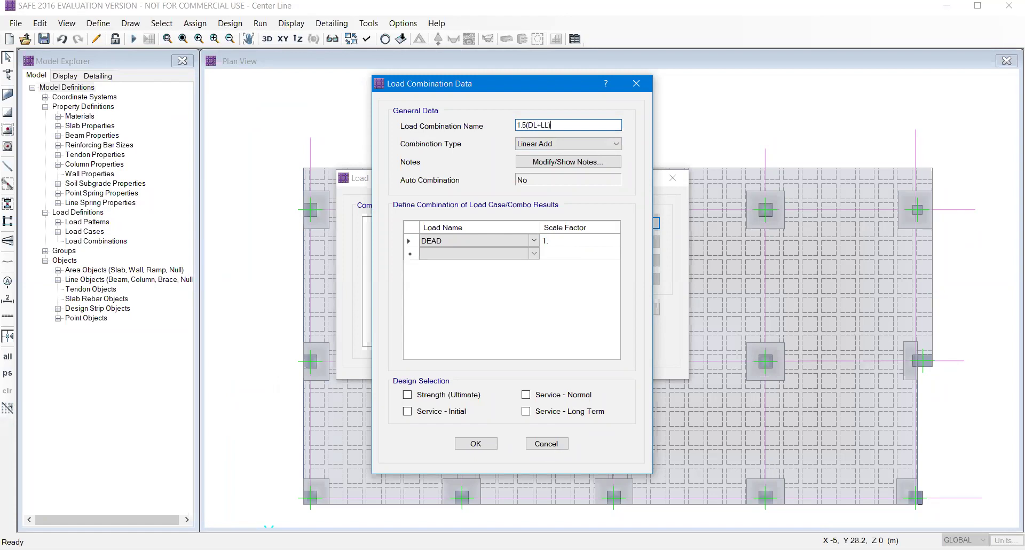
click(457, 240)
click(552, 240)
text(1)
Add the LIVE load with scale factor 1.5 to the 1.5(DL+LL) combination and select it for Strength (Ultimate) design.
click(504, 252)
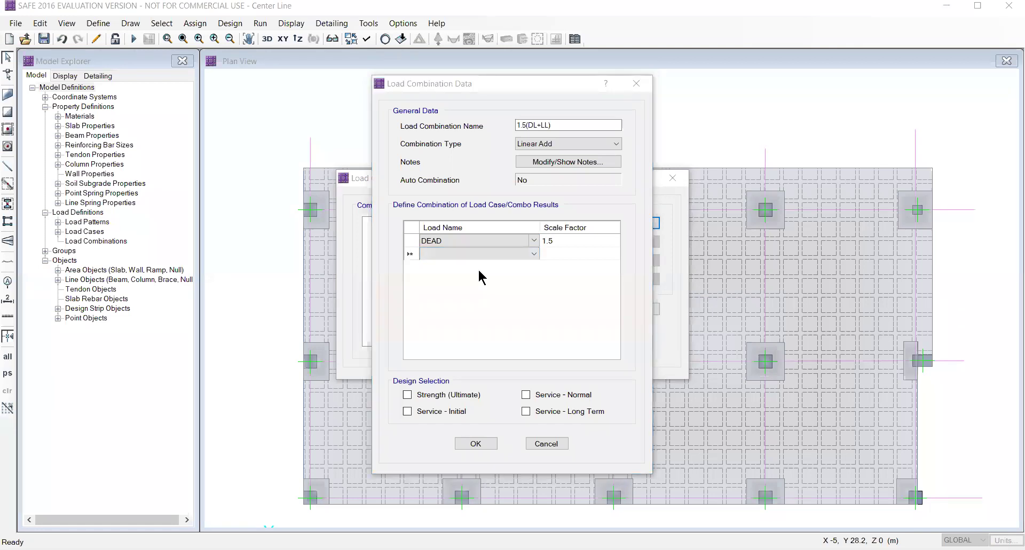
click(565, 251)
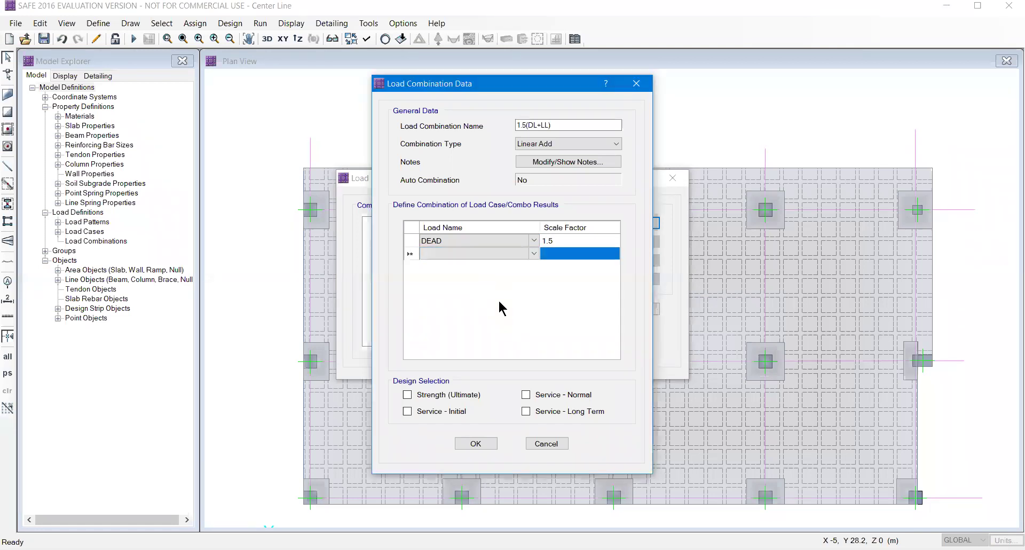
click(461, 395)
click(462, 253)
click(457, 255)
click(440, 269)
click(576, 252)
text(1.5)
click(486, 445)
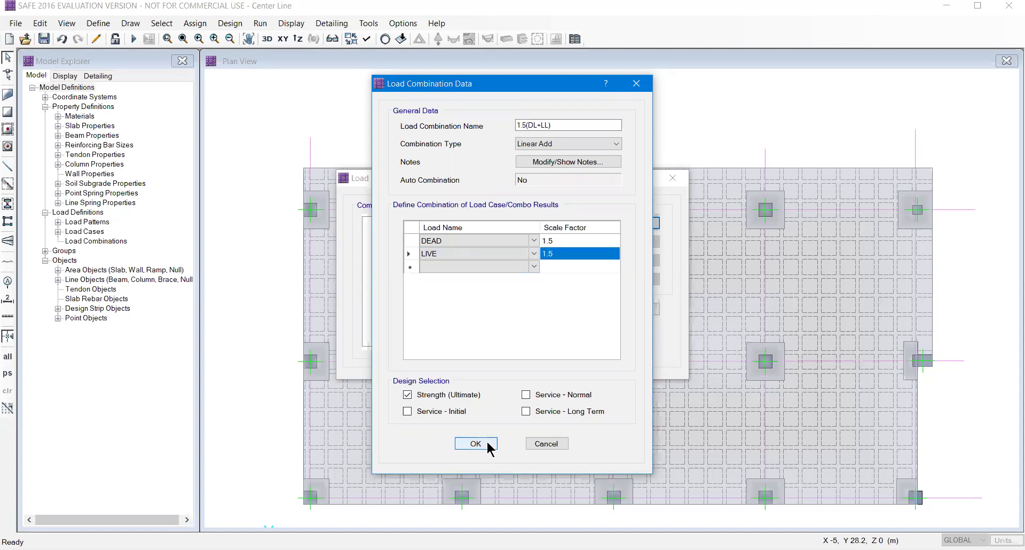
Create a second load combination and name it DL+LL.
click(538, 223)
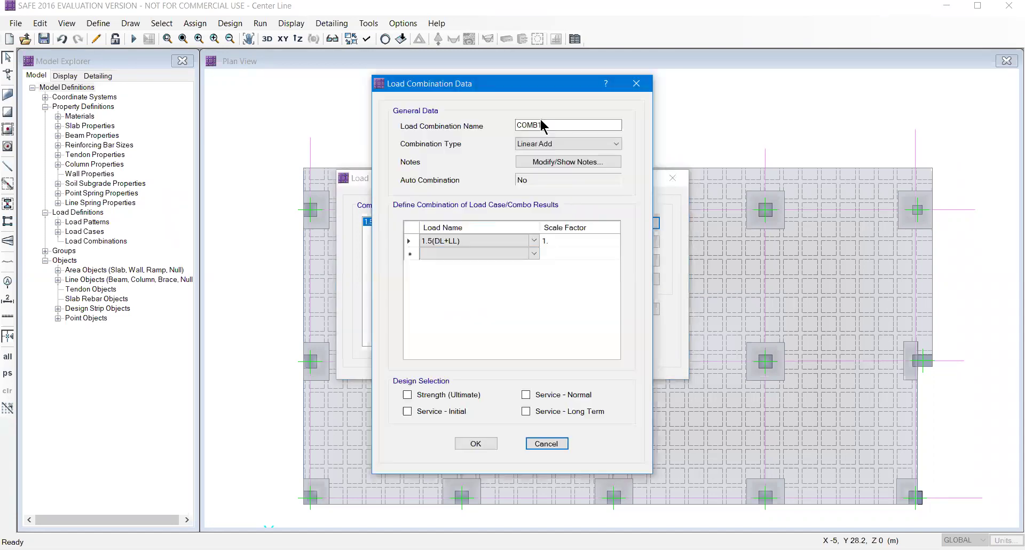
click(545, 125)
double_click(546, 126)
text(D+LL)
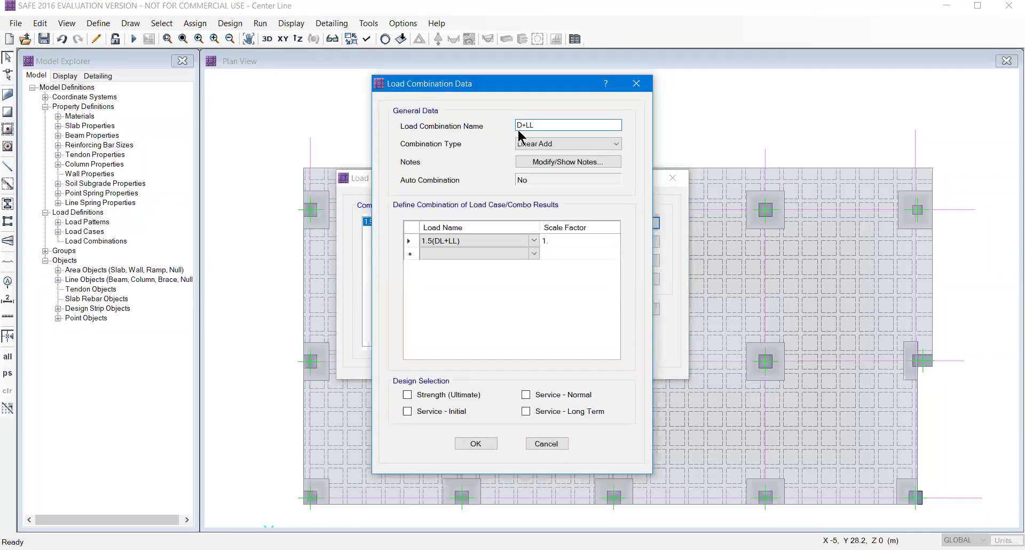
double_click(539, 124)
text(D)
Include the DEAD and LIVE loads in the DL+LL combination, each with a scale factor of 1.
click(496, 236)
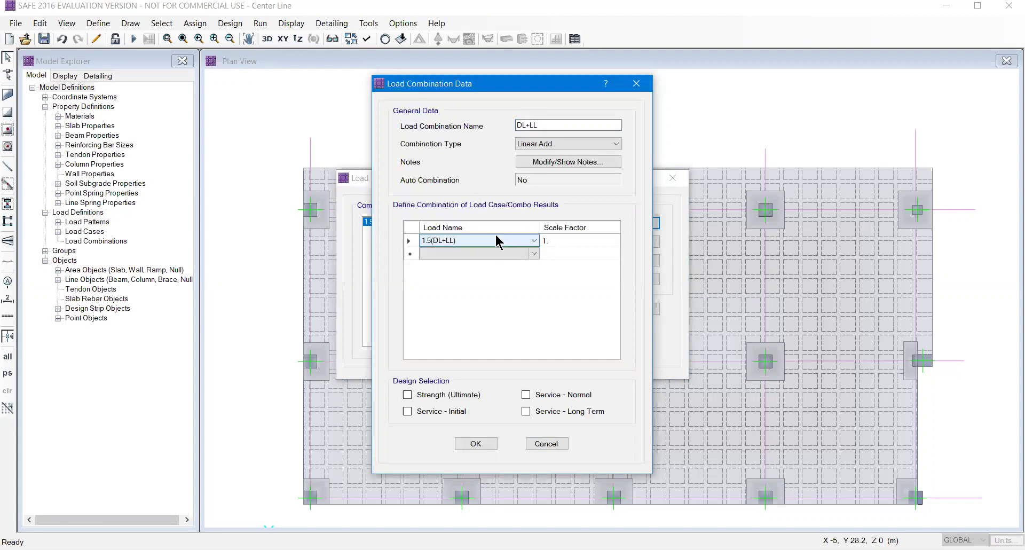
click(456, 242)
click(449, 260)
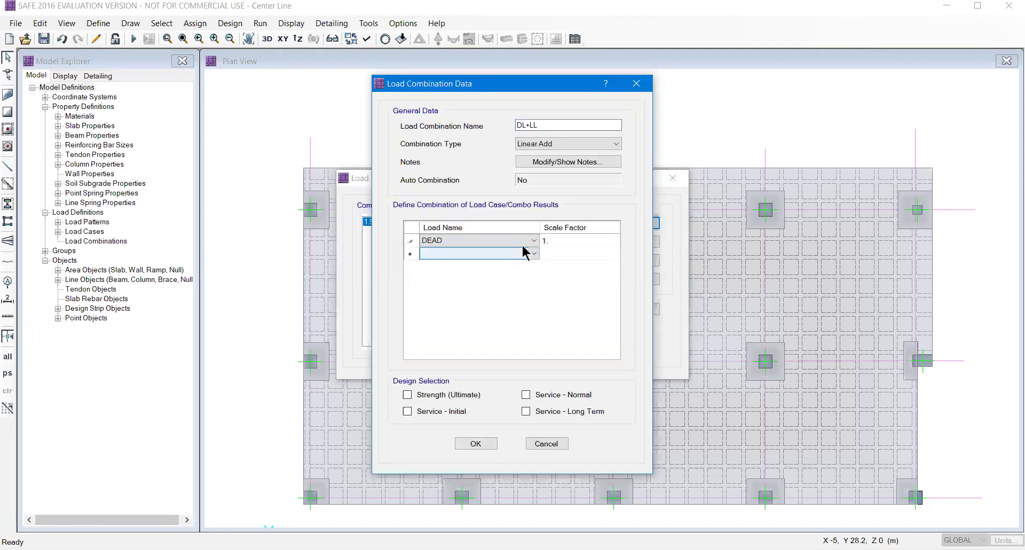
click(433, 255)
click(435, 280)
click(554, 253)
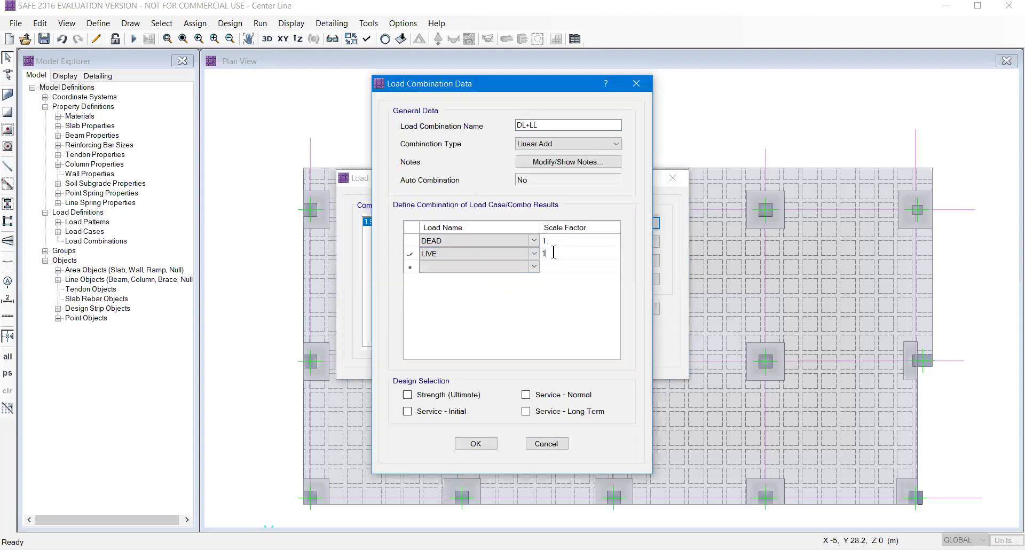
Select Service - Normal and Service - Long Term design for the DL+LL combination and save the load combinations.
click(565, 395)
click(526, 411)
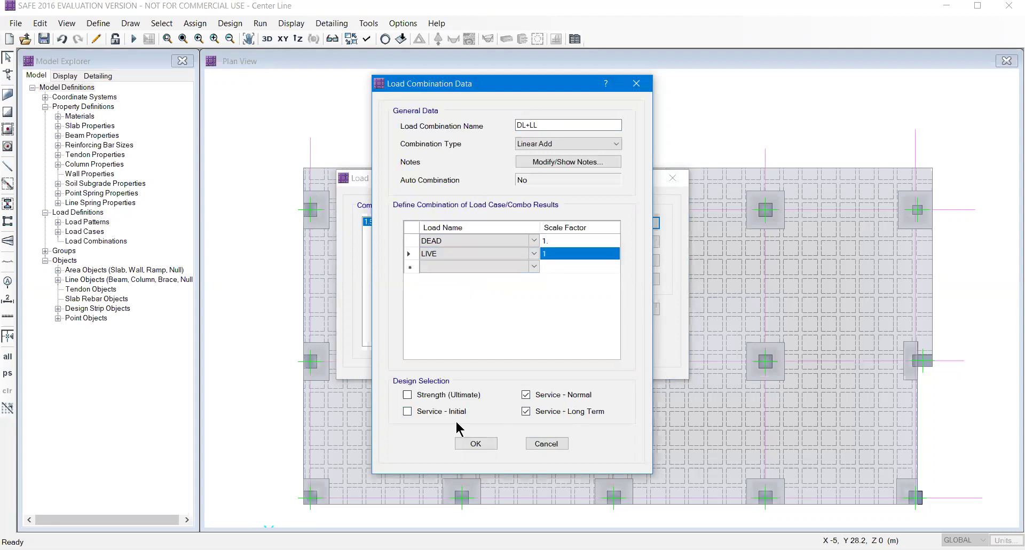
click(473, 444)
click(564, 346)
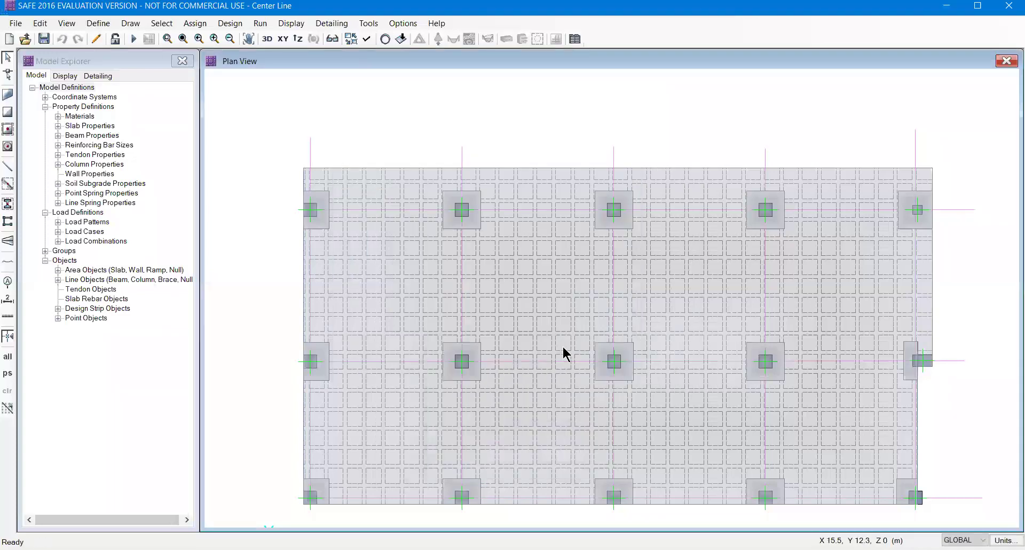
Check the load assignments of the waffle slab in its area object information.
middle_drag(360, 276, 355, 231)
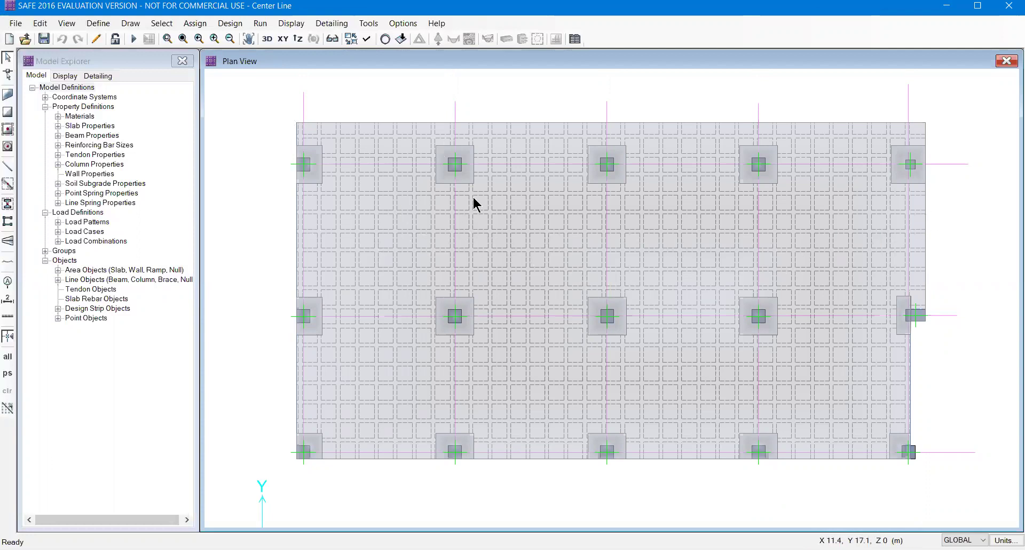
right_click(477, 258)
click(453, 159)
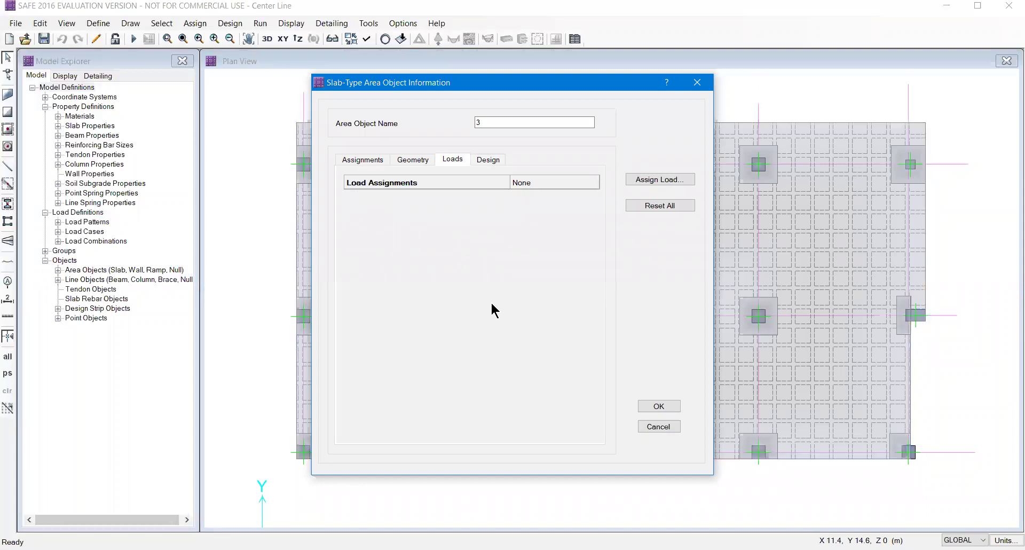
click(696, 82)
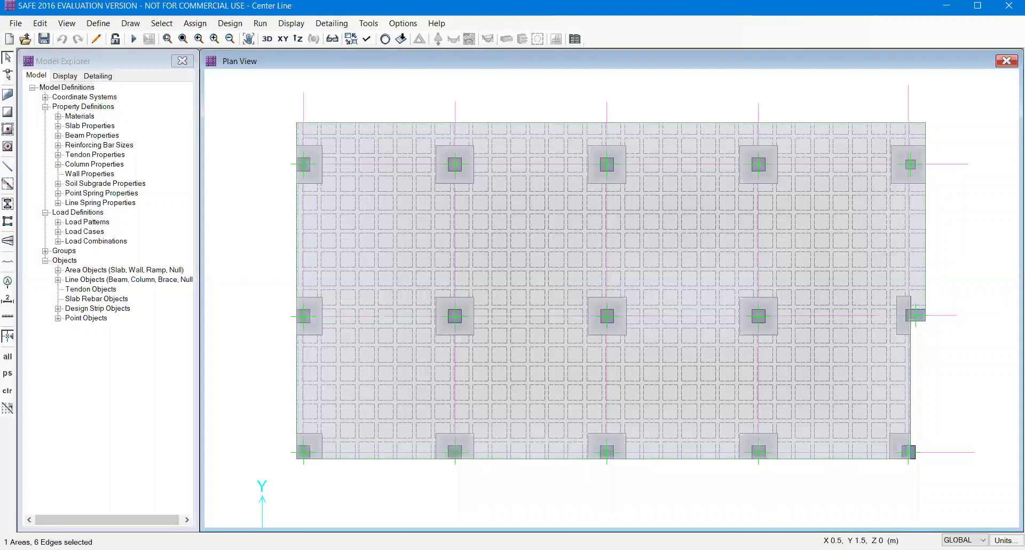
click(189, 25)
mouse_move(356, 134)
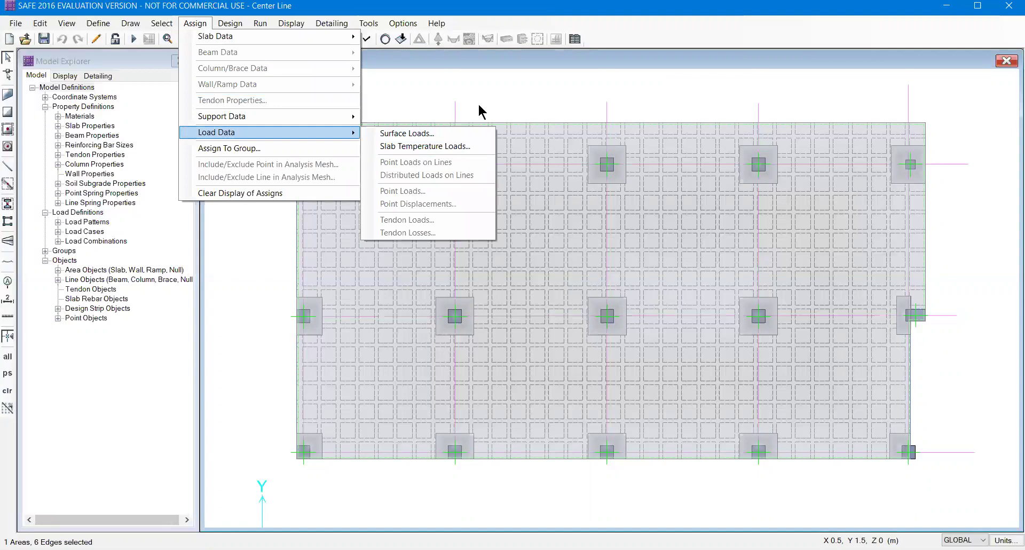
click(485, 62)
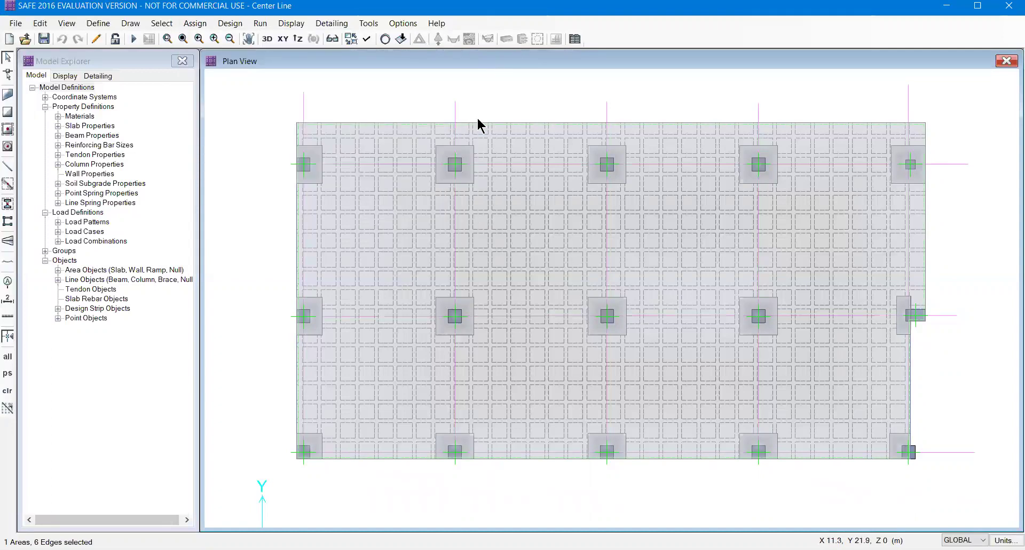
Start a surface load on the waffle slab for the DEAD pattern with a uniform gravity load of 2 kN/m2.
right_click(500, 206)
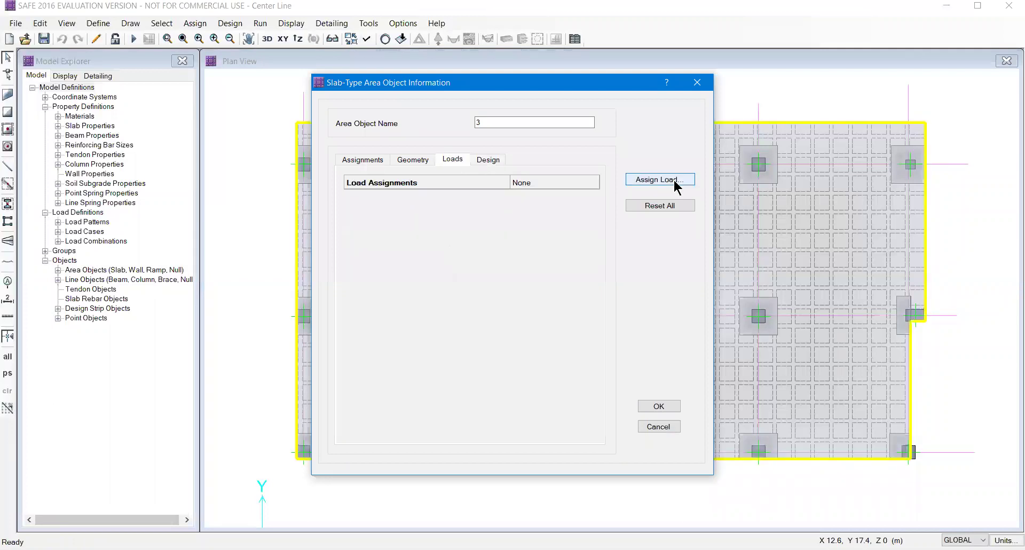
click(675, 185)
drag(492, 219, 412, 179)
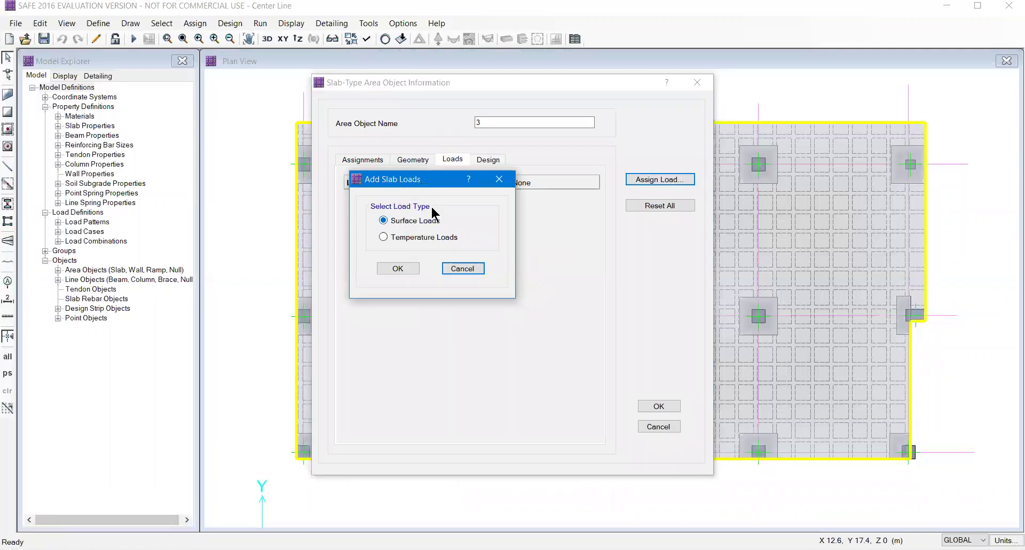
click(404, 270)
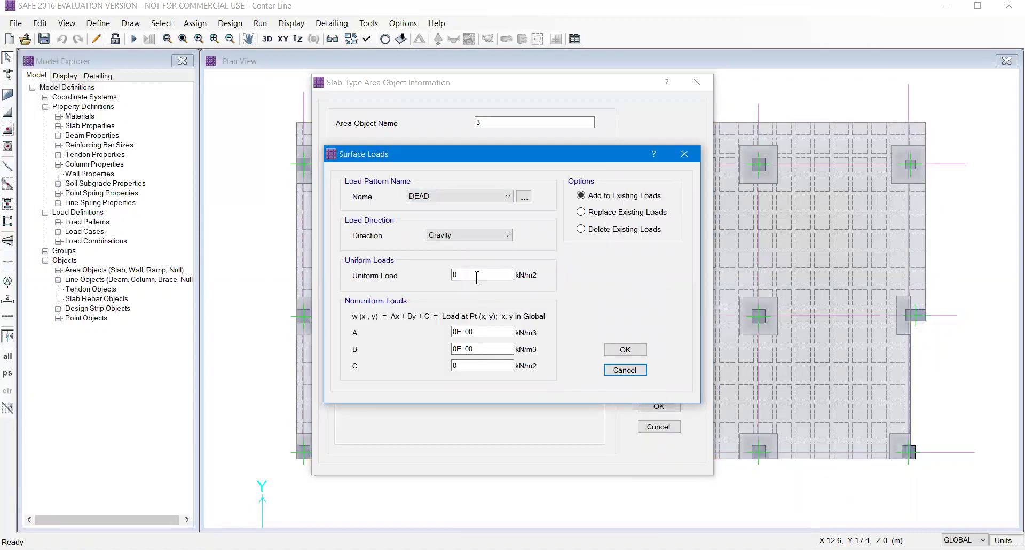
double_click(474, 277)
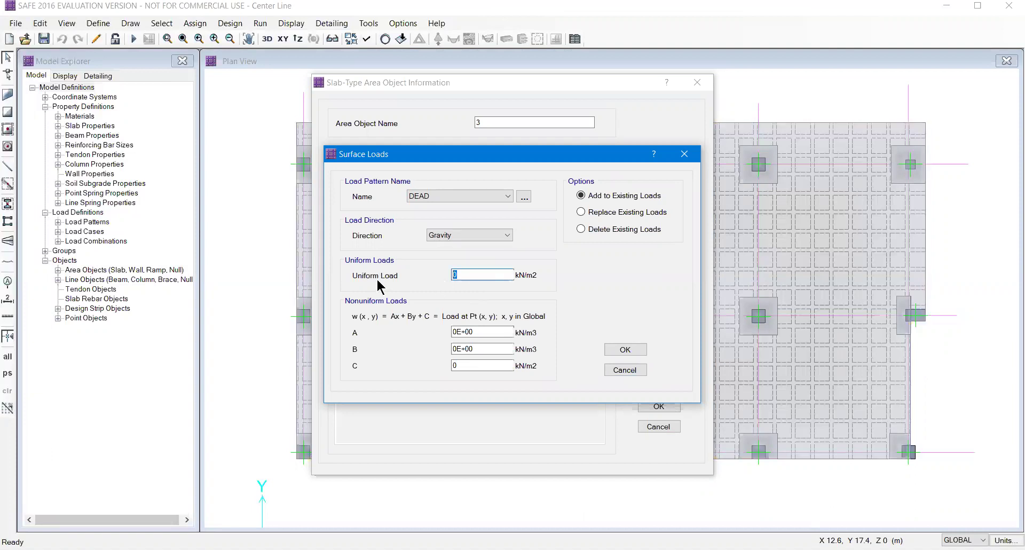
text(2)
click(460, 197)
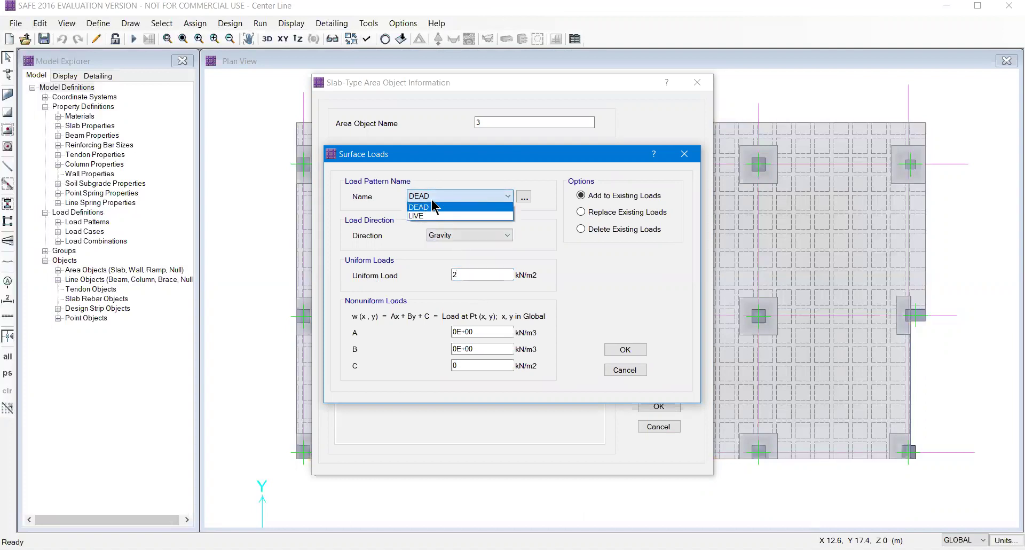
click(527, 214)
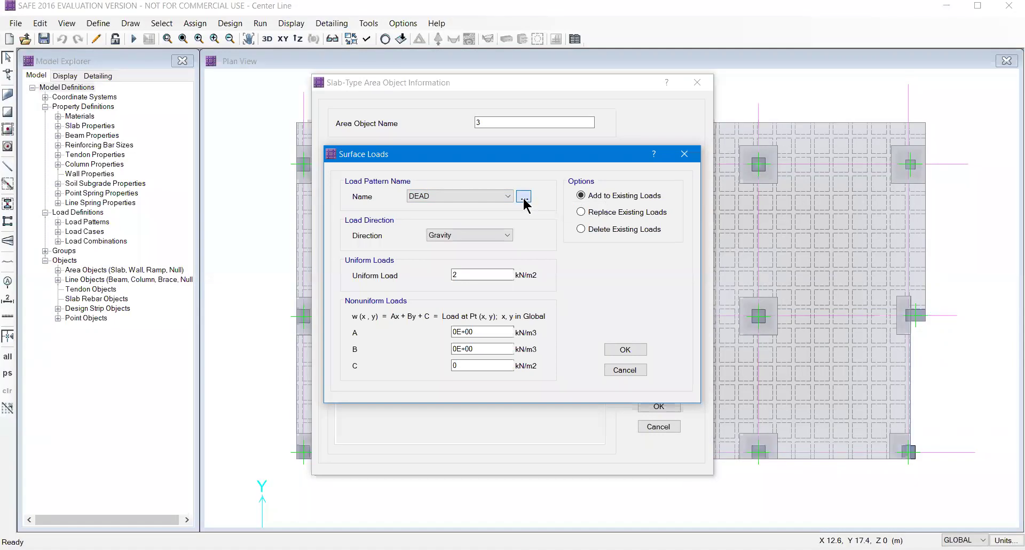
Add a load pattern named Superimposed DL and set its type to SUPER DEAD.
click(524, 198)
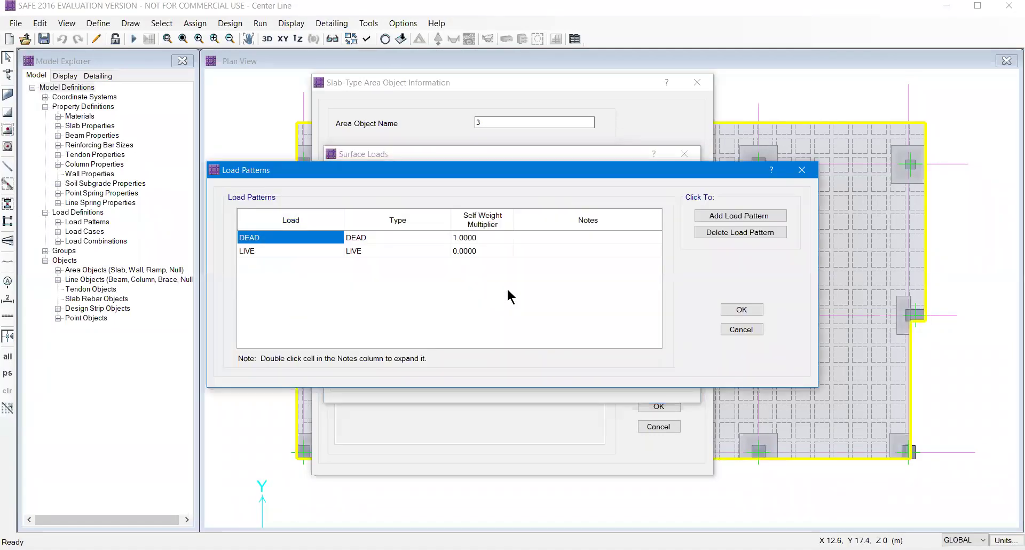
click(777, 216)
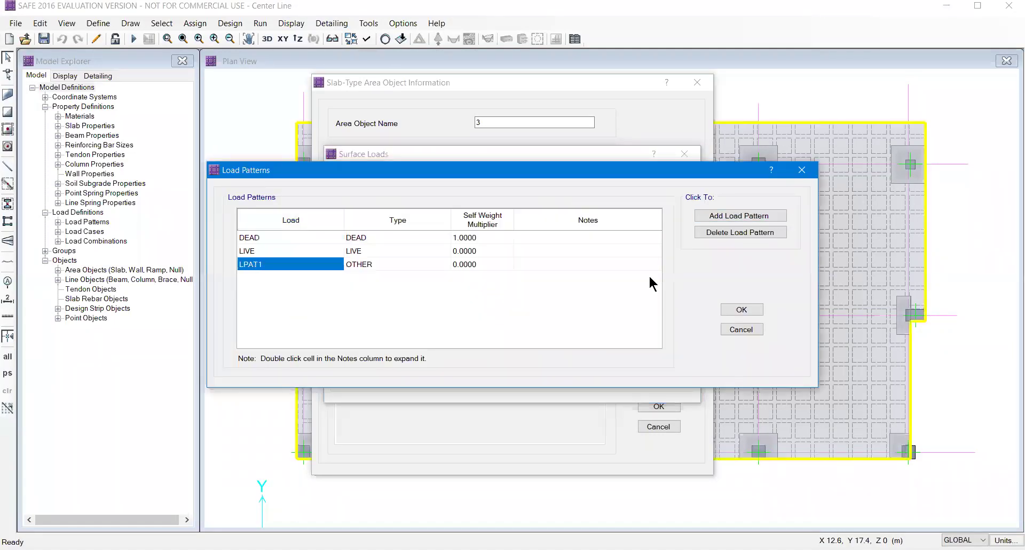
click(283, 266)
drag(269, 264, 198, 264)
text(Superimposed DL)
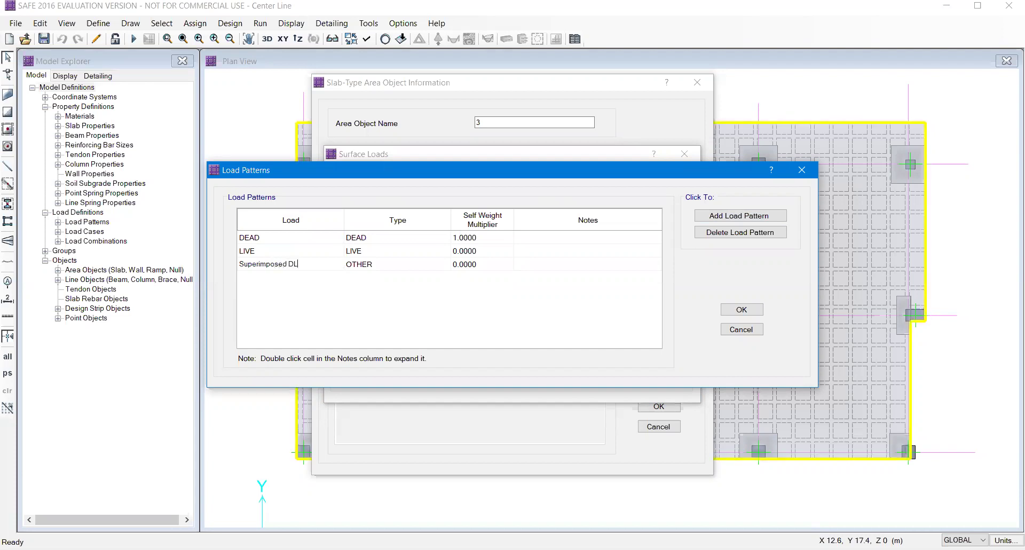
click(395, 264)
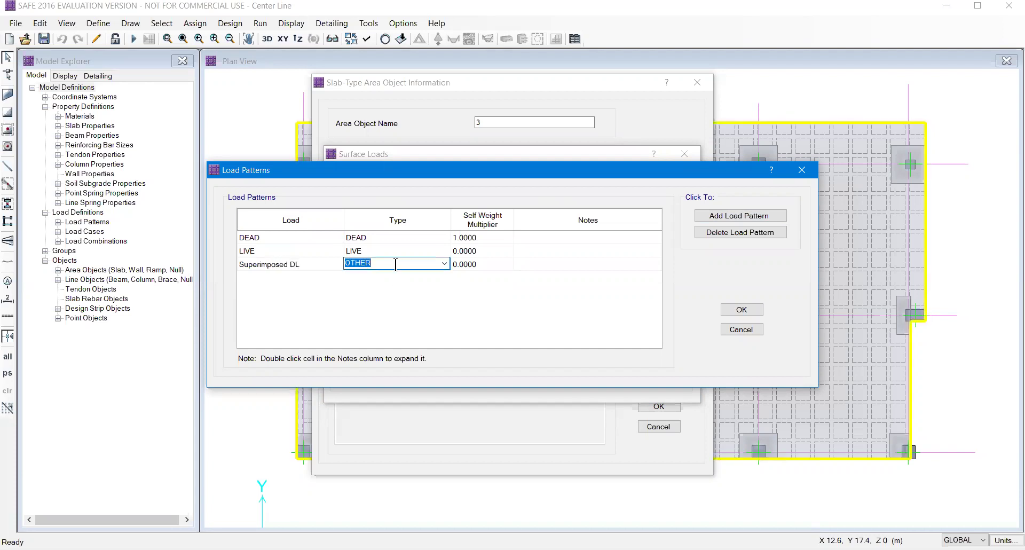
click(444, 263)
click(442, 283)
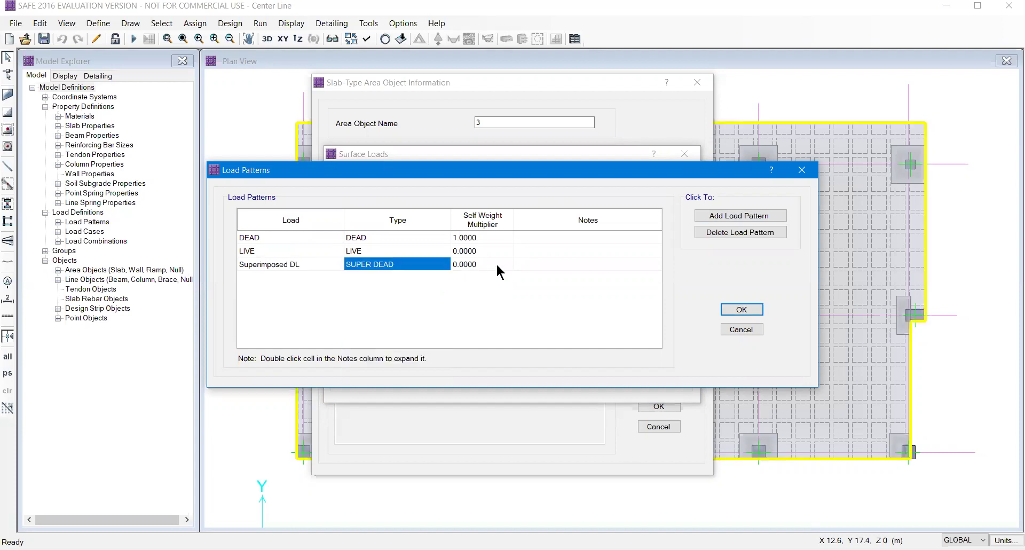
Add a load pattern named Temperature, choose its load type, and save the load patterns.
click(717, 216)
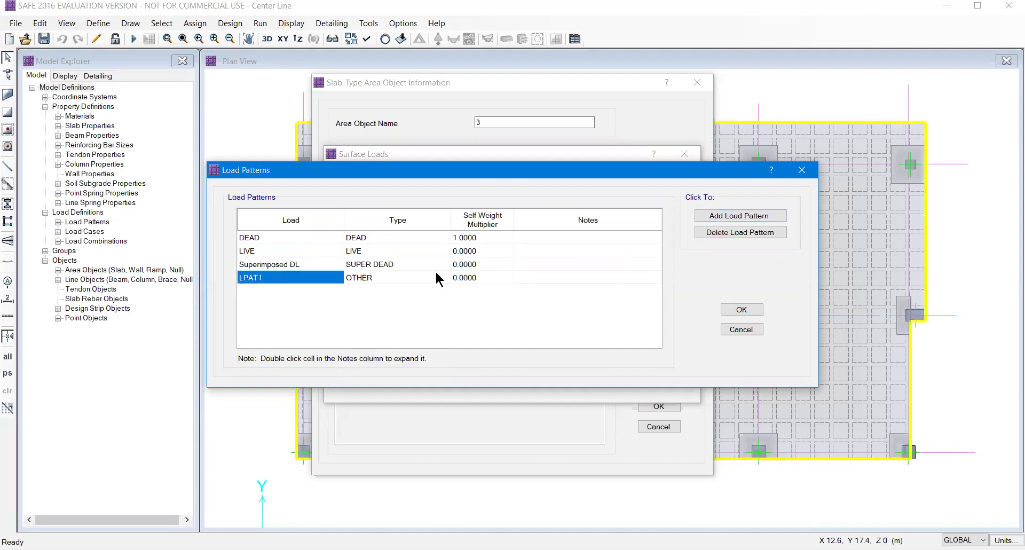
click(296, 277)
drag(267, 275, 204, 271)
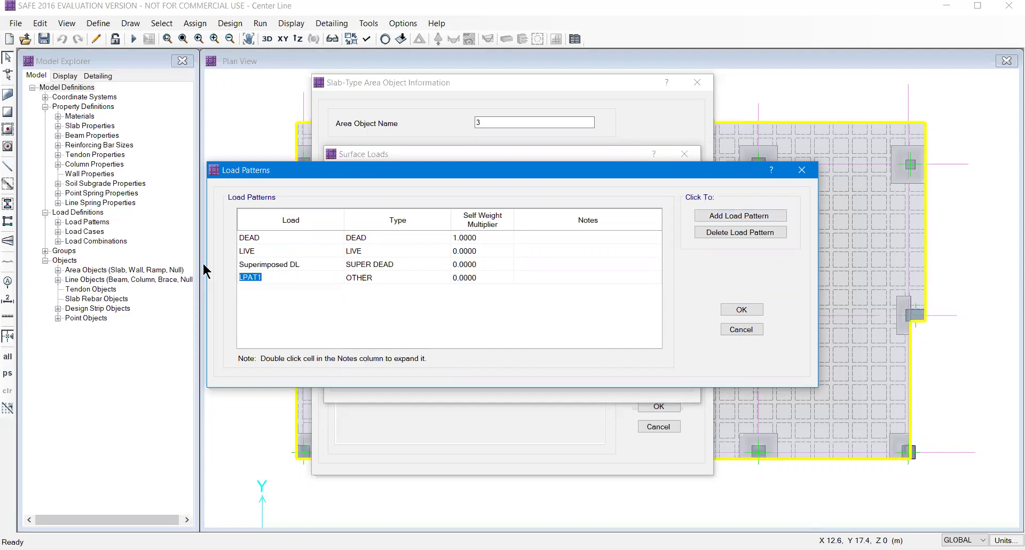
text(t)
click(393, 279)
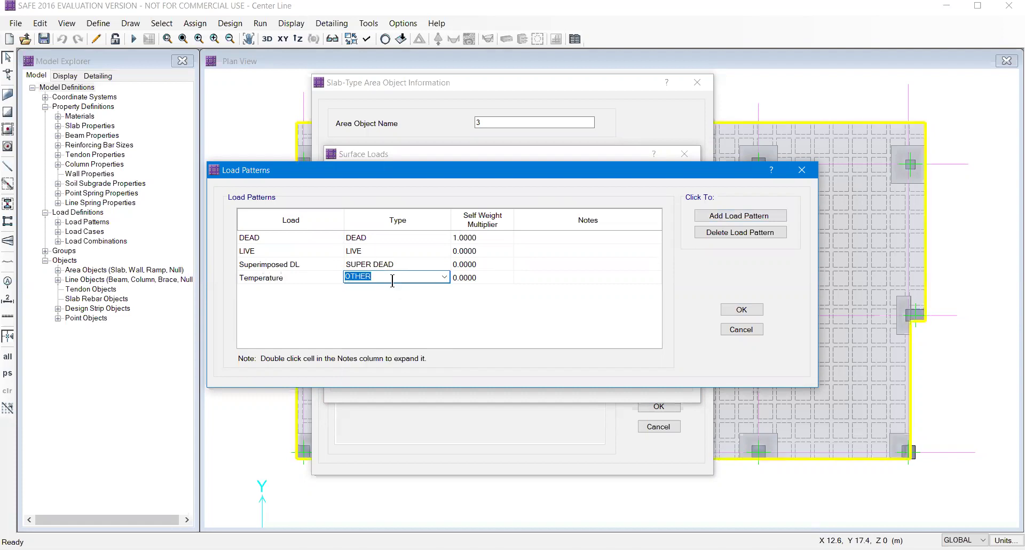
click(439, 277)
click(394, 389)
click(735, 310)
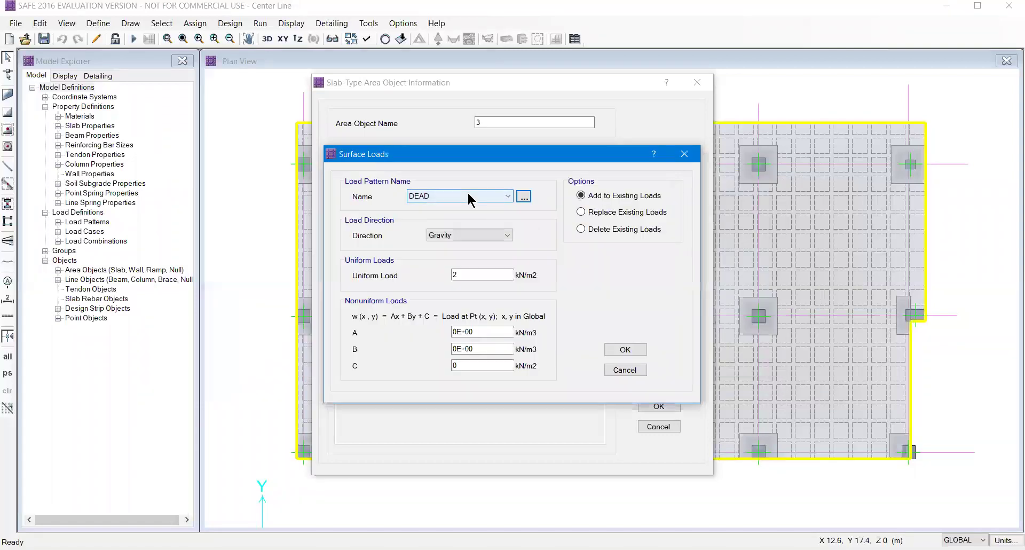
Apply the 2 kN/m2 DEAD load and add a uniform Superimposed DL surface load of 1.75 kN/m2 to the slab.
click(626, 349)
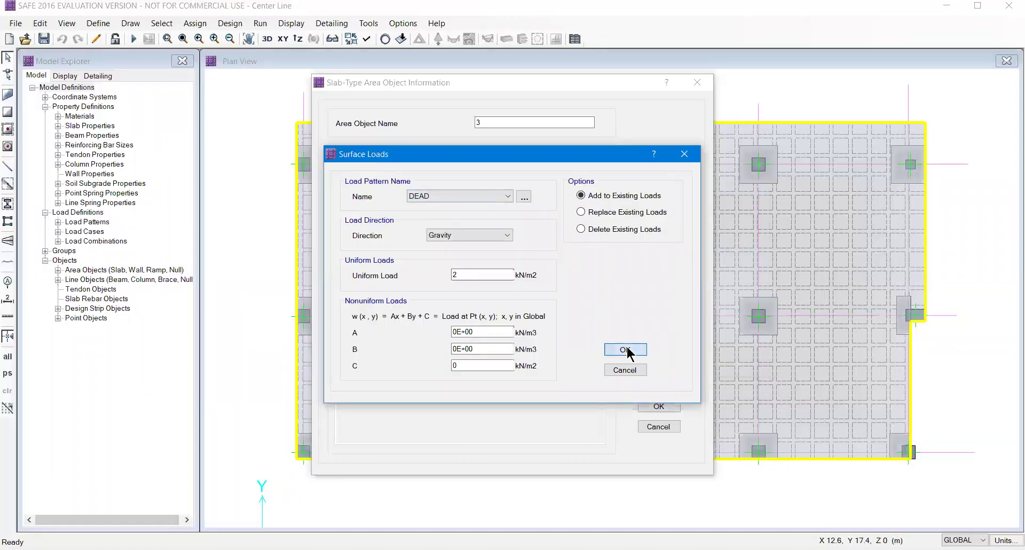
click(651, 182)
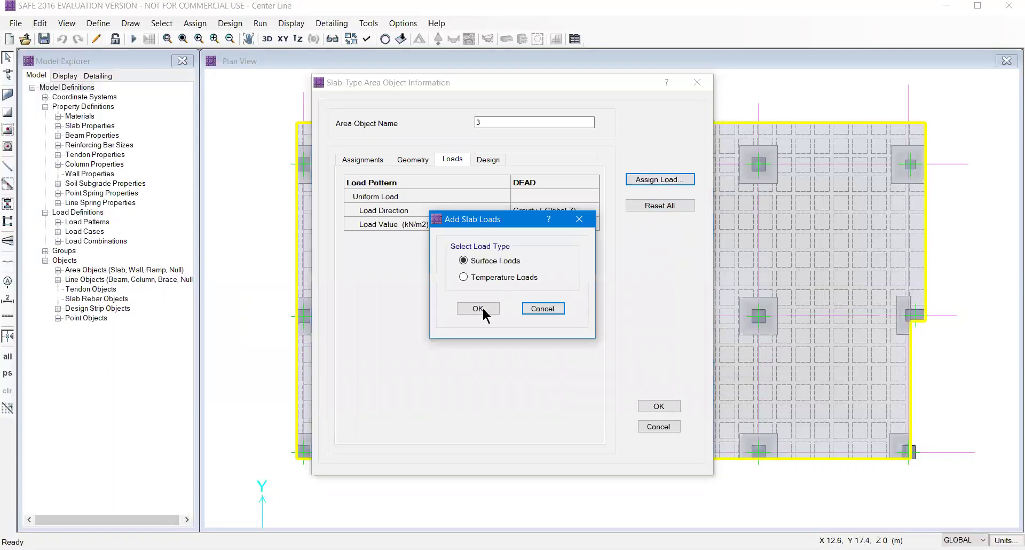
click(478, 308)
click(470, 196)
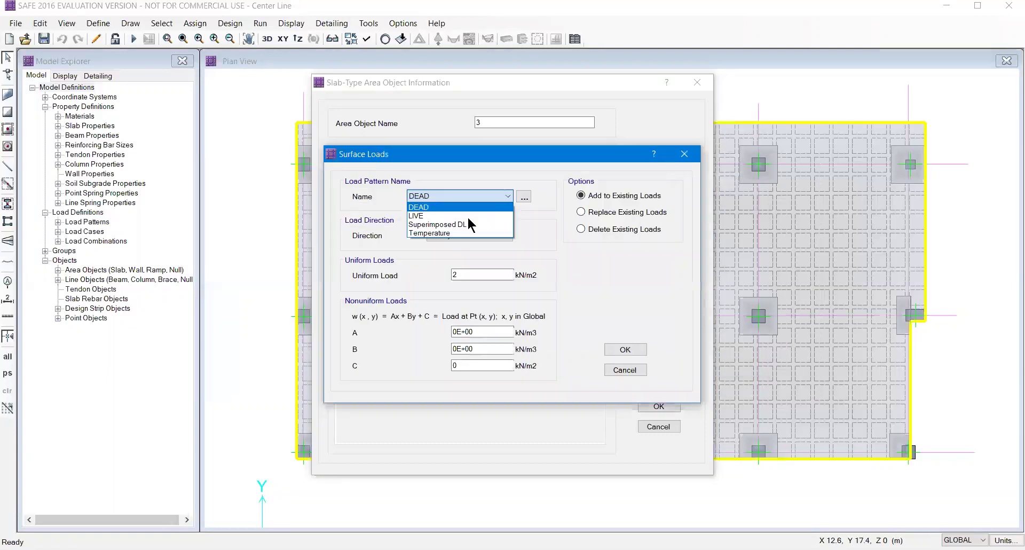
click(469, 222)
double_click(458, 275)
text(1.75)
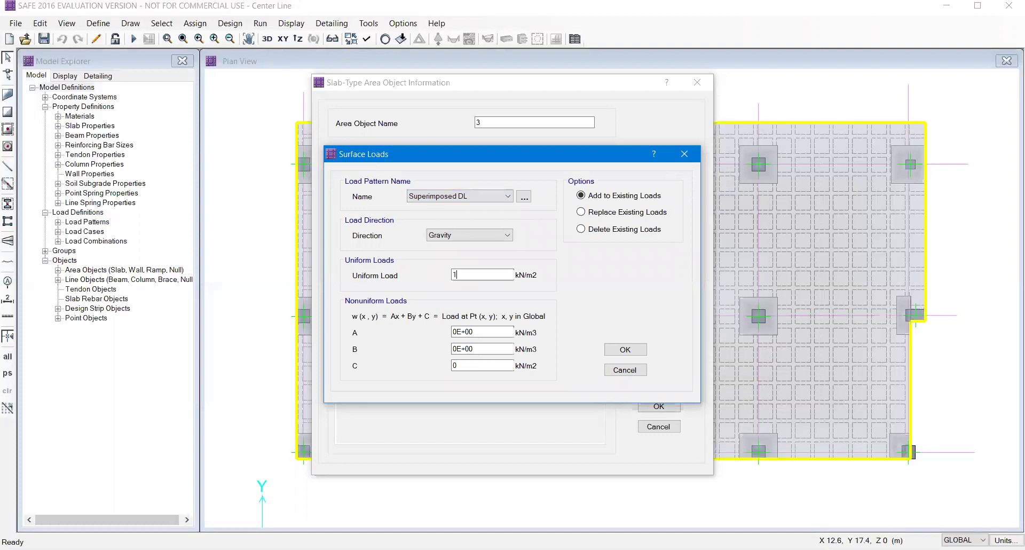
click(617, 353)
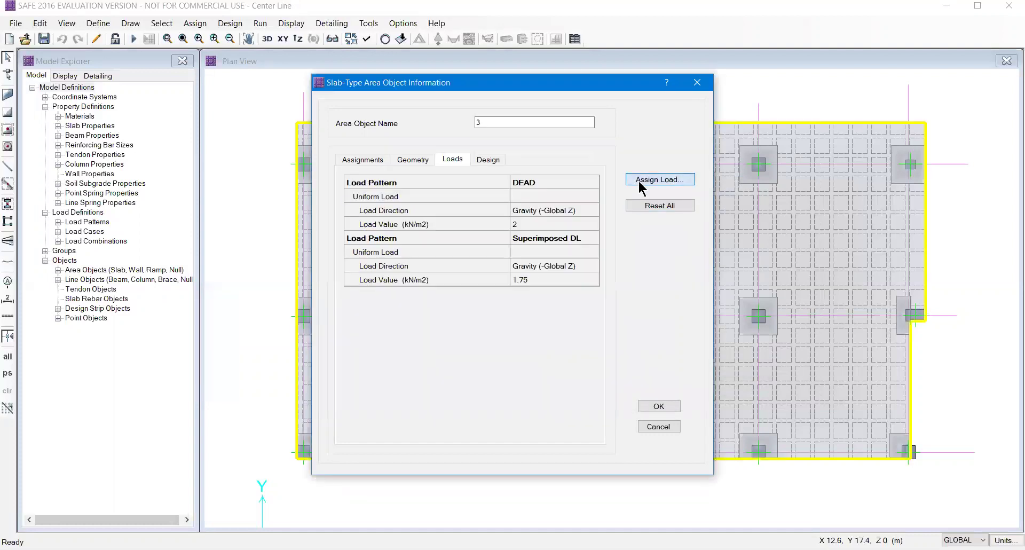
Add a uniform LIVE surface load of 3 kN/m2 to the slab.
click(638, 180)
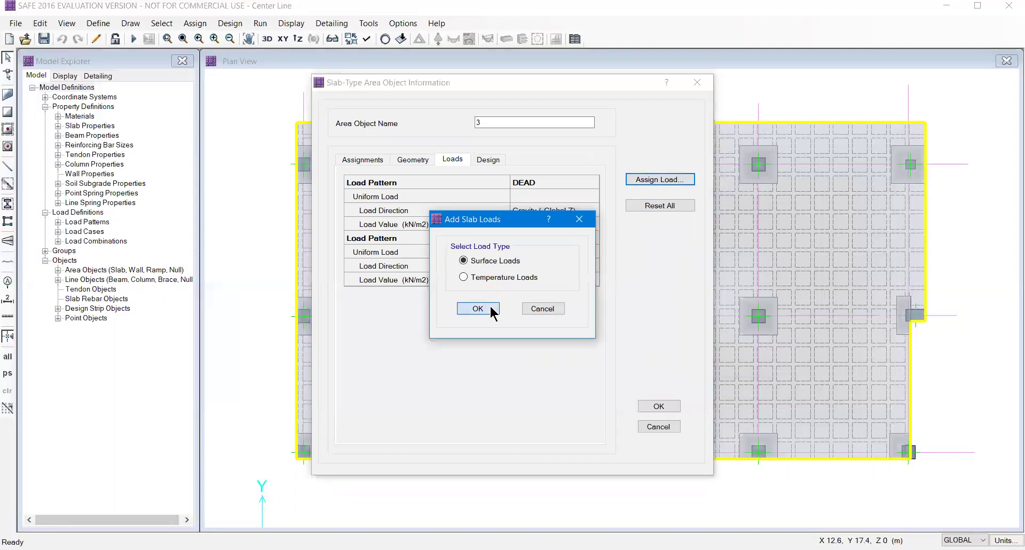
click(478, 308)
click(507, 196)
click(427, 227)
double_click(468, 275)
text(3)
click(636, 350)
Add a slab temperature load of 20 C at top and bottom under the DEAD pattern and save the slab's loads.
click(650, 181)
click(499, 276)
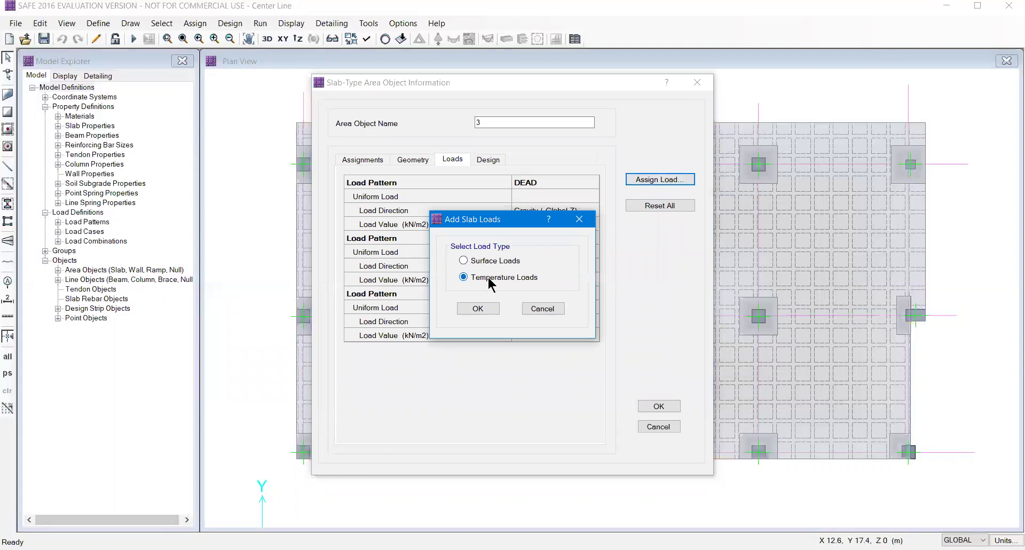
click(476, 310)
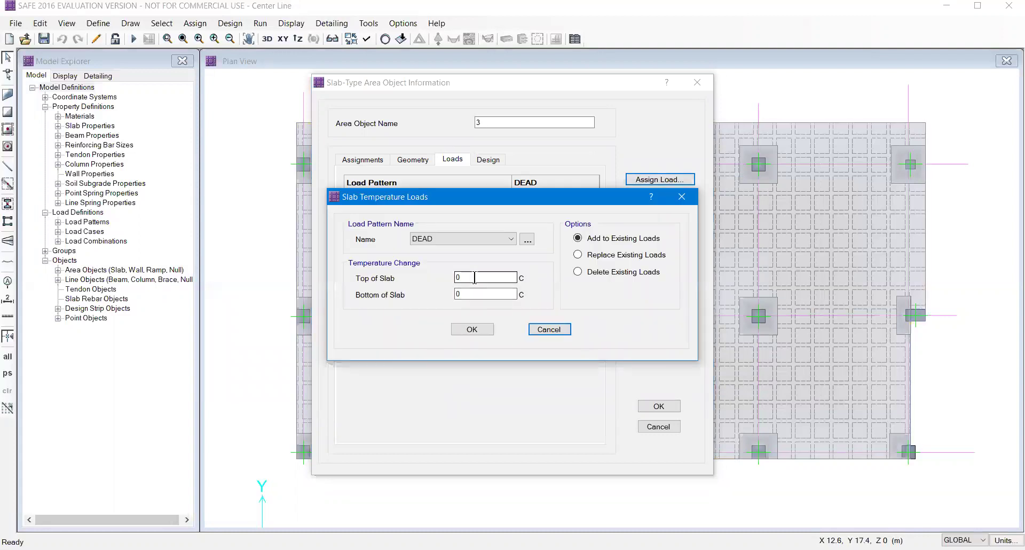
key(Tab)
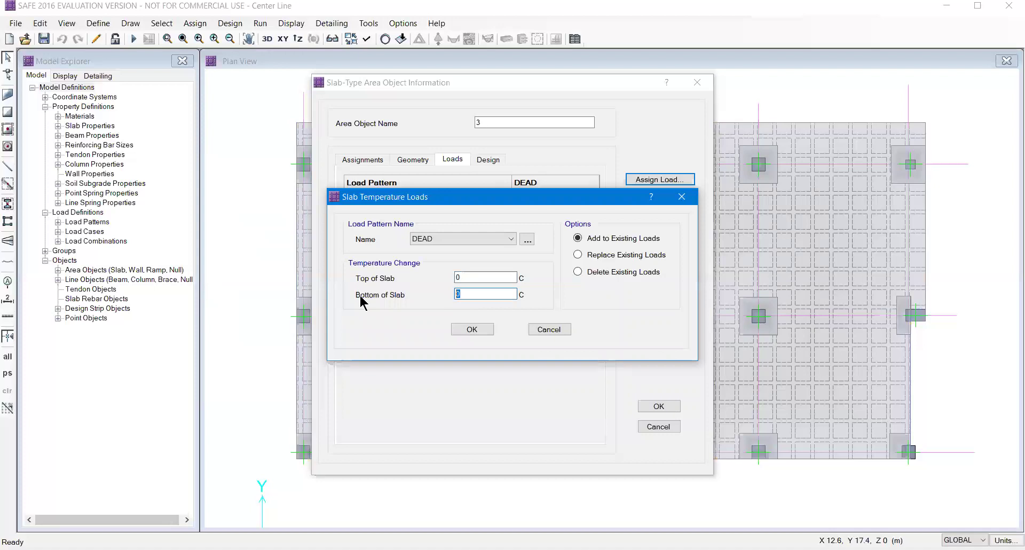
double_click(455, 278)
text(20)
key(Tab)
text(20)
click(472, 330)
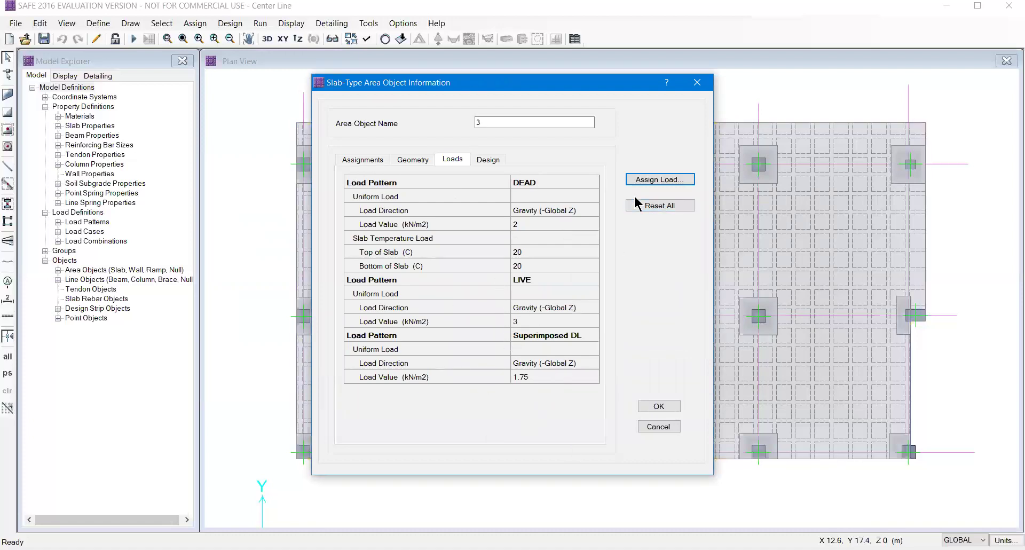
click(659, 406)
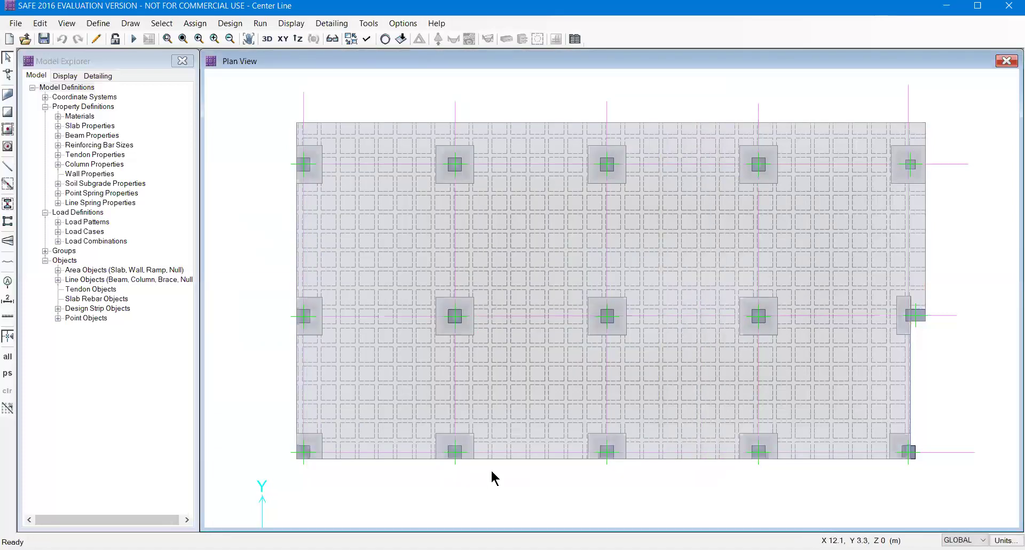
Run the analysis and inspect the slab's deformed shape for the DEAD and LIVE cases.
click(130, 24)
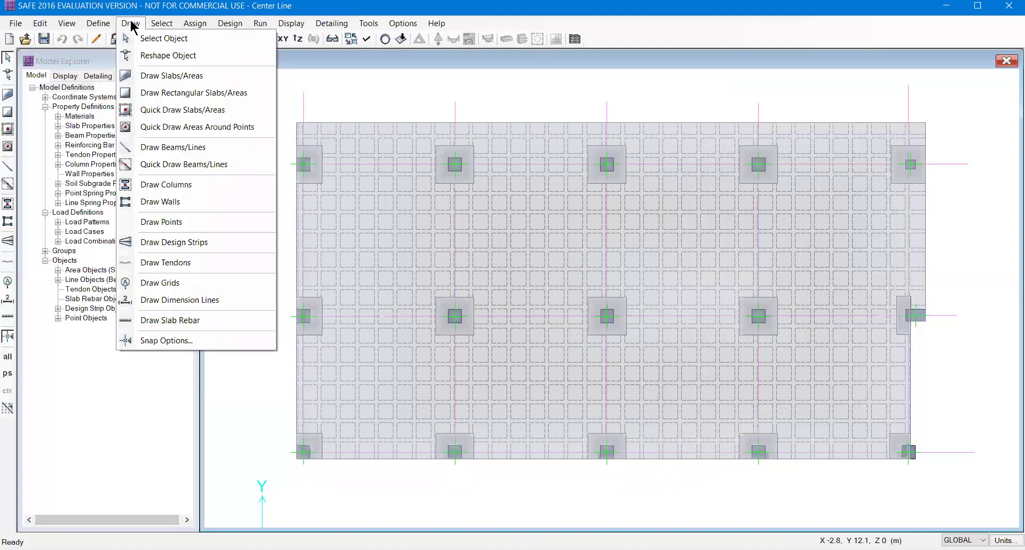
click(224, 13)
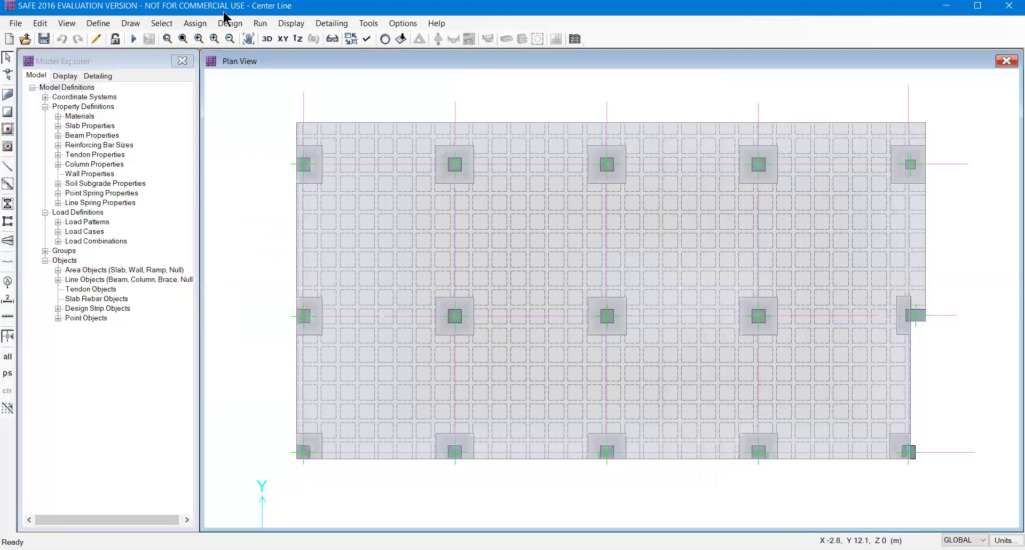
click(260, 24)
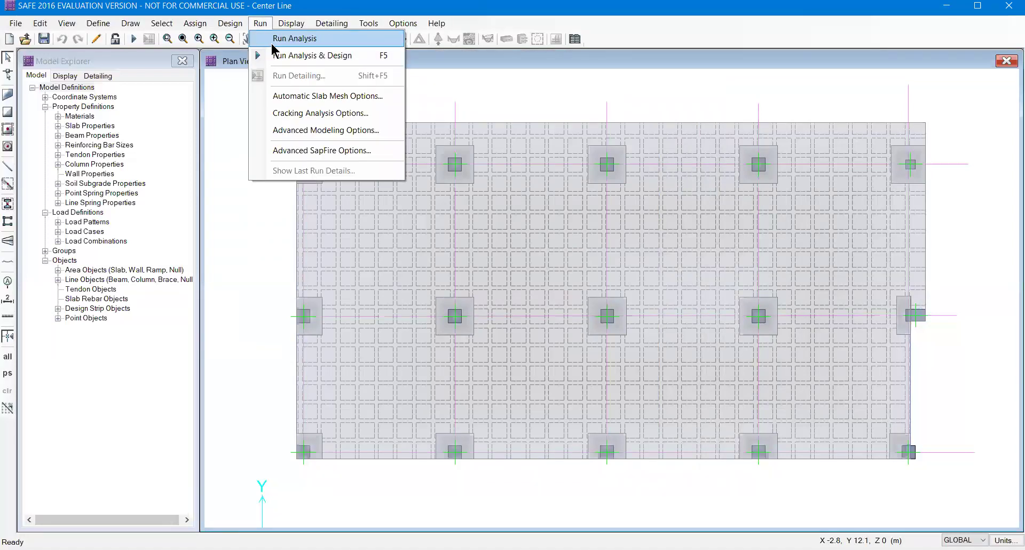
click(272, 45)
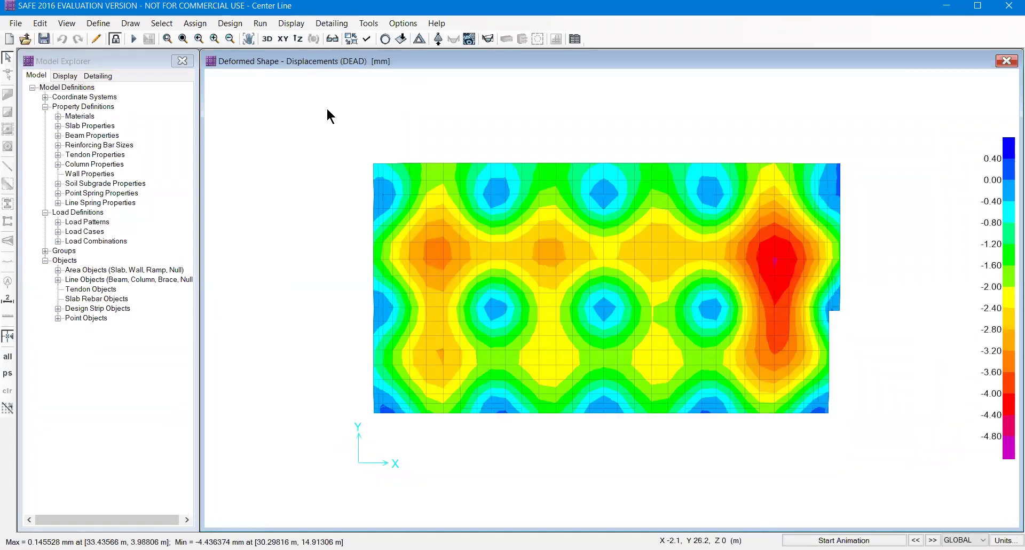
mouse_move(396, 357)
click(932, 540)
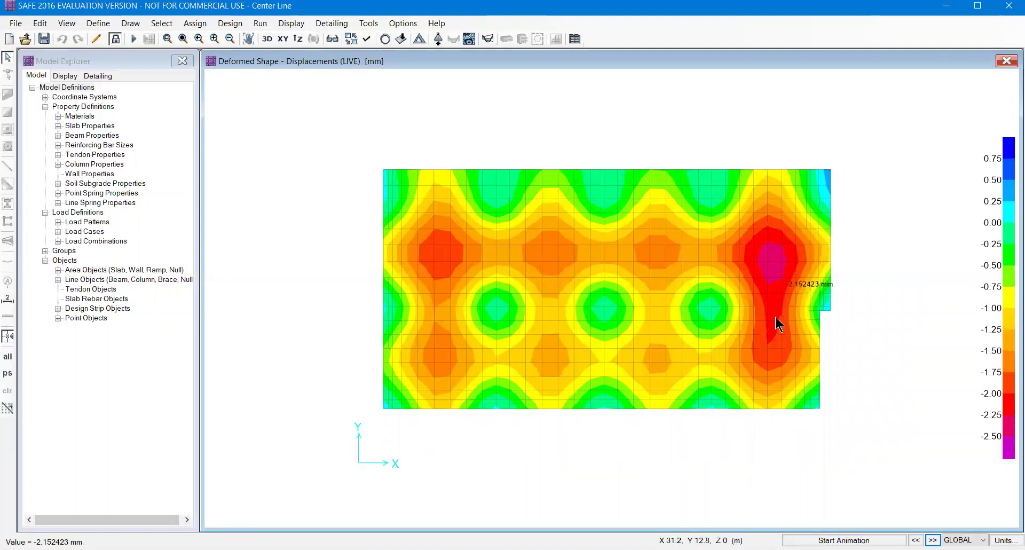
Run the analysis and design, and display the punching shear design at the columns.
click(261, 26)
click(262, 25)
click(267, 25)
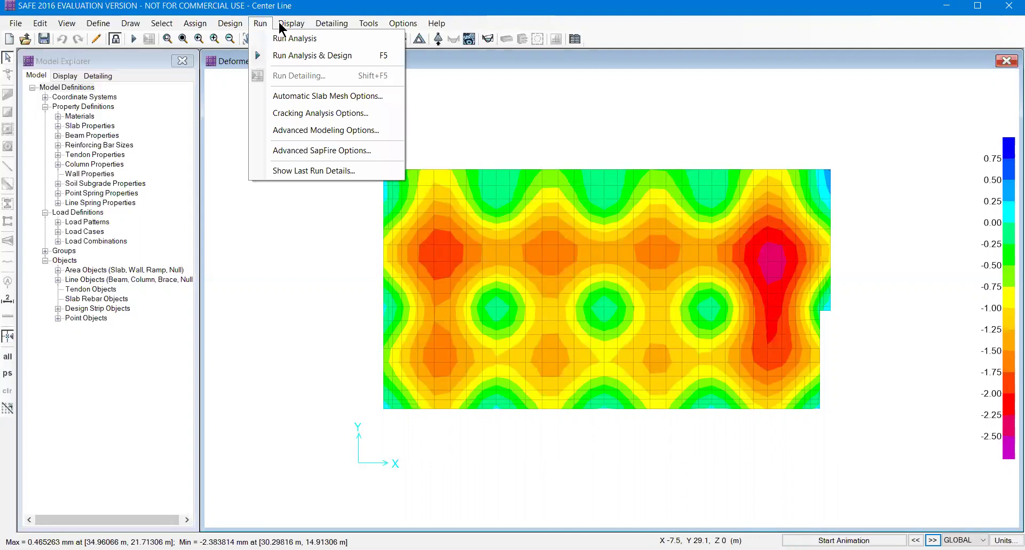
click(275, 55)
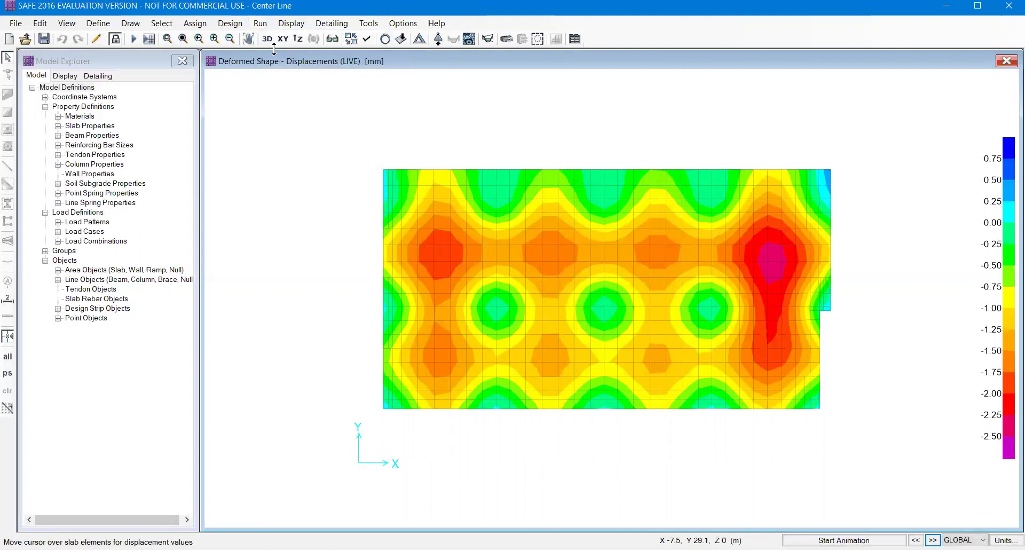
click(291, 24)
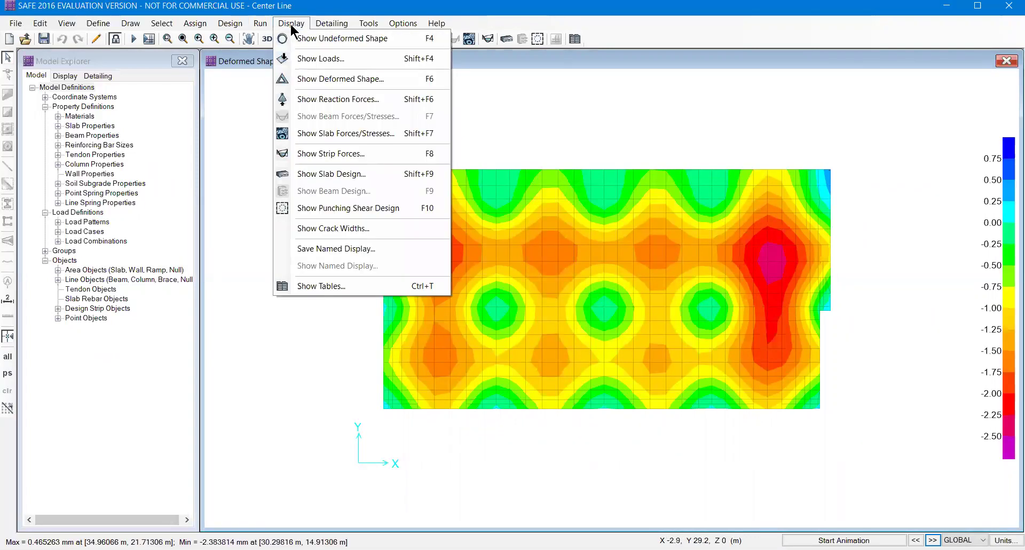
click(333, 208)
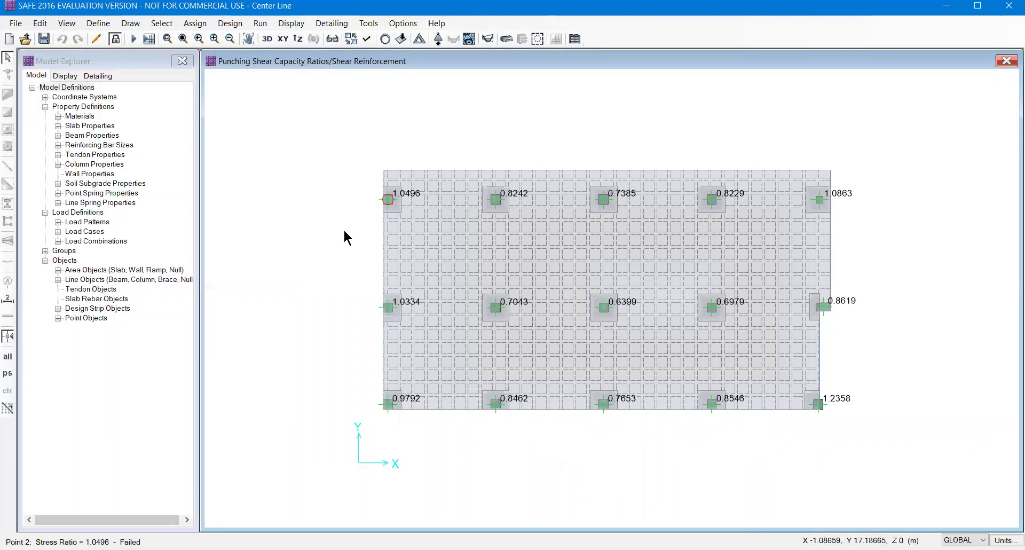
Unlock the model and set the Waffle slab property's overall depth to 400 mm and slab thickness to 120 mm.
click(115, 44)
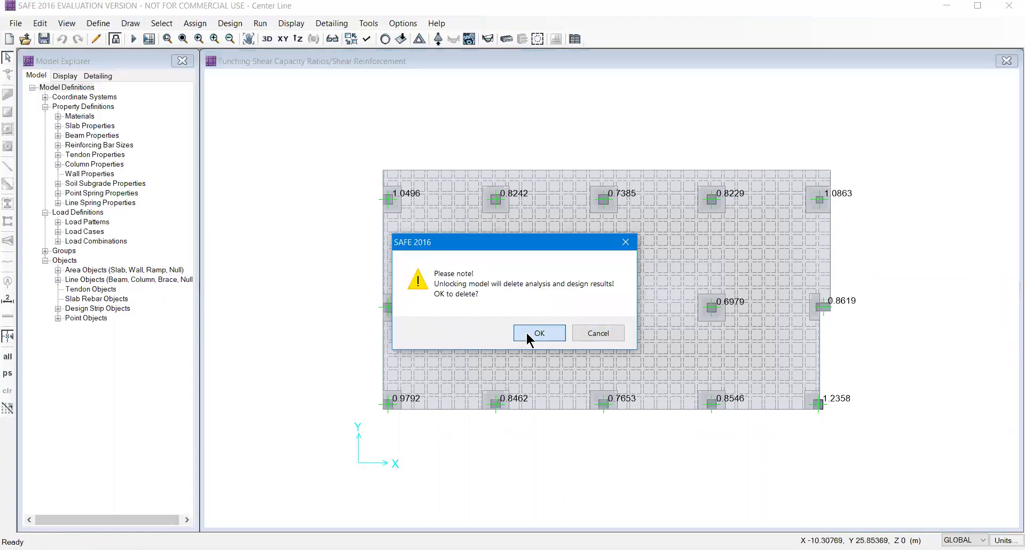
click(526, 330)
click(99, 23)
click(111, 52)
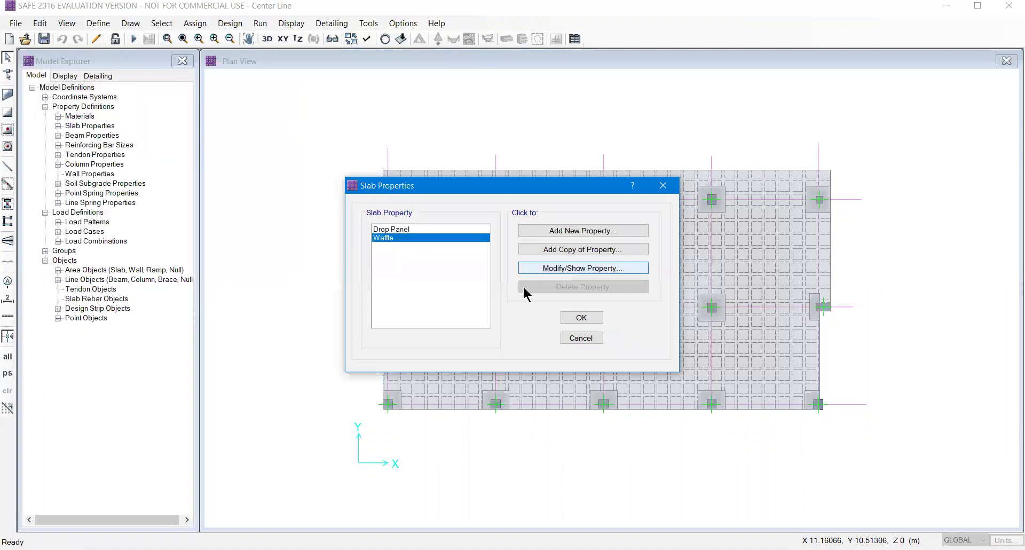
click(579, 269)
drag(582, 267, 545, 268)
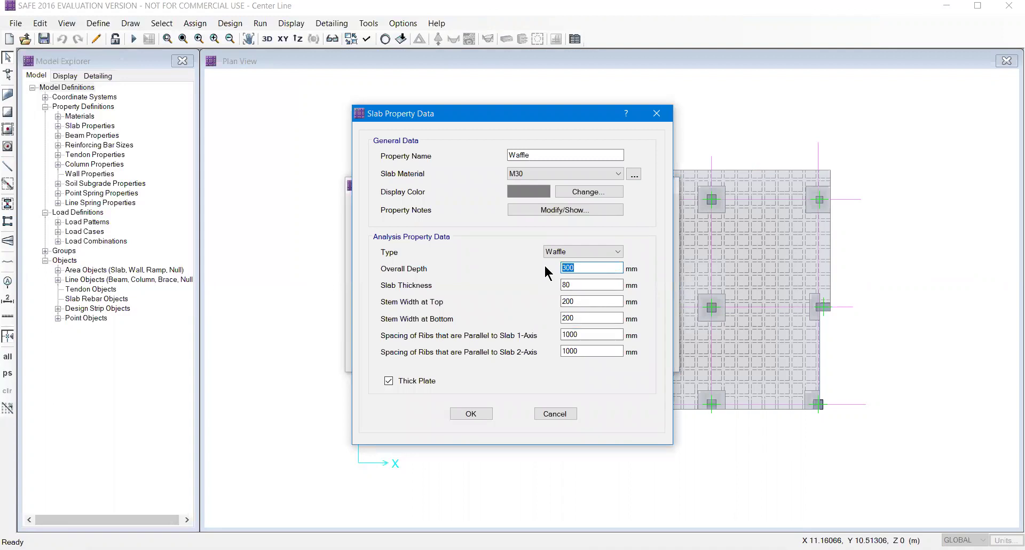
text(400)
click(581, 287)
drag(581, 287, 556, 290)
text(120)
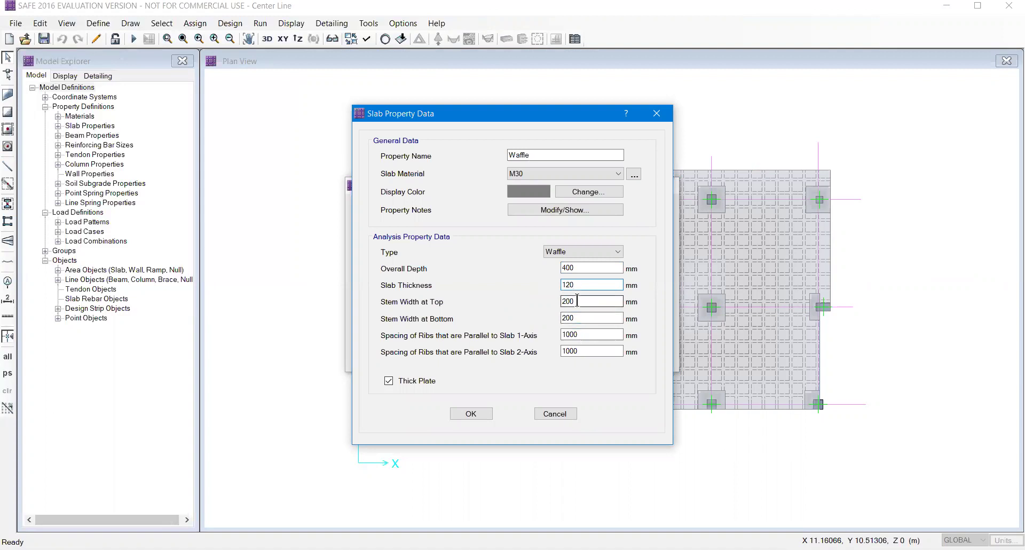
click(470, 414)
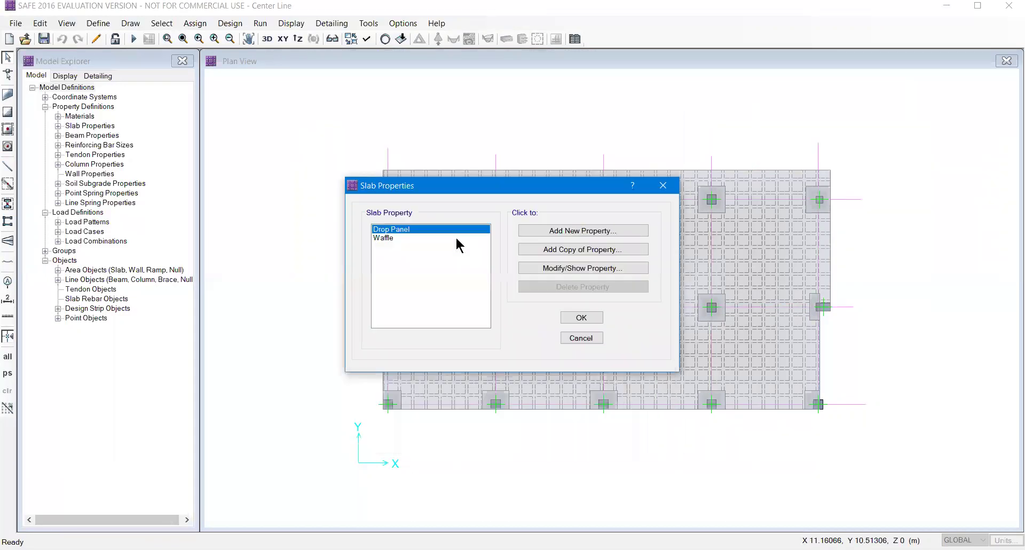
Check the Drop Panel slab property's thickness and accept the slab property definitions.
click(534, 268)
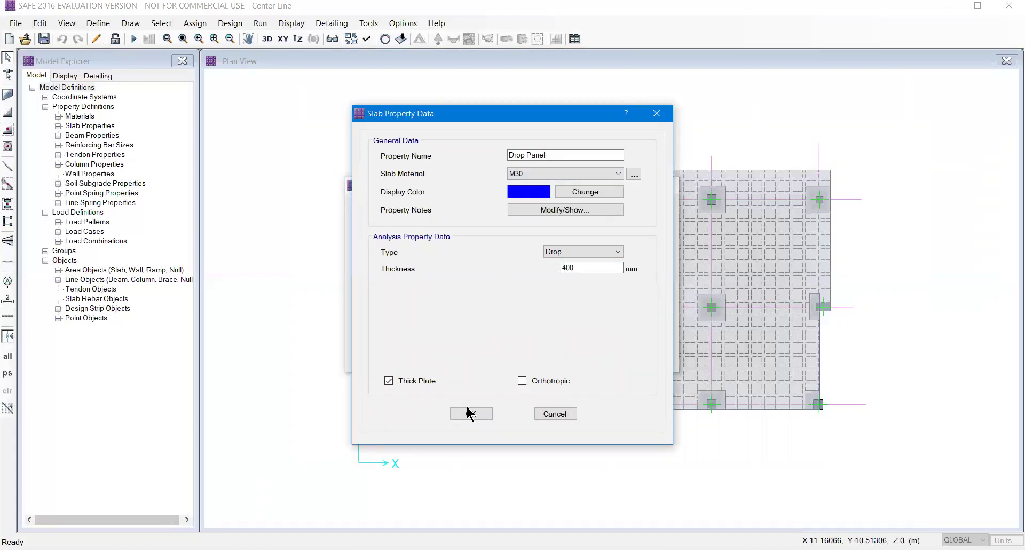
click(487, 415)
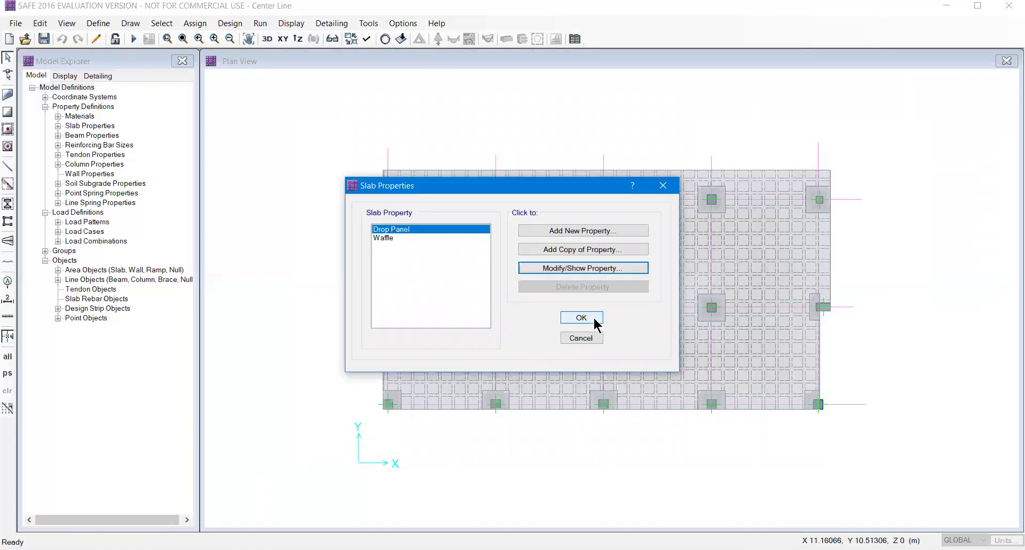
click(582, 317)
Rerun the analysis and design with the revised waffle slab and show the column punching shear ratios.
click(261, 23)
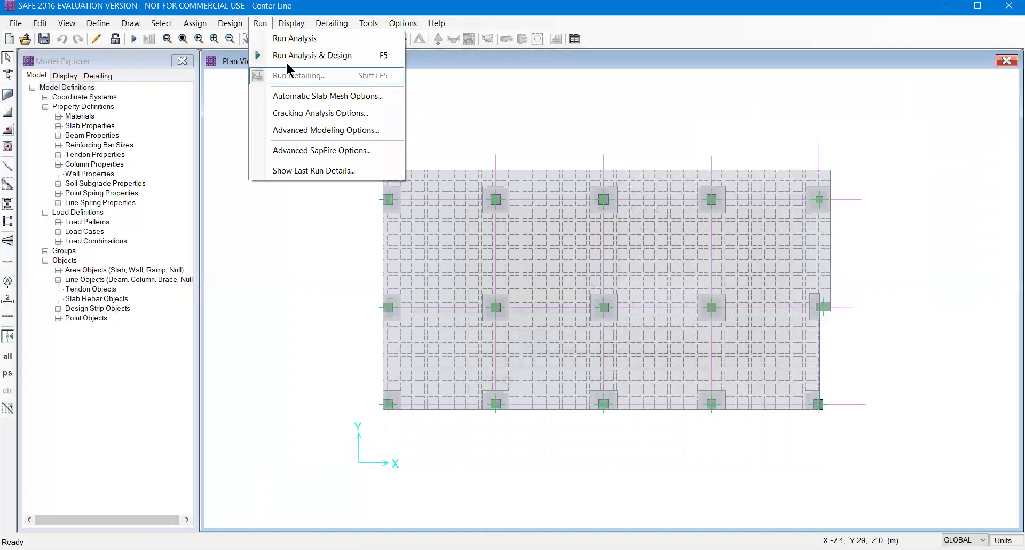
click(286, 57)
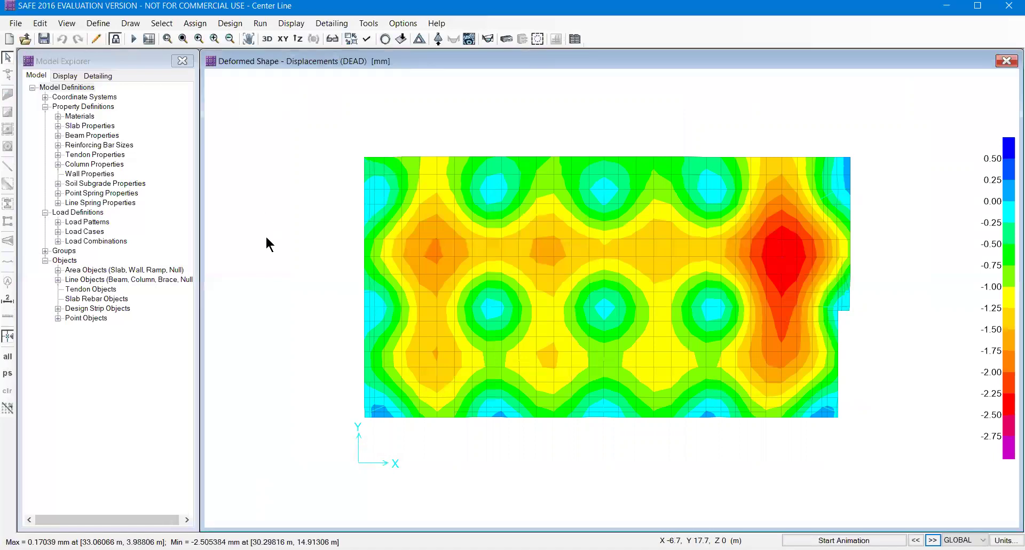
click(291, 23)
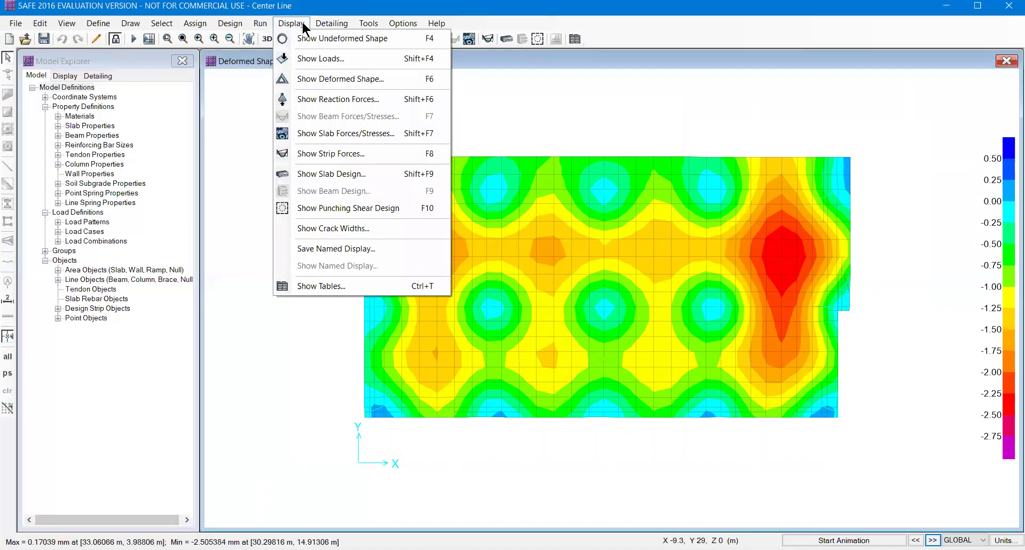
click(316, 207)
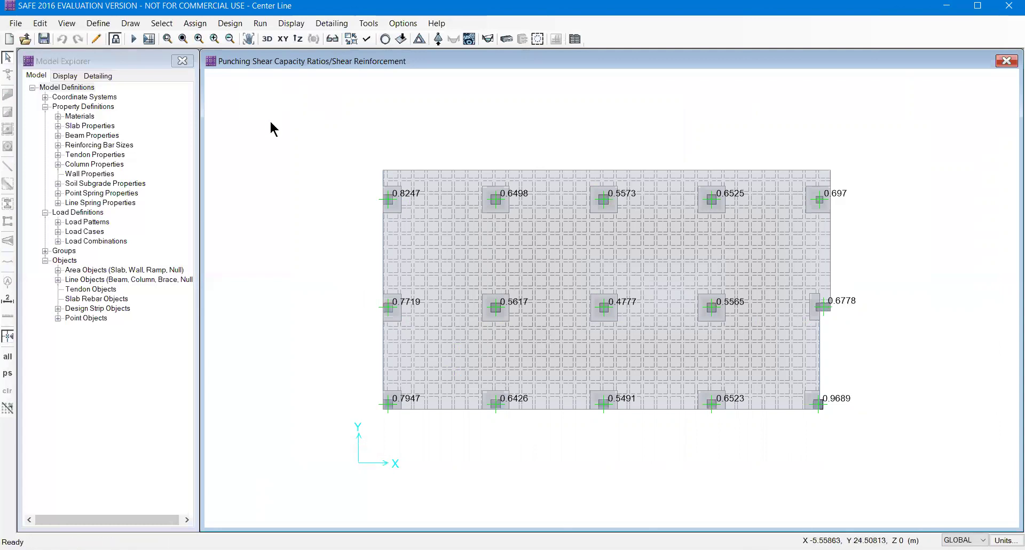
Show the results table Concrete Slab Design 01 - Flexural And Shear Data.
click(295, 27)
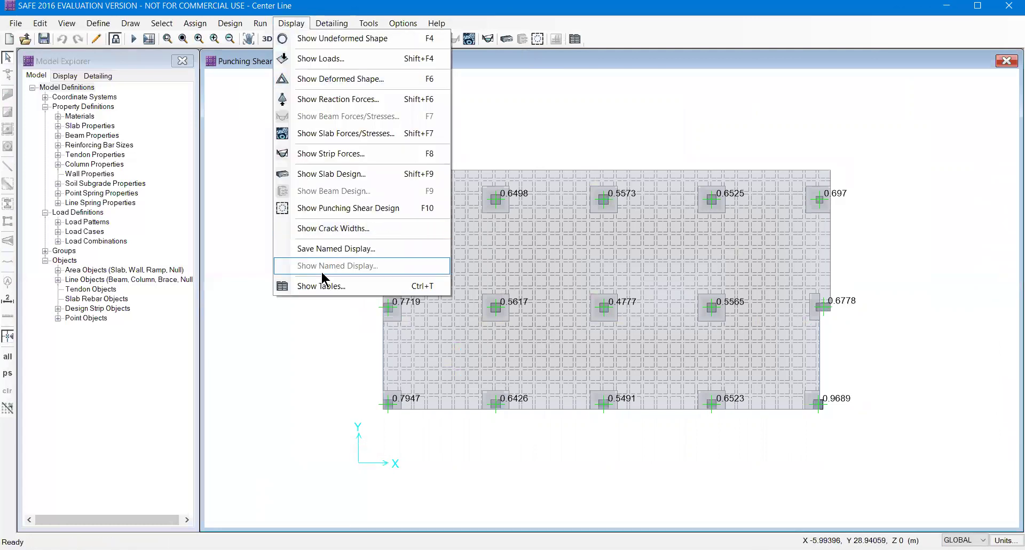
click(320, 285)
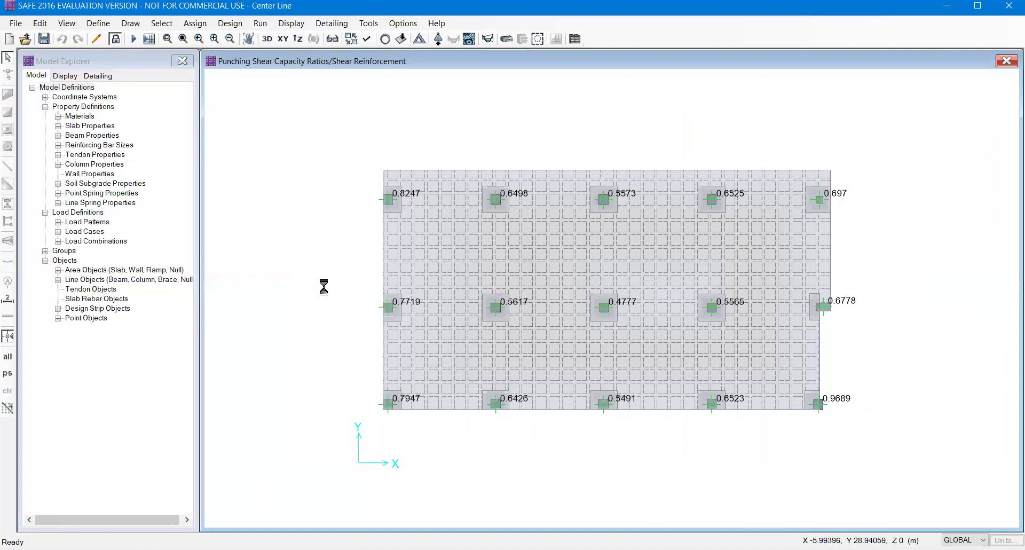
click(159, 263)
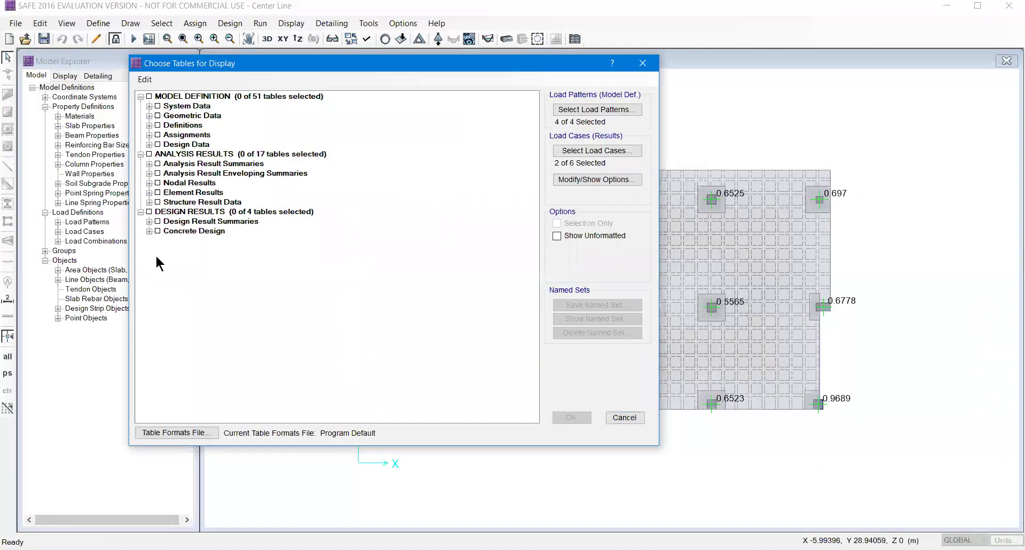
click(150, 231)
click(158, 240)
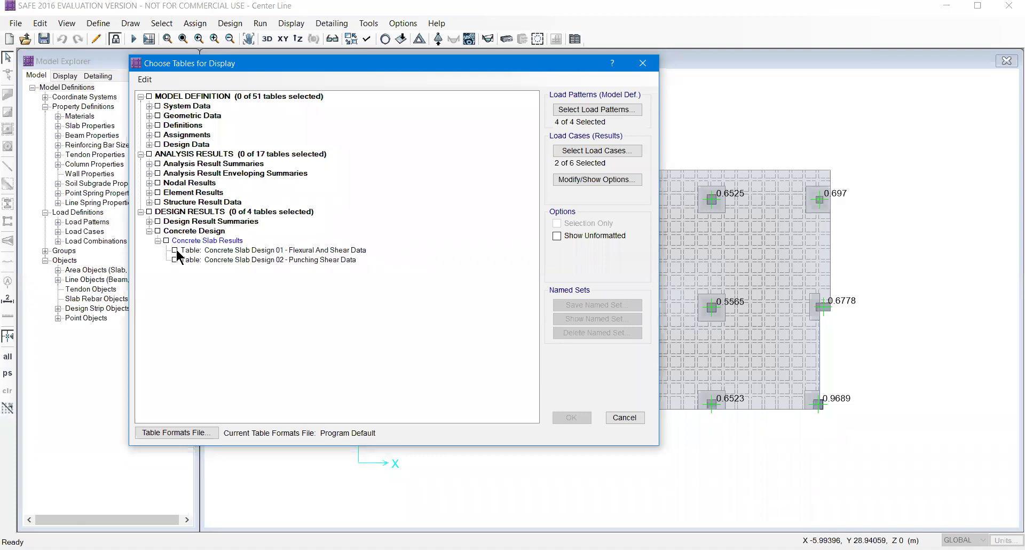
click(175, 249)
click(570, 417)
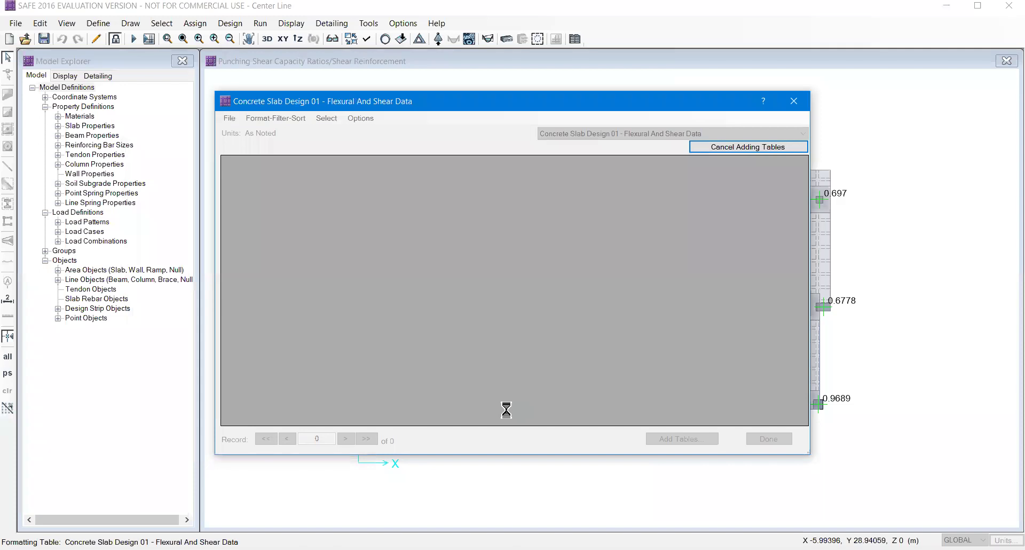
Examine the table's Status column for shear failures and their global coordinates against the plan, and close the table.
drag(355, 420, 656, 420)
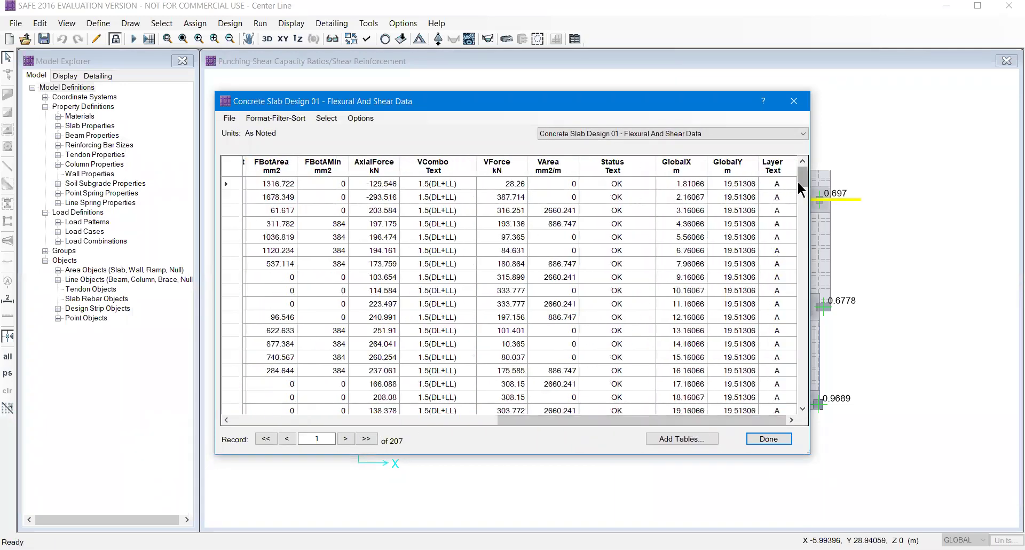
click(801, 216)
drag(800, 211, 795, 264)
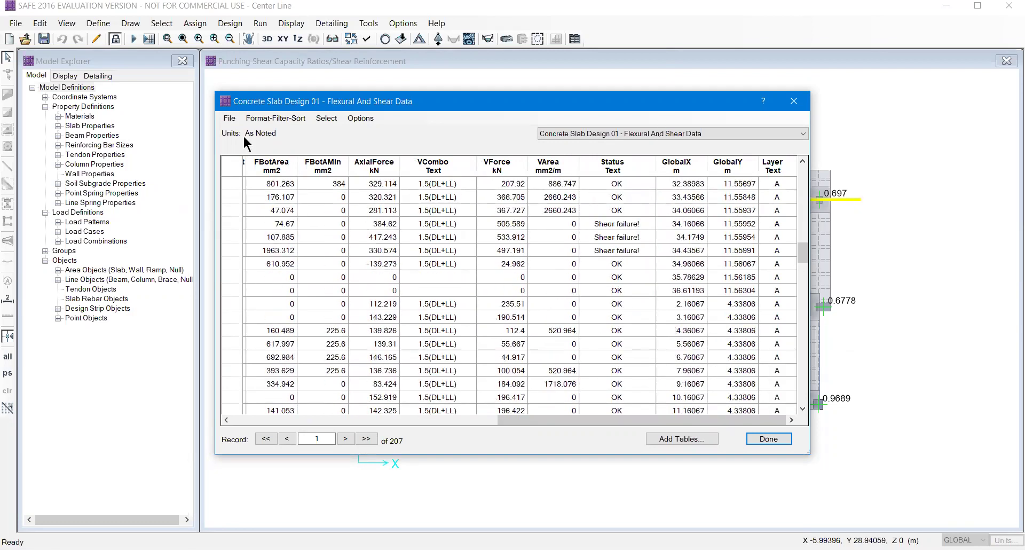
drag(611, 101, 196, 128)
click(197, 252)
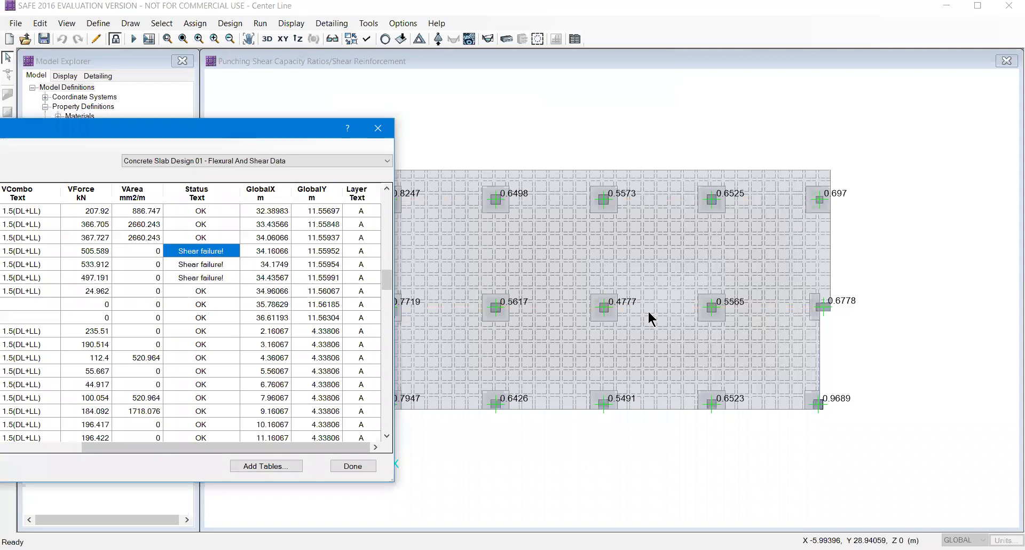
mouse_move(385, 290)
mouse_down()
mouse_move(386, 438)
mouse_move(384, 352)
mouse_move(372, 332)
mouse_move(381, 277)
mouse_up()
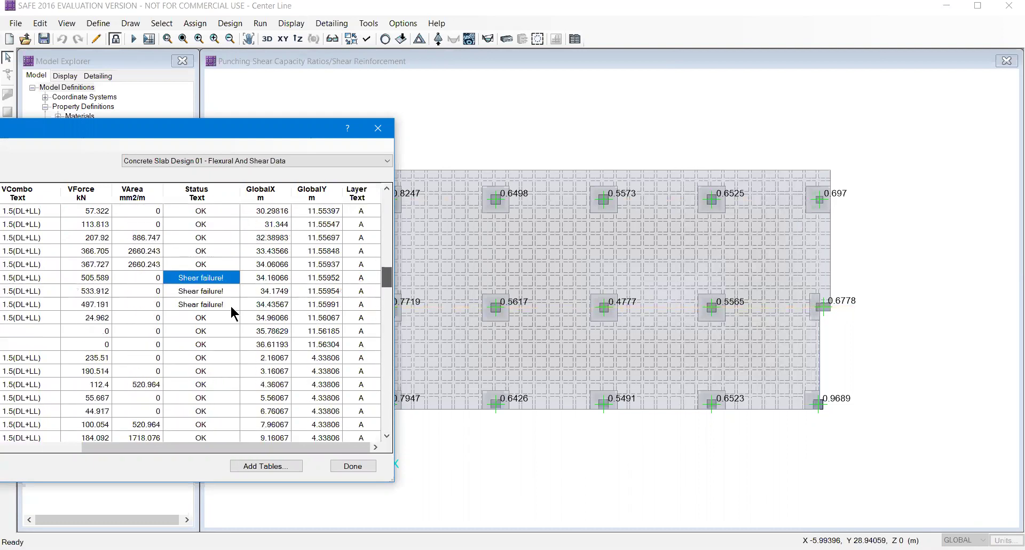
click(223, 304)
key(Up)
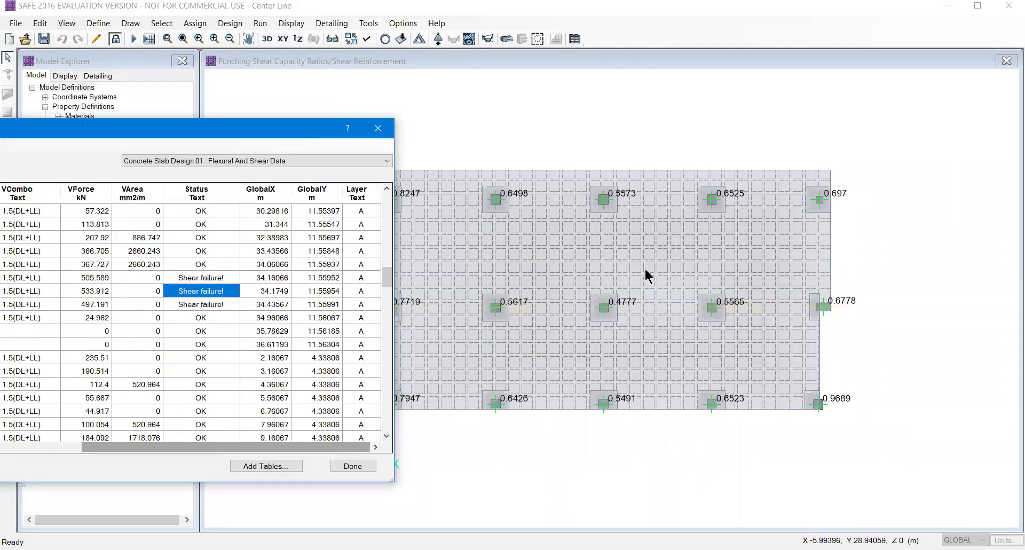
key(Return)
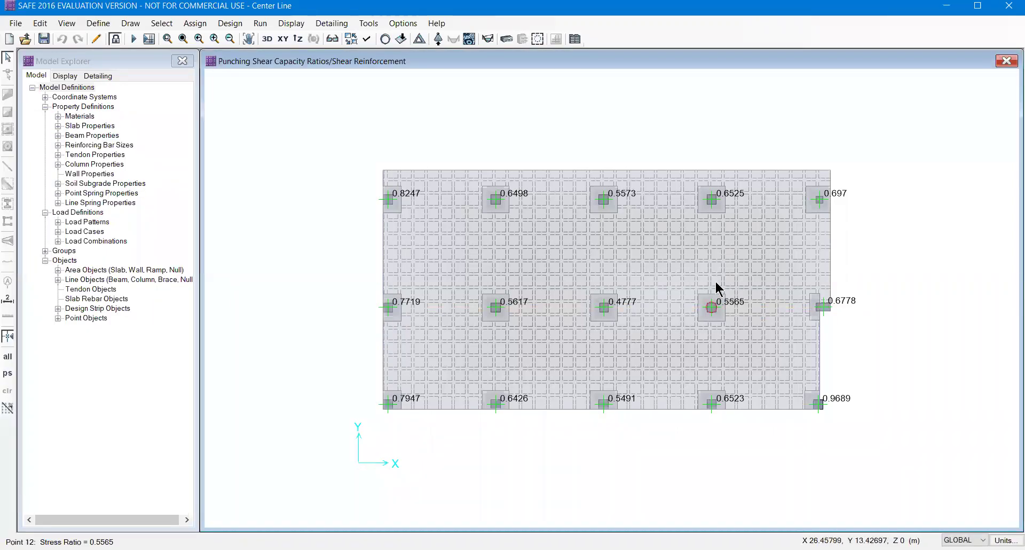
Select all slab areas in the model that have the Drop Panel property.
click(162, 23)
mouse_move(283, 40)
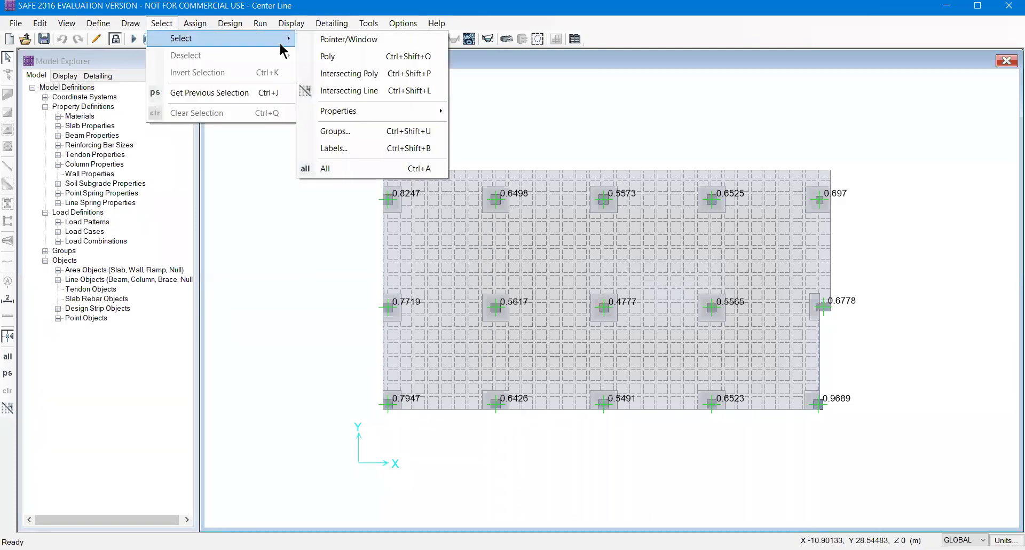
mouse_move(350, 110)
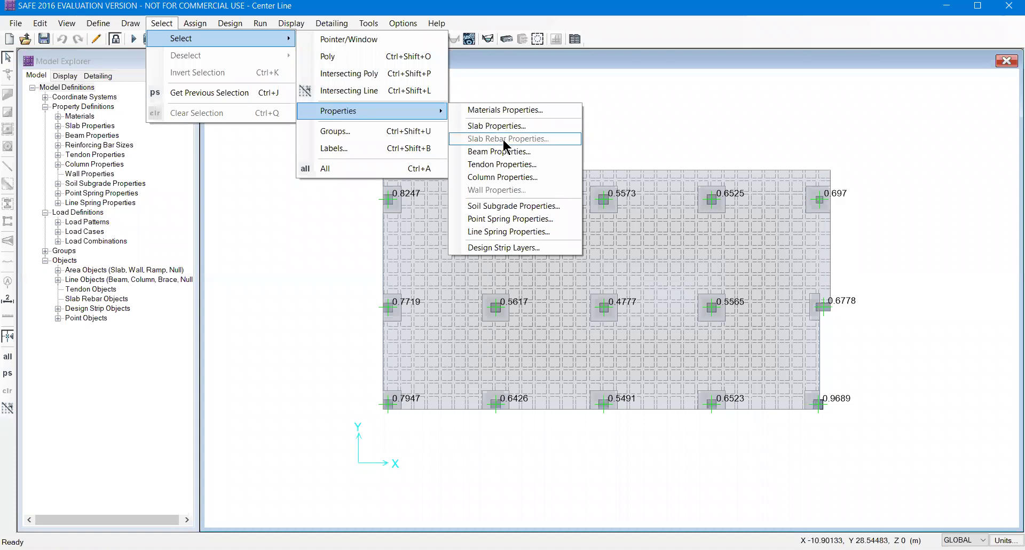
click(499, 128)
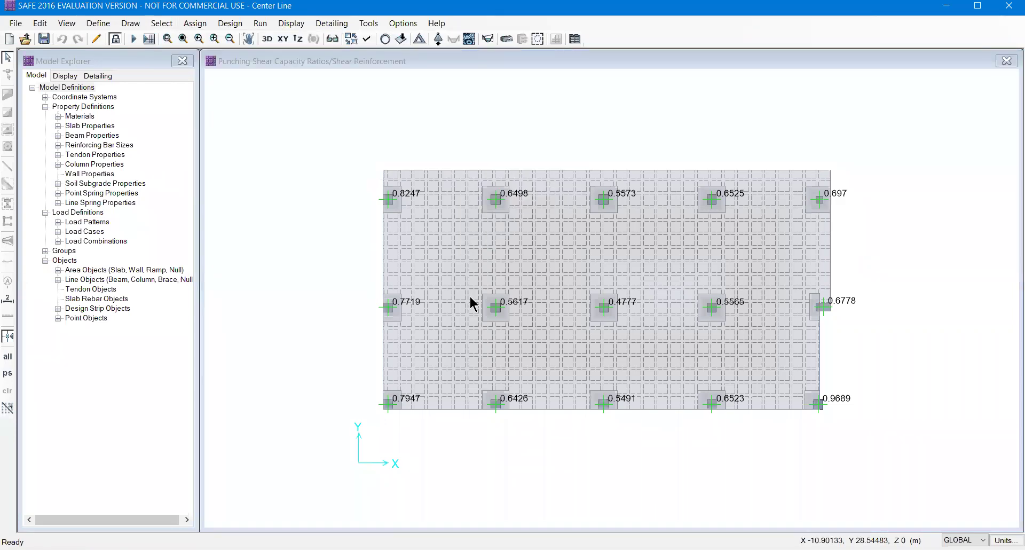
click(446, 226)
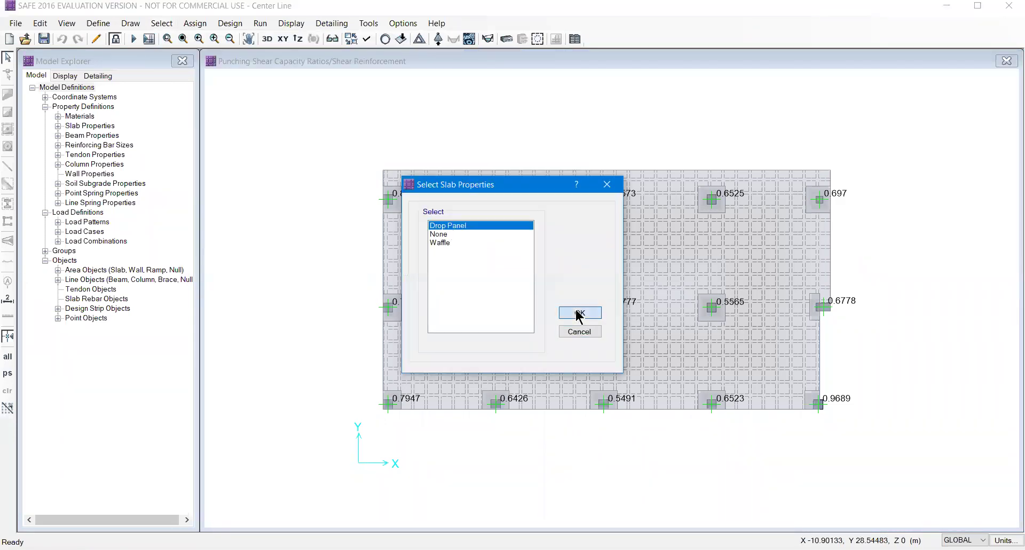
click(577, 313)
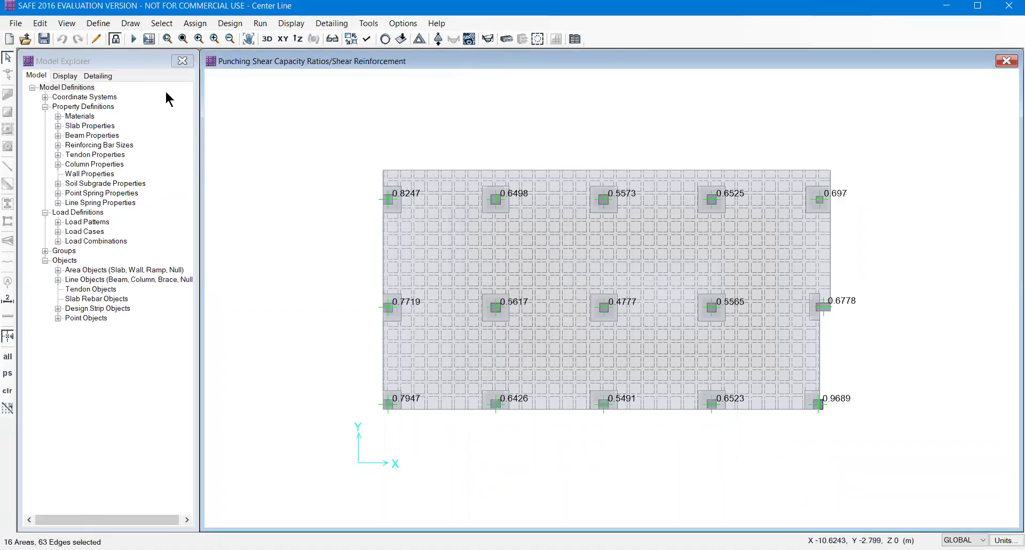
Unlock the model and change the slab material of the Drop Panel property.
click(115, 39)
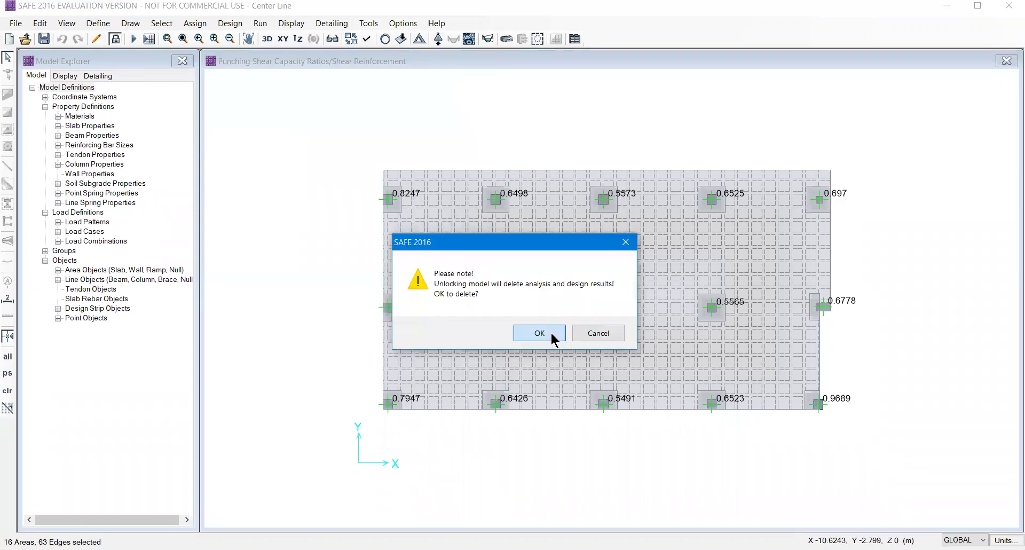
click(550, 330)
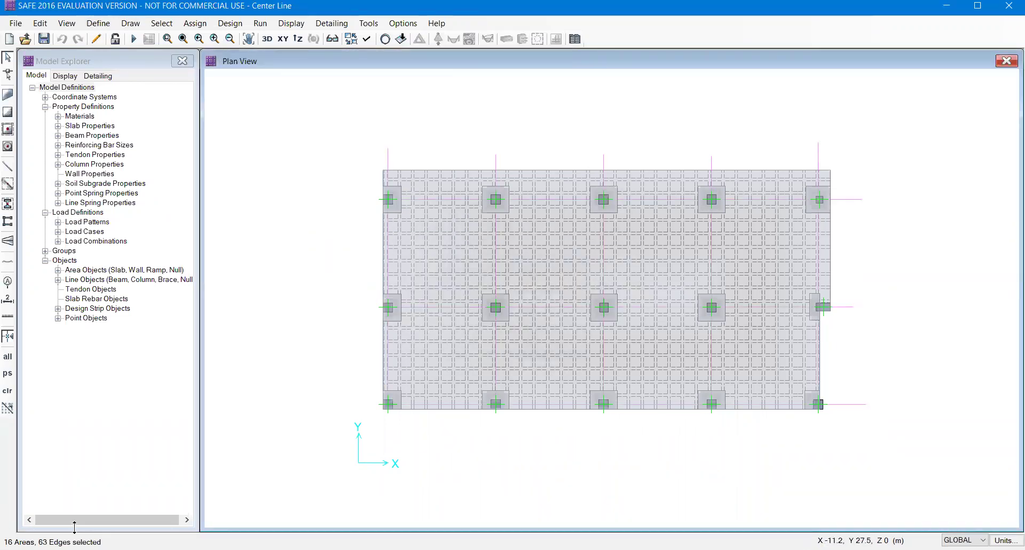
click(98, 25)
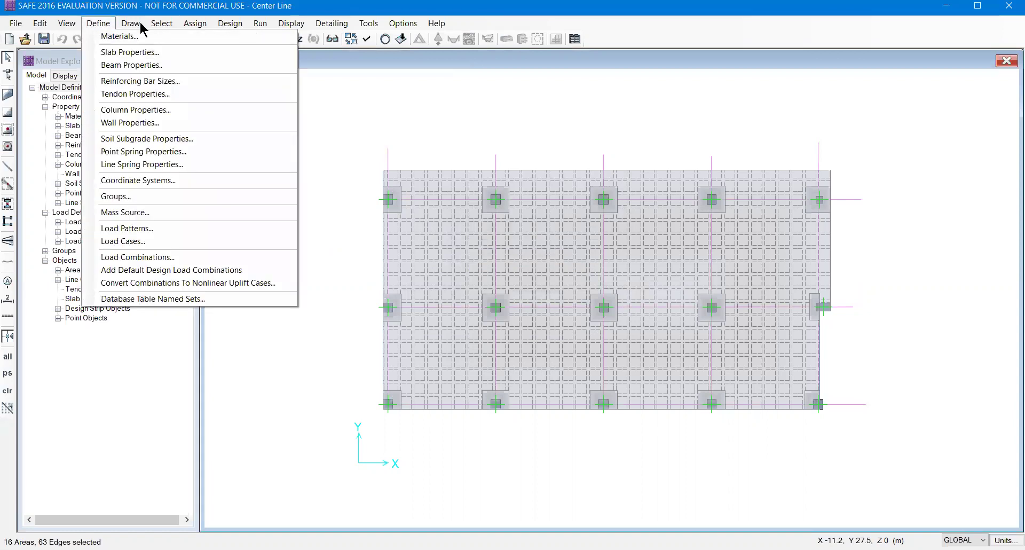
click(98, 23)
click(98, 24)
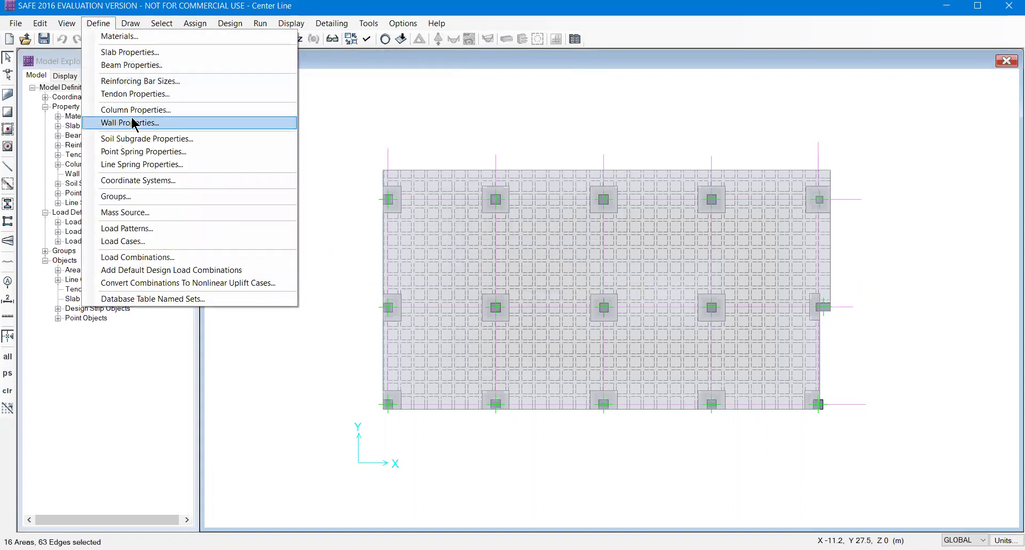
click(132, 52)
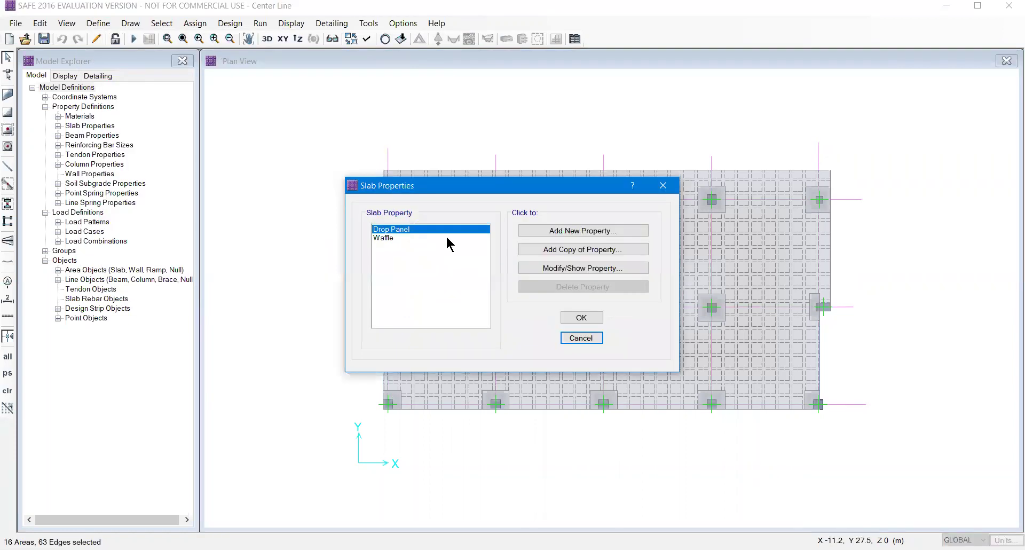
click(591, 266)
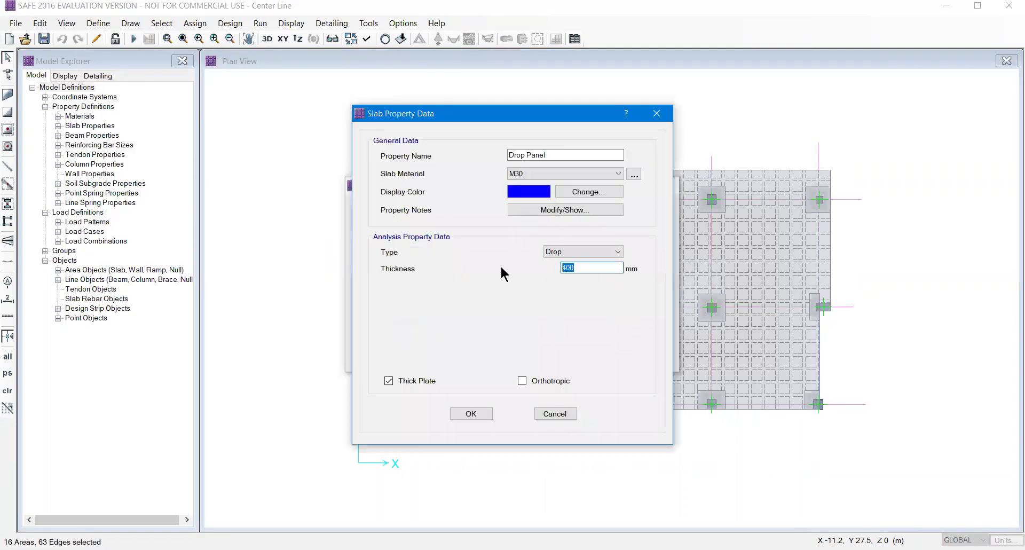
click(532, 173)
click(532, 217)
Run the analysis and design again with the modified Drop Panel property.
click(133, 39)
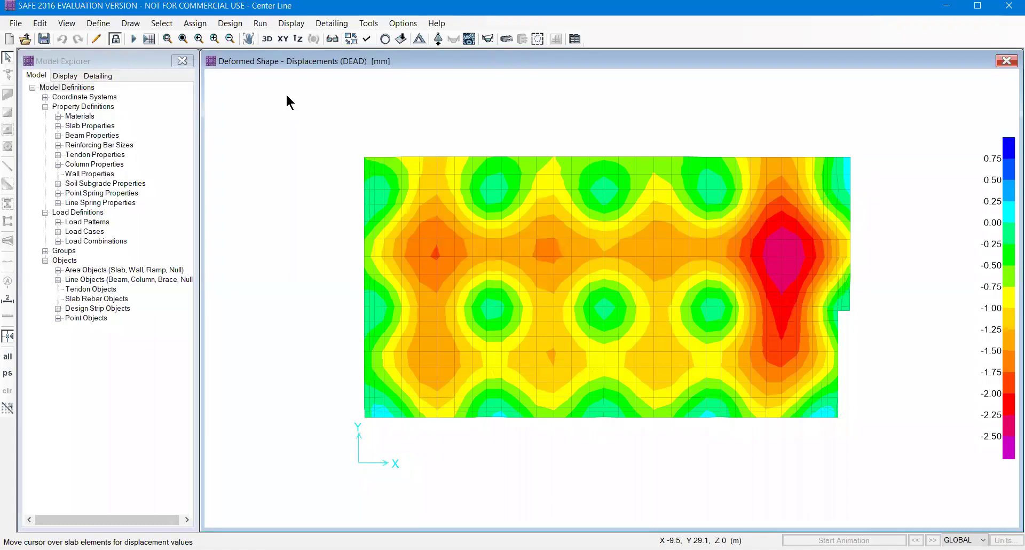
click(662, 168)
click(259, 24)
click(293, 57)
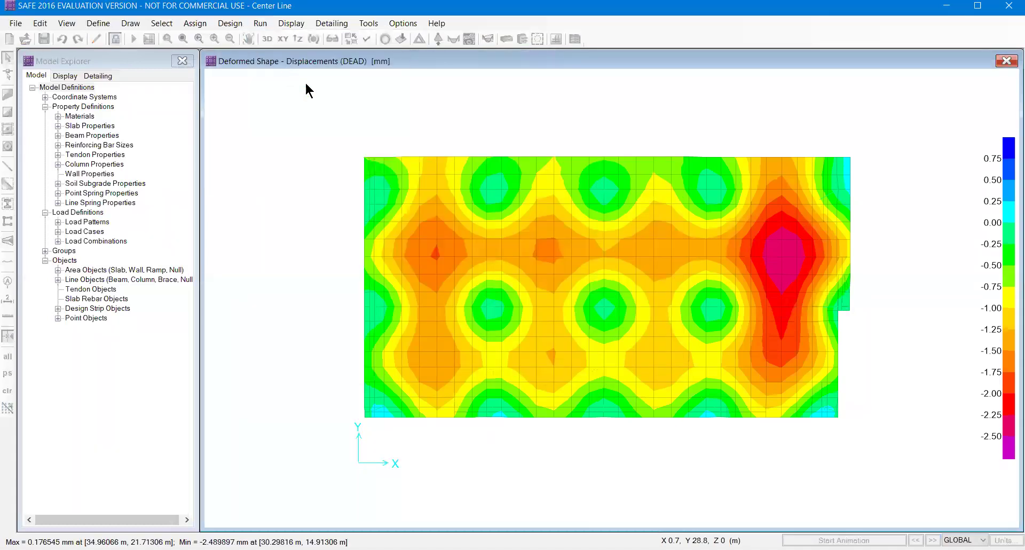
Display the punching shear capacity ratios on the slab plan for the rerun design.
click(283, 25)
click(281, 24)
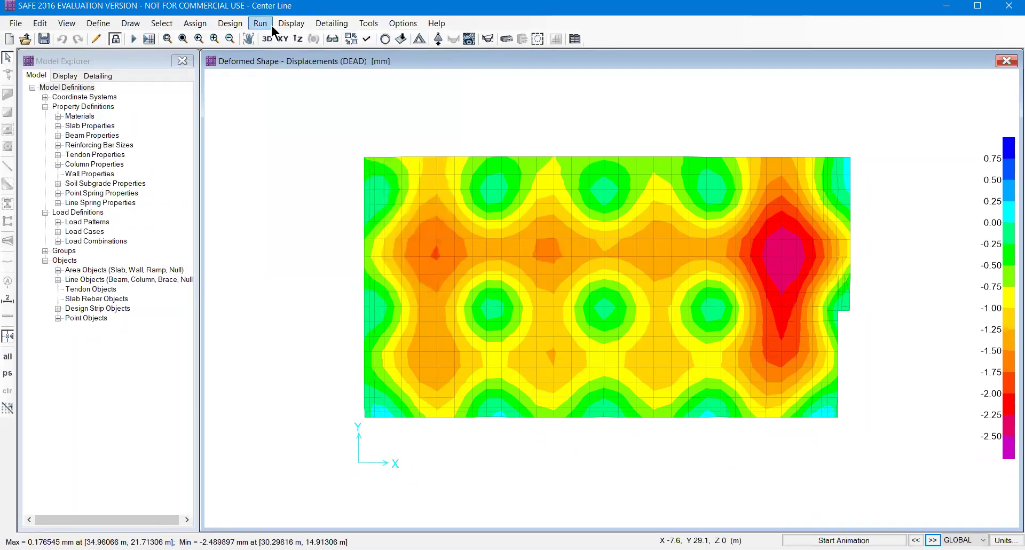
click(274, 25)
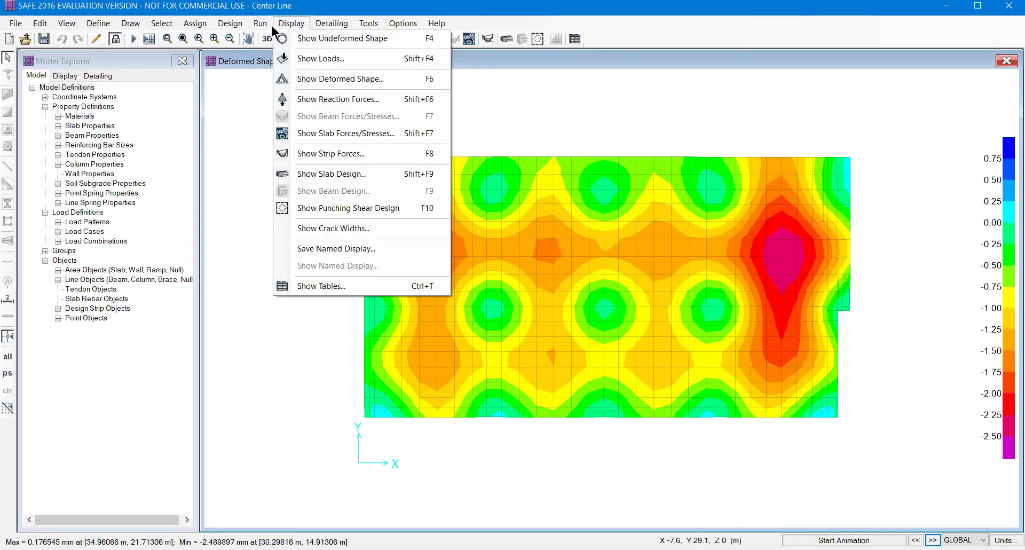
click(347, 207)
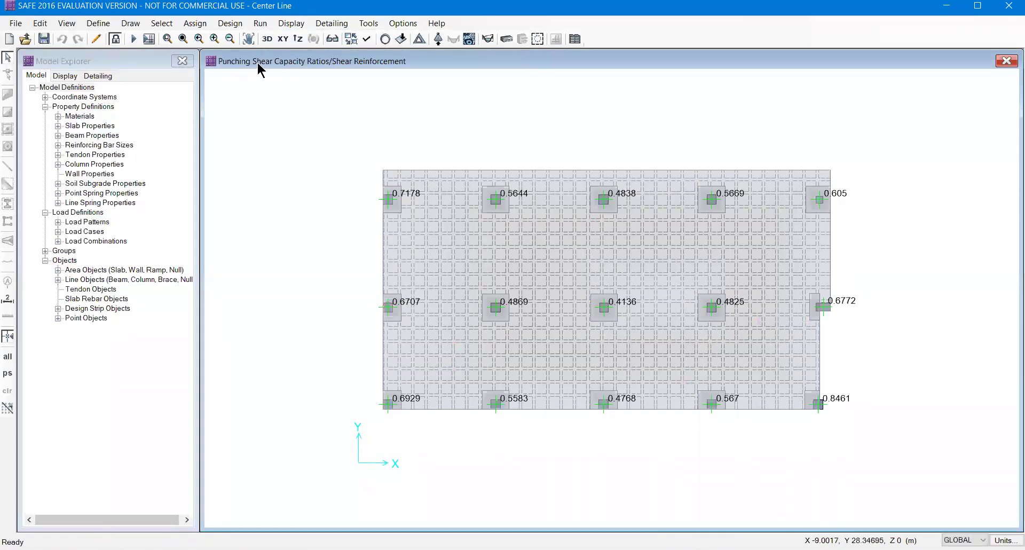
Check the Status column of the Concrete Slab Design flexural and shear table for shear failures, and close the table.
click(288, 25)
click(304, 288)
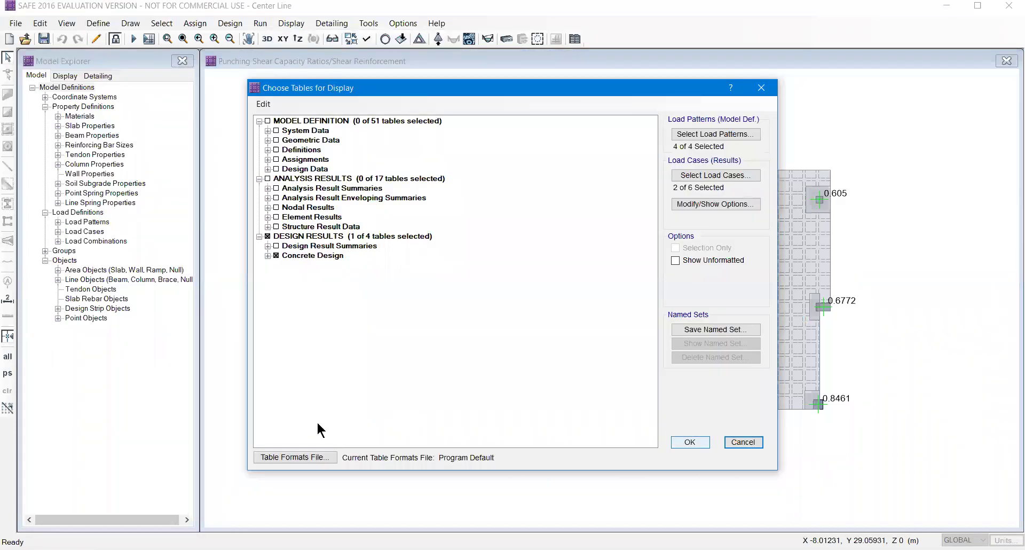
drag(359, 423, 630, 424)
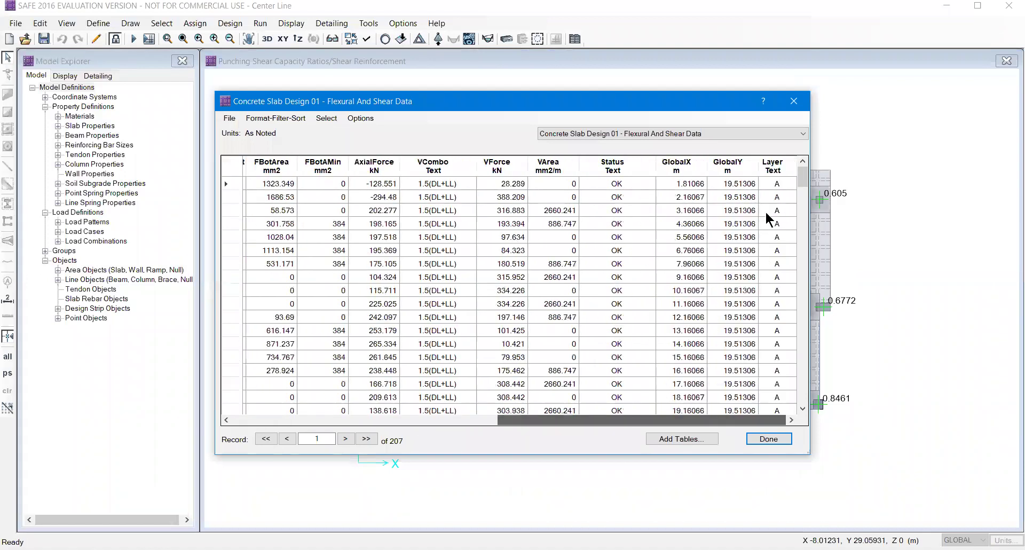
drag(801, 177, 802, 245)
click(614, 317)
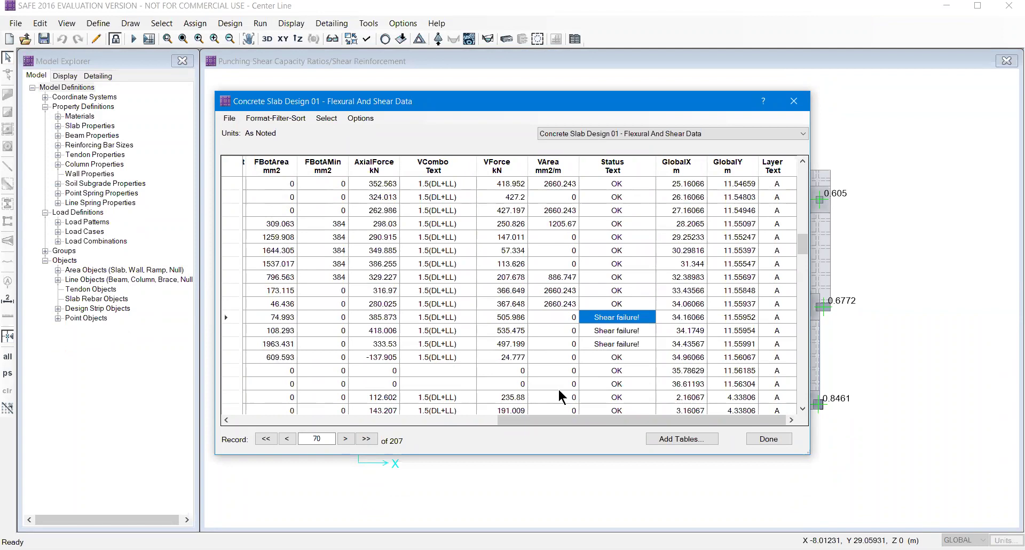
drag(560, 102, 414, 84)
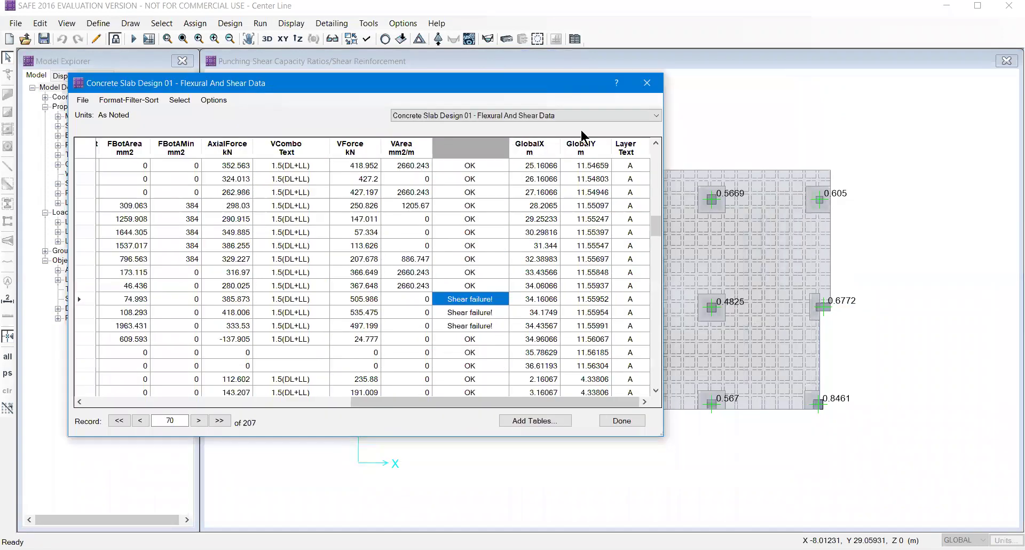
click(648, 85)
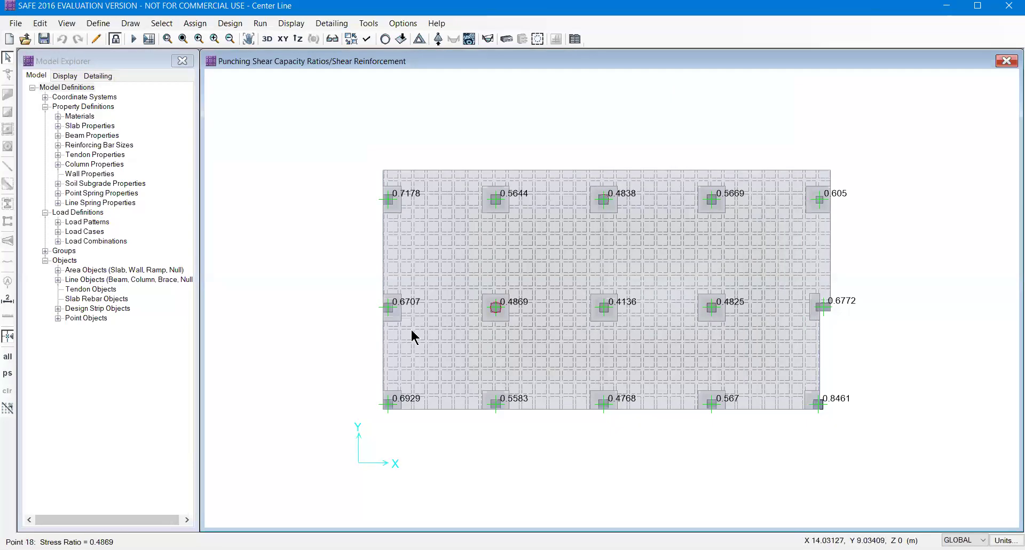
Unlock the model and set the slab material of the Waffle property to M40.
click(113, 39)
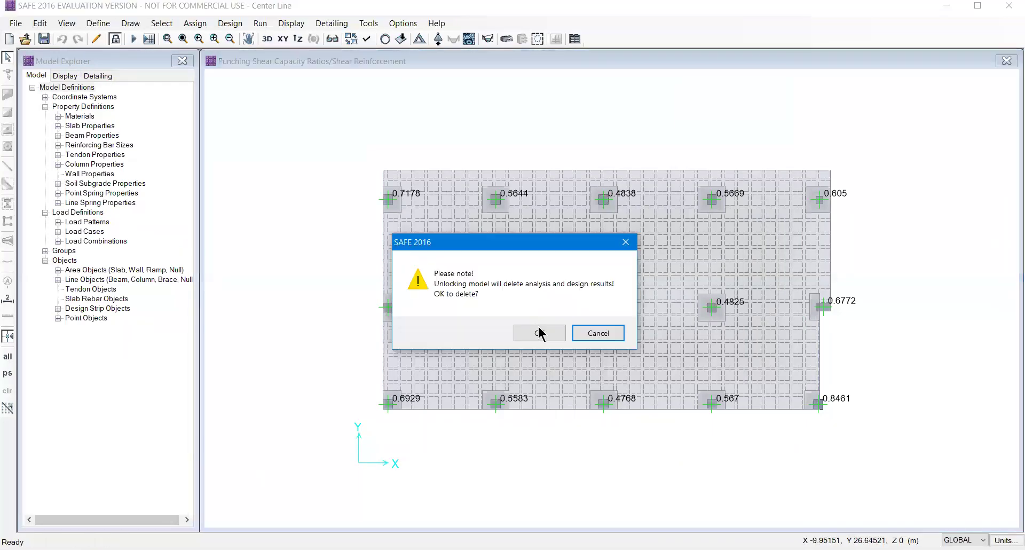
click(538, 332)
click(98, 23)
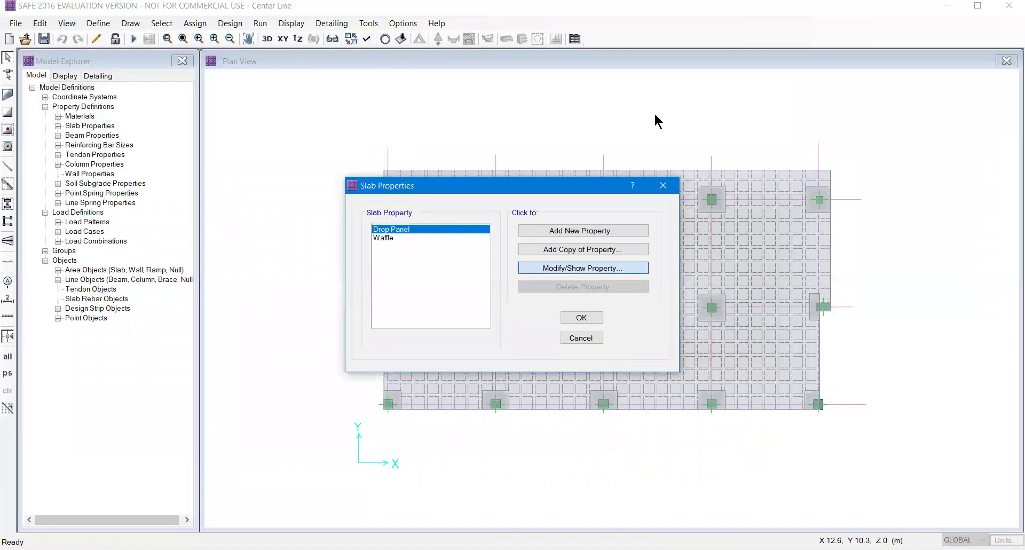
click(376, 238)
click(584, 268)
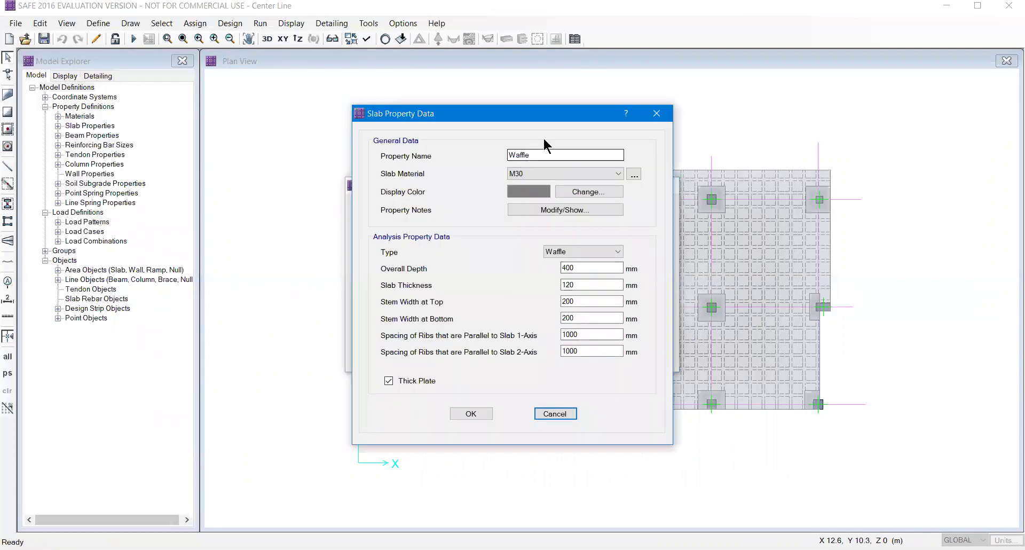
click(536, 172)
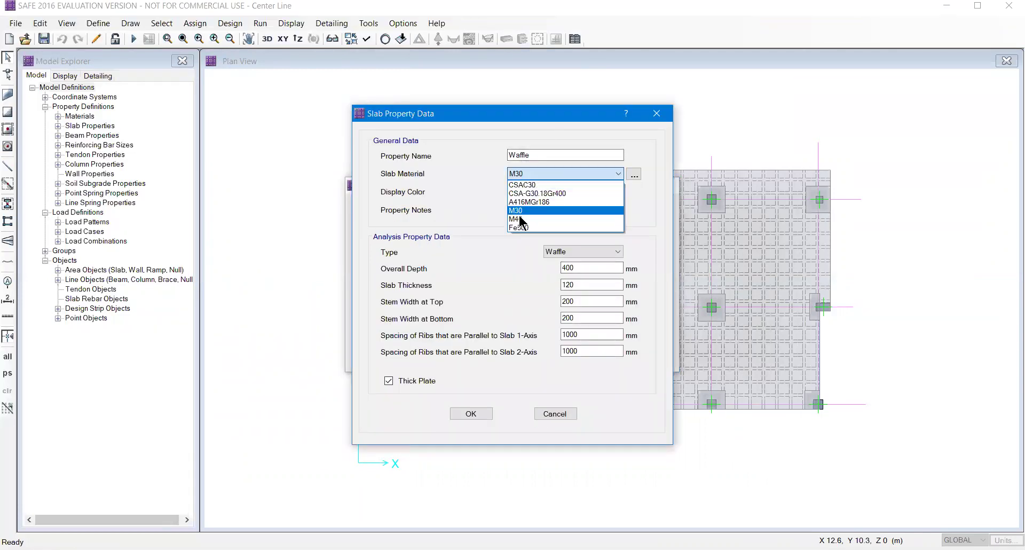
click(515, 219)
click(469, 415)
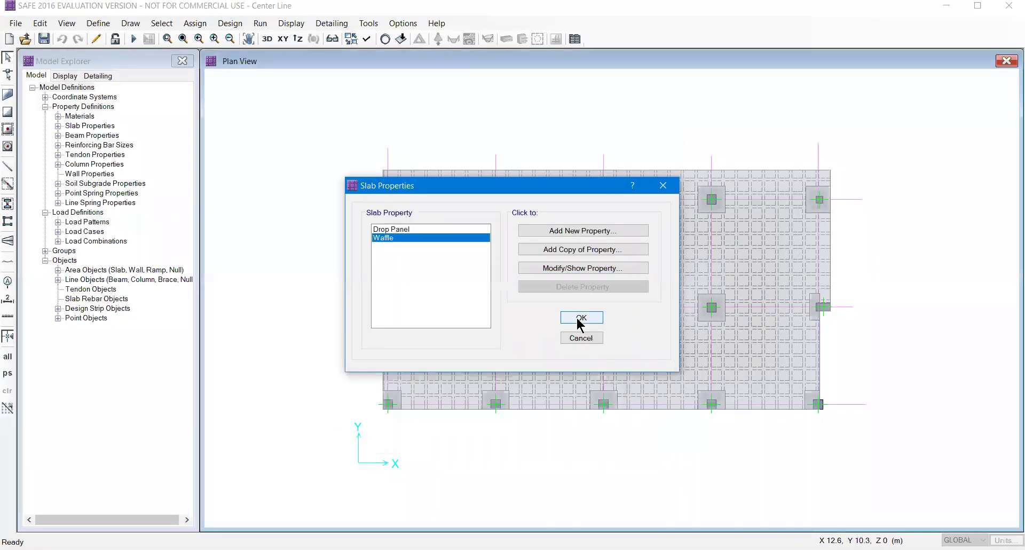
click(580, 320)
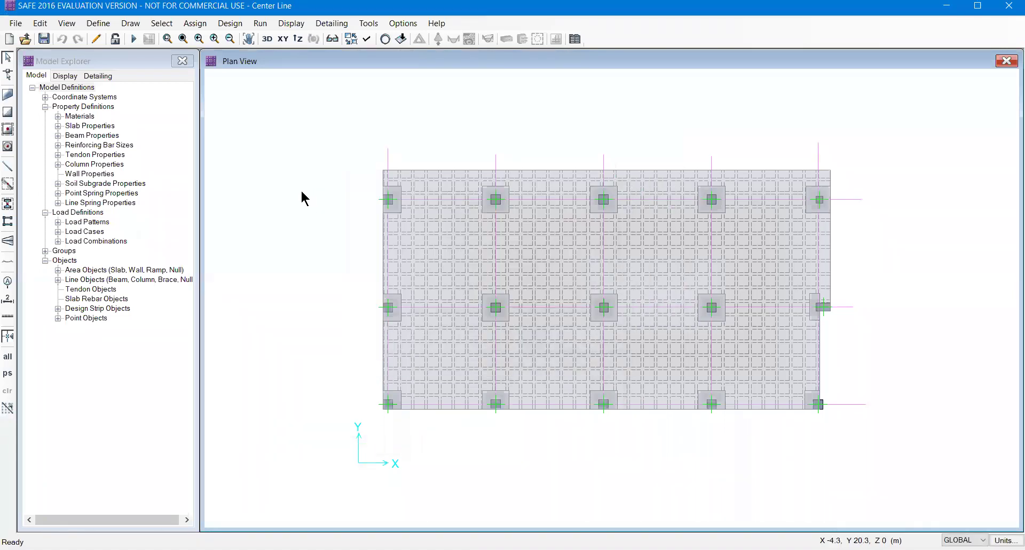
Rerun the analysis and design with the modified Waffle property and display the punching shear design.
click(133, 39)
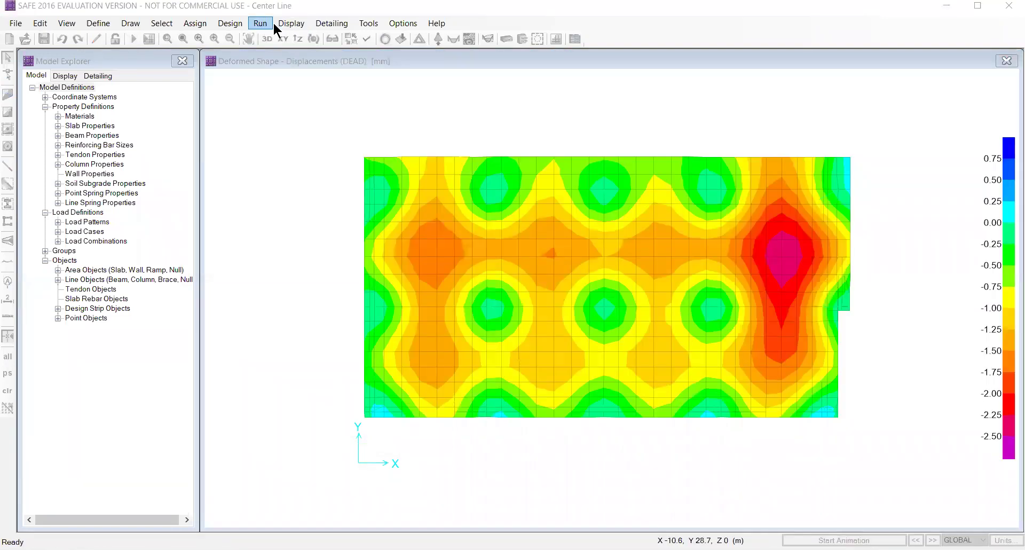
click(268, 25)
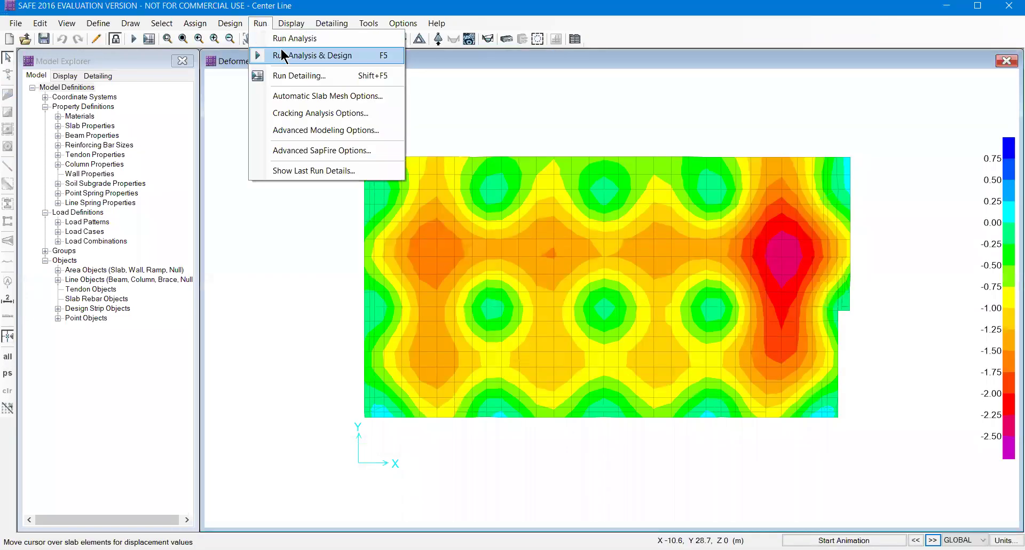
click(281, 53)
click(291, 23)
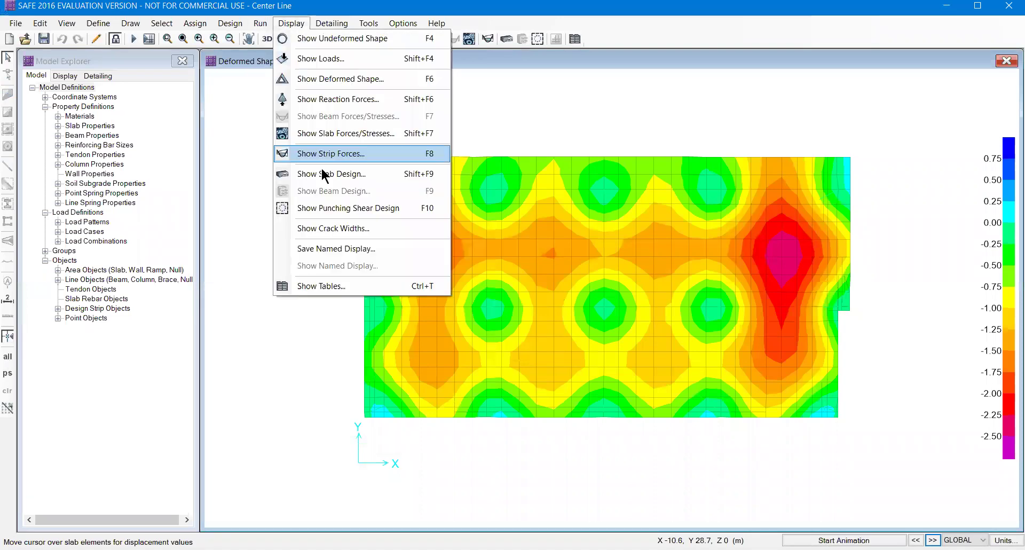
click(326, 208)
Examine the Status column and coordinates in the slab flexural and shear data for shear failures, and close the table.
click(291, 23)
click(305, 286)
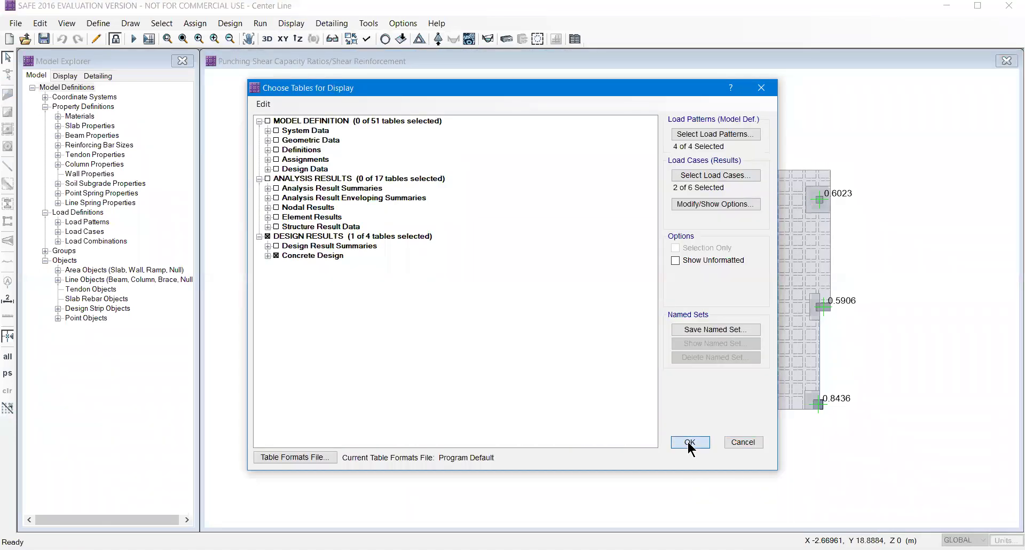
drag(421, 420, 704, 419)
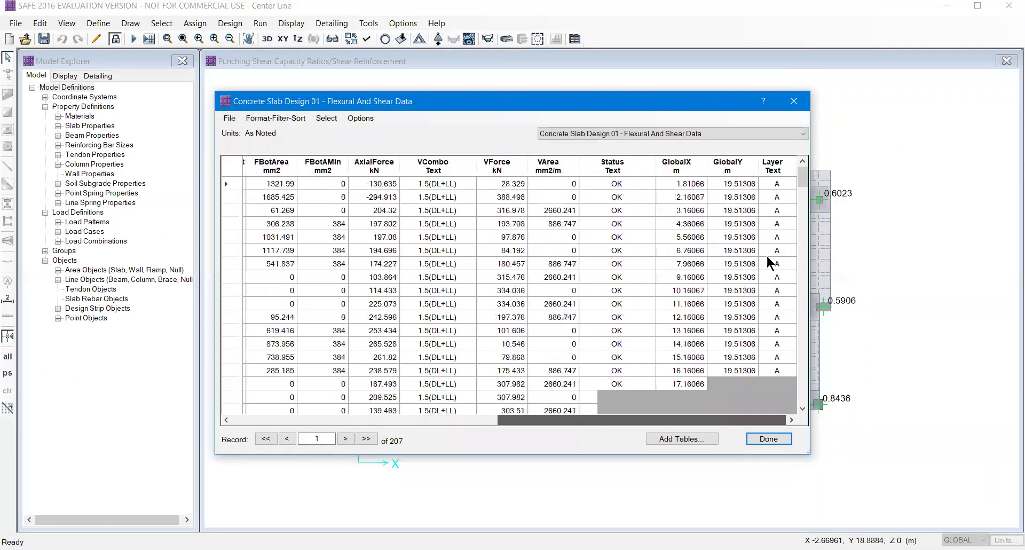
drag(803, 189, 800, 244)
click(617, 343)
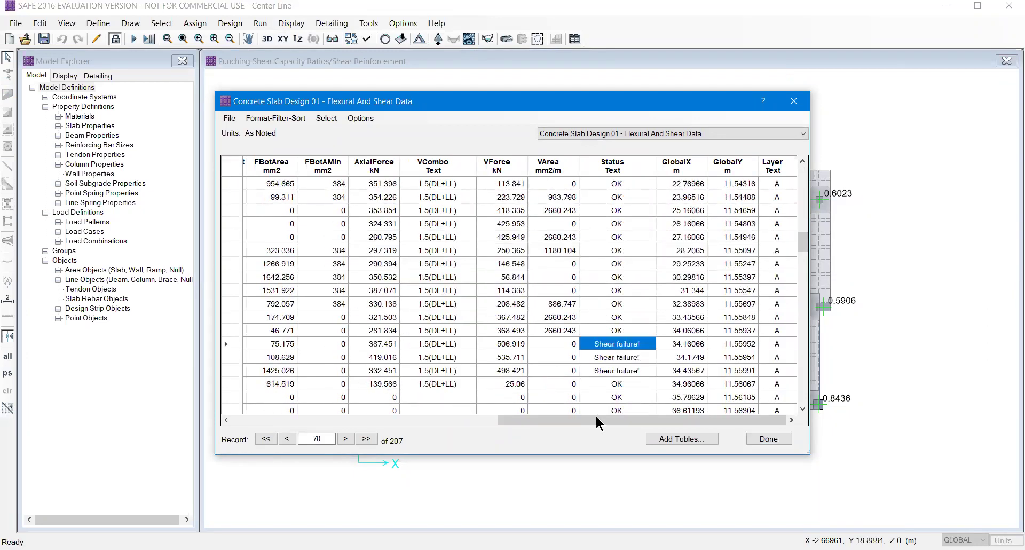
drag(585, 417, 243, 429)
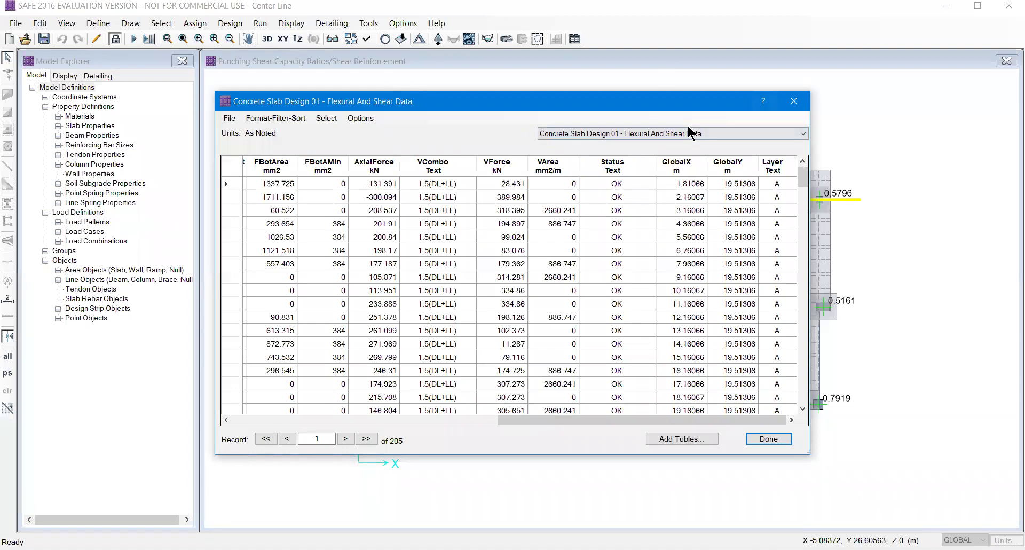
key(Escape)
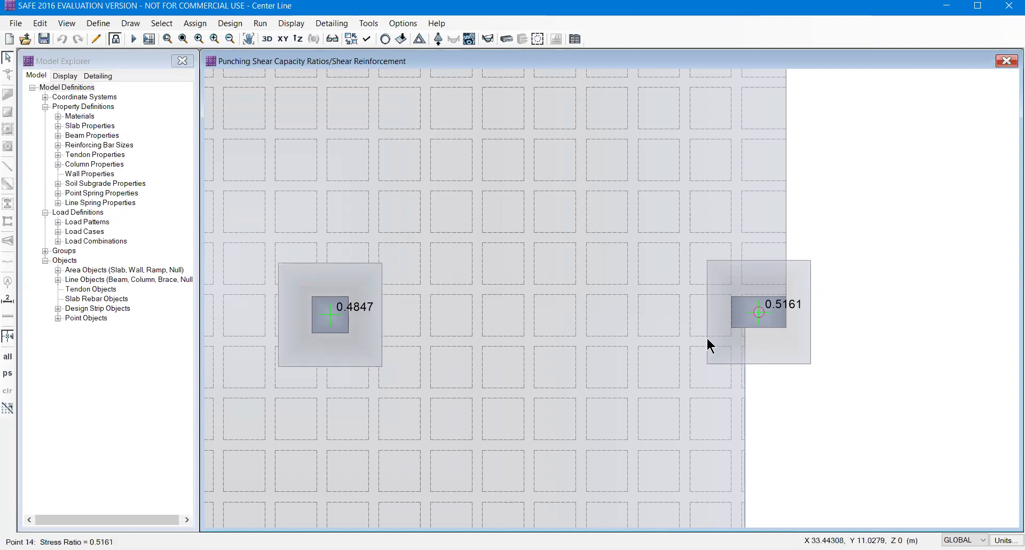
Display the punching shear ratios for the whole slab, including the enlarged drop panel at the stepped edge.
scroll(721, 336, down, 1)
scroll(732, 336, down, 1)
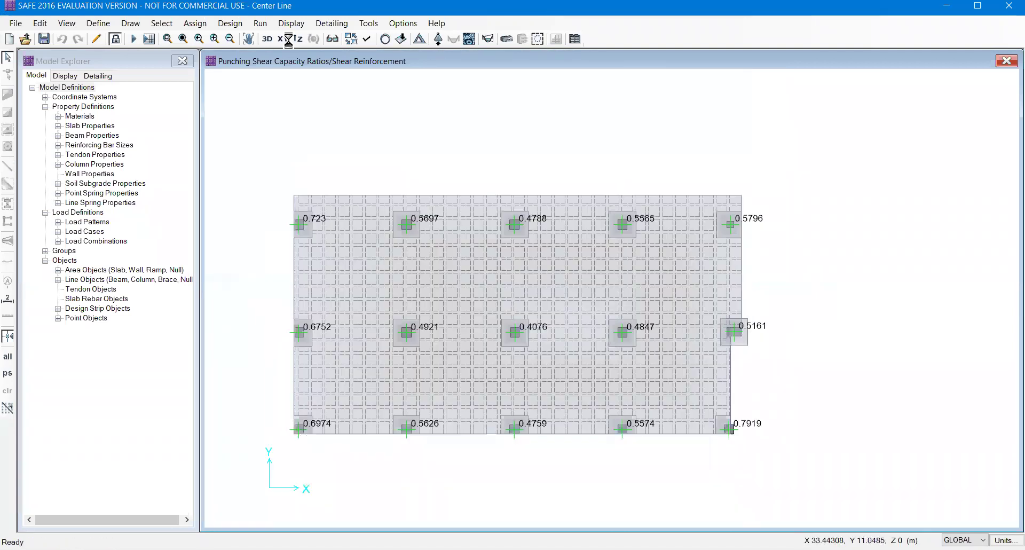
click(291, 23)
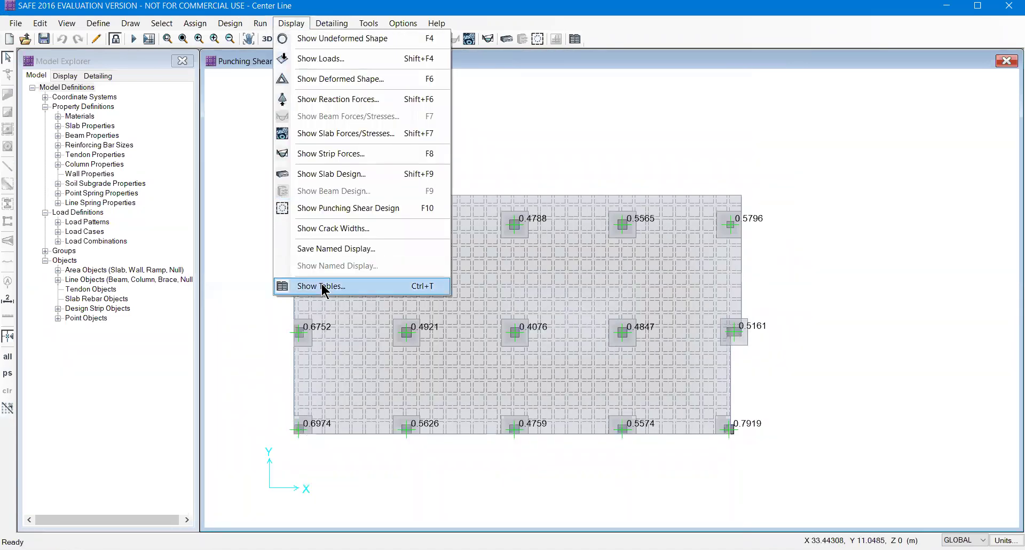
click(336, 208)
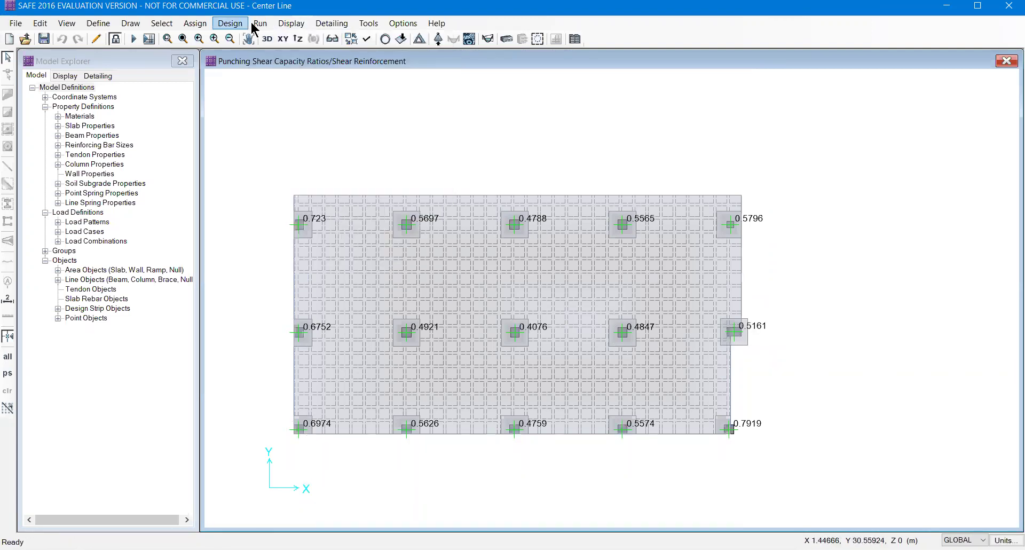
click(230, 23)
click(291, 24)
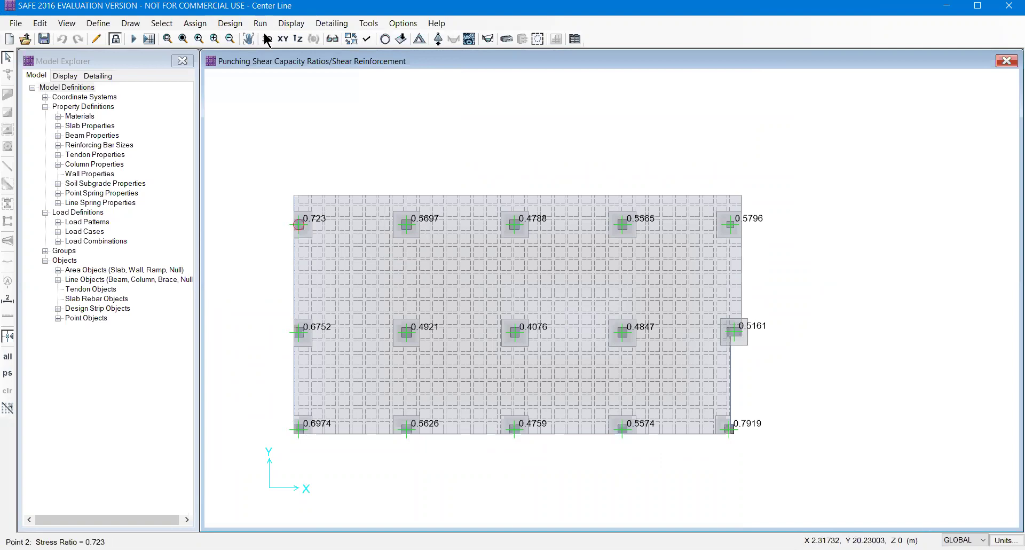
Review the Status column of the flexural and shear design table through the last record, and close the table.
click(291, 23)
click(308, 297)
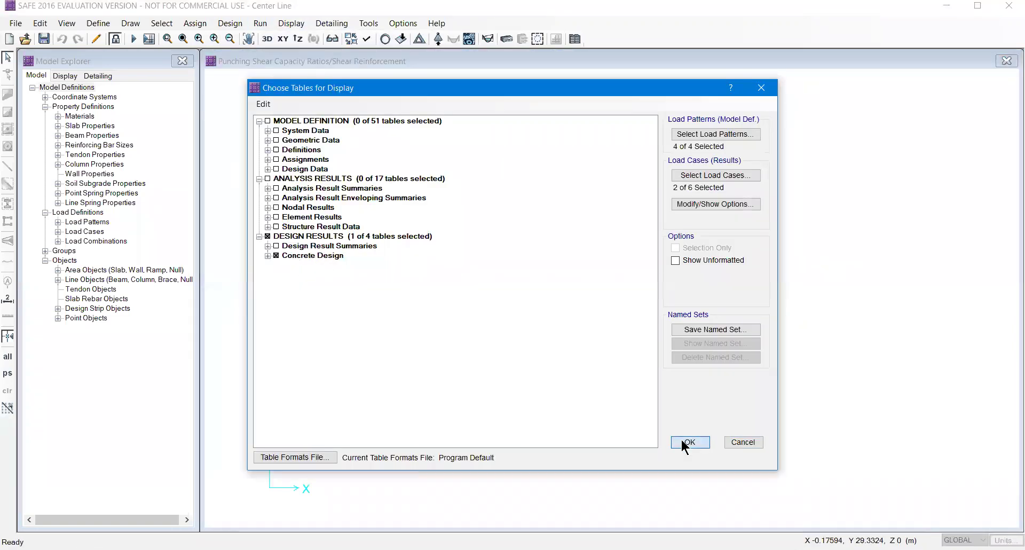
click(686, 442)
drag(280, 419, 713, 327)
drag(804, 184, 795, 403)
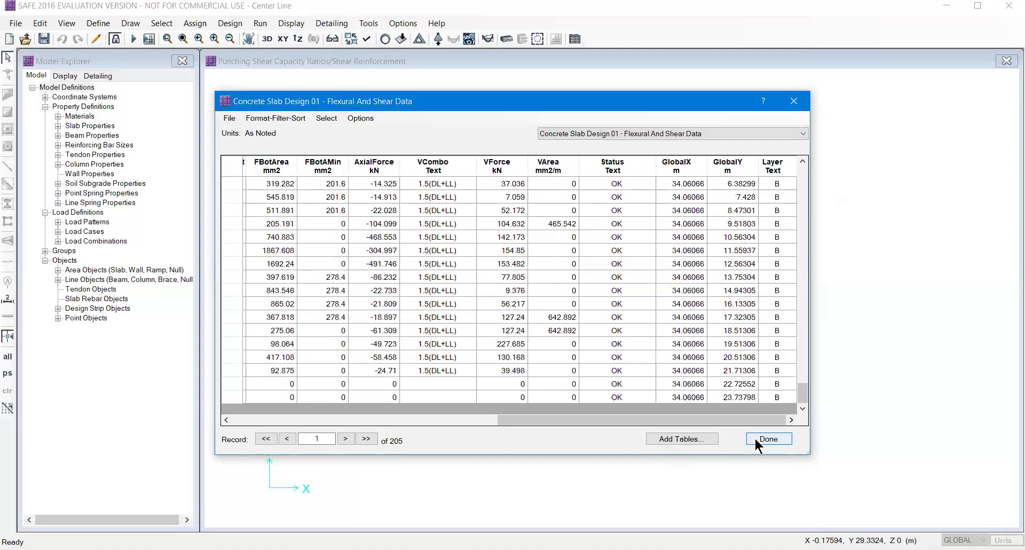
key(Return)
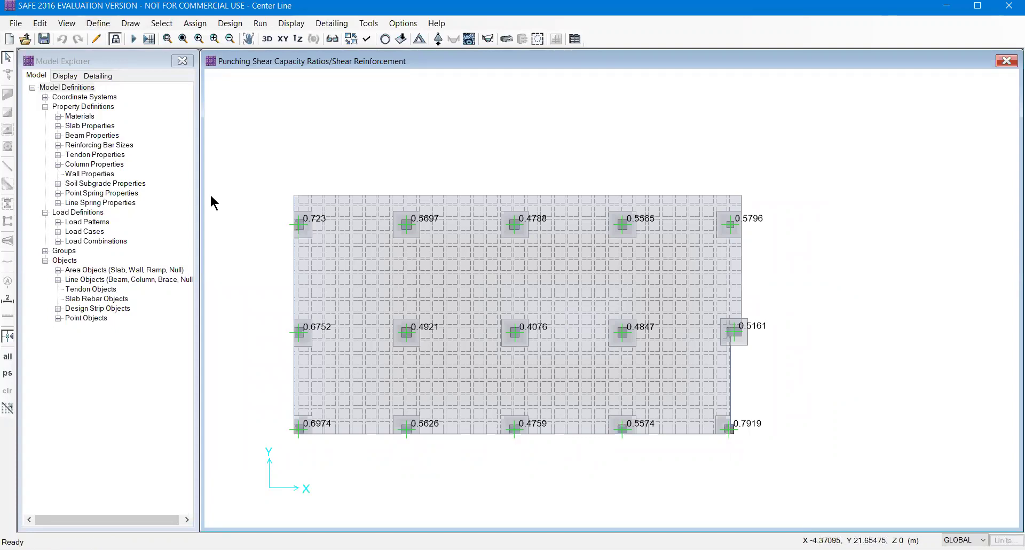
Review the Waffle slab property's material, depth, stem widths and rib spacing, and close the slab property definitions unchanged.
middle_drag(438, 256, 458, 234)
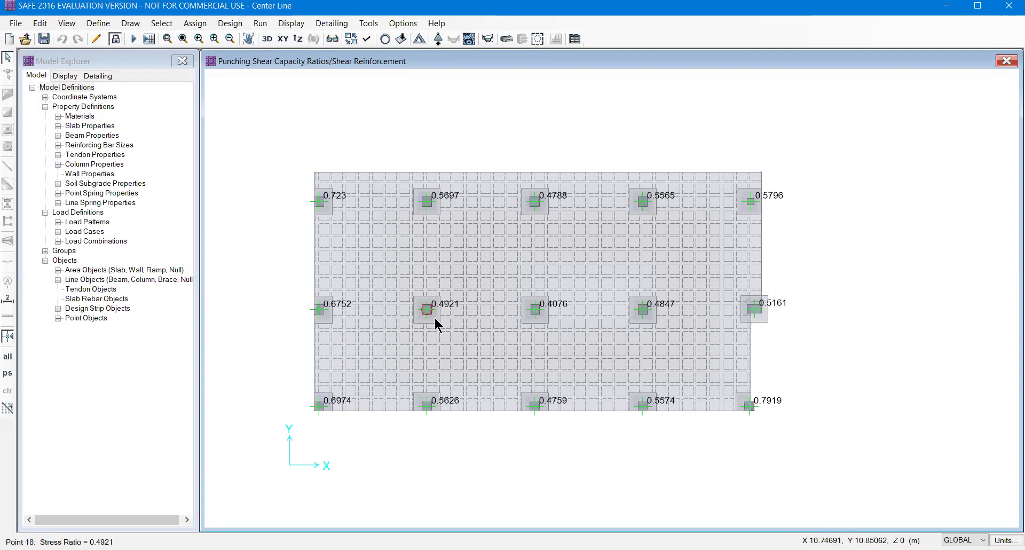
click(98, 23)
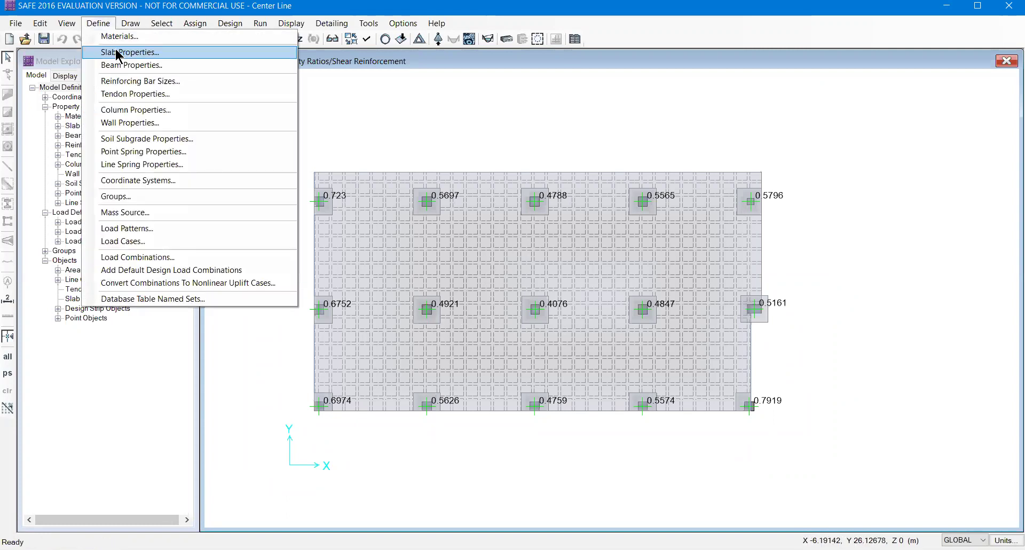
click(118, 52)
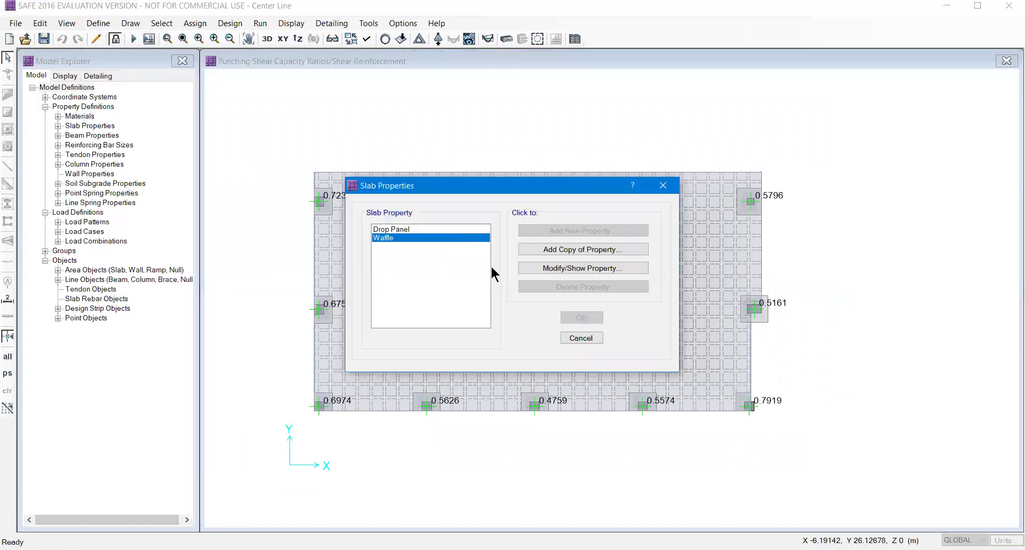
click(566, 270)
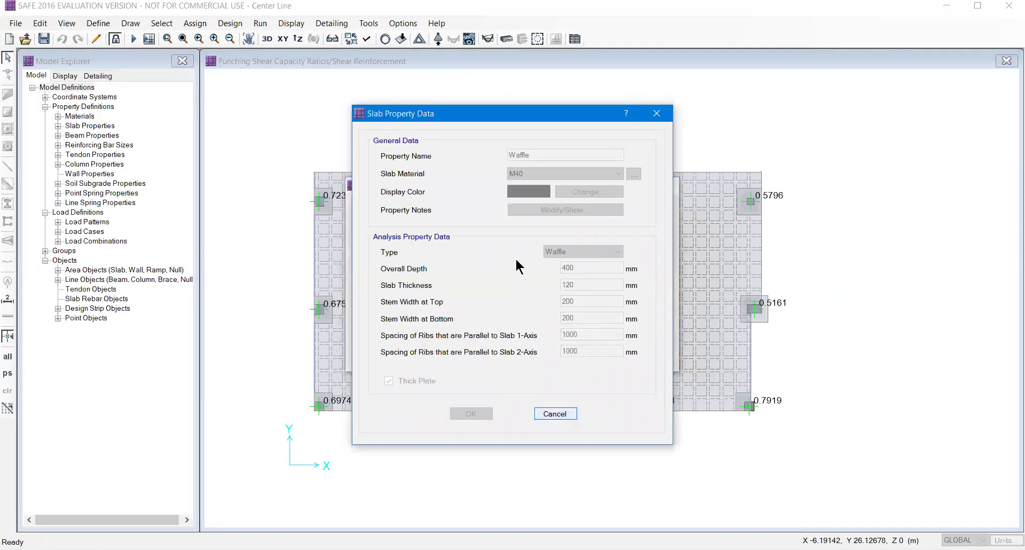
key(Escape)
click(572, 338)
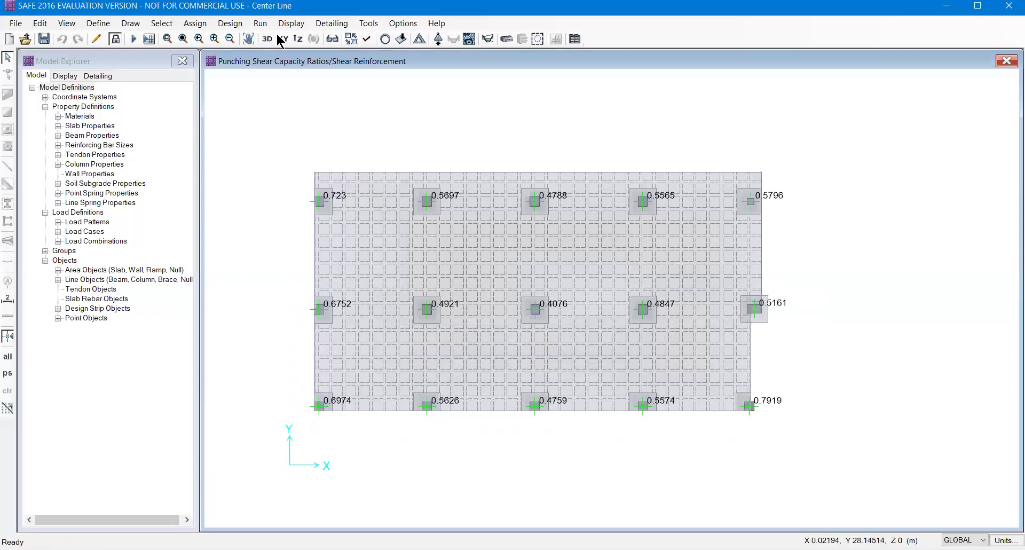
click(330, 24)
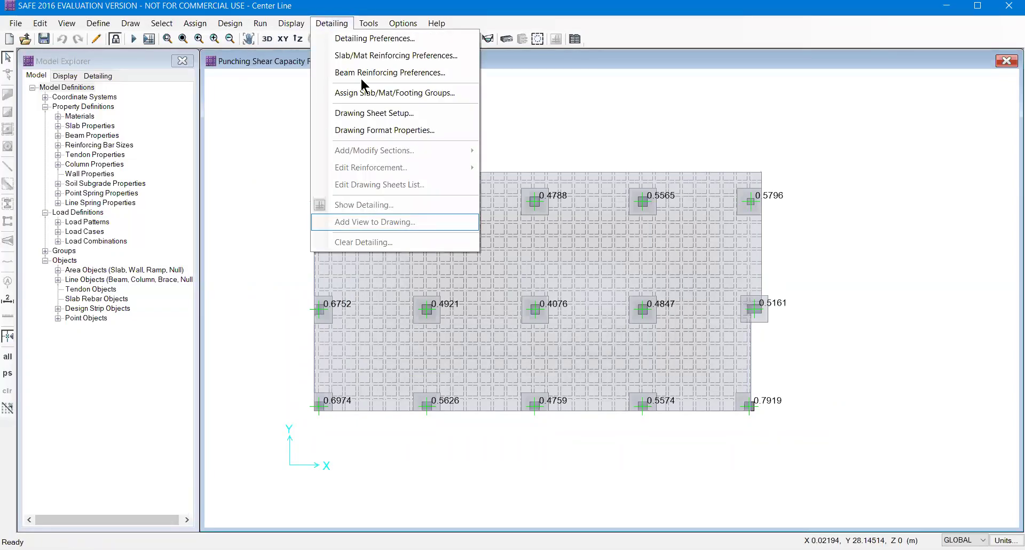
mouse_move(230, 24)
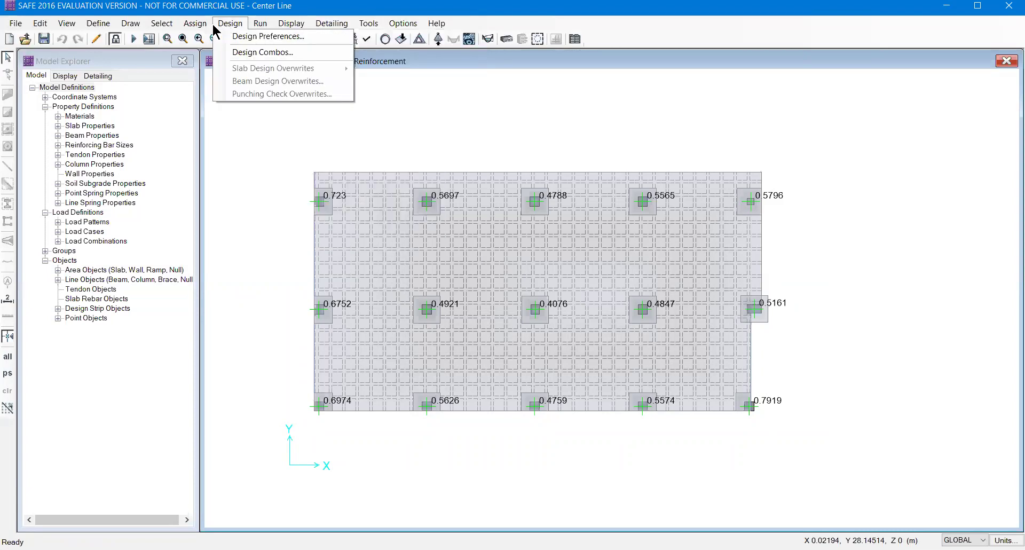
click(298, 83)
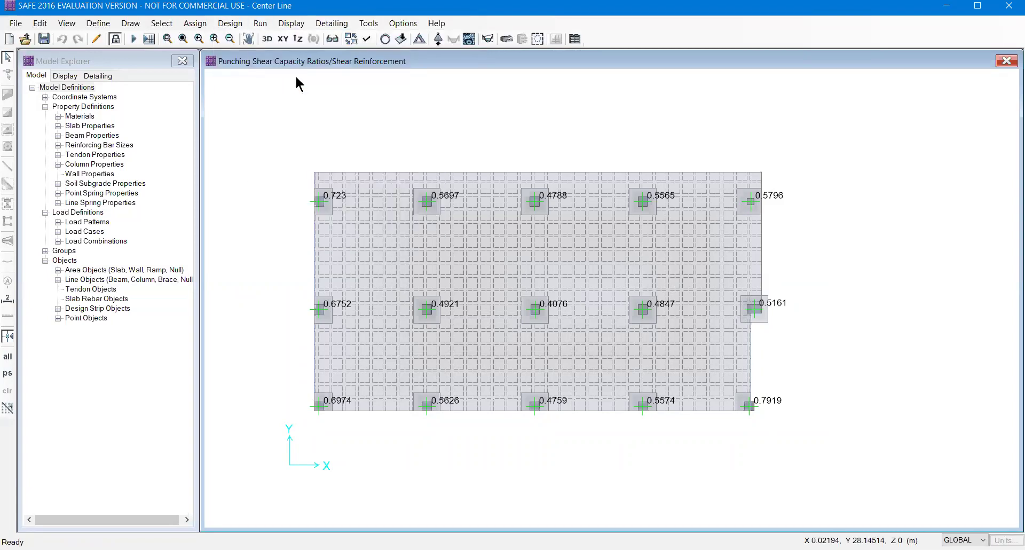
Display the strip-based enveloping flexural reinforcement for layers A and B with minimum reinforcing imposed, and close the slab design settings.
click(290, 26)
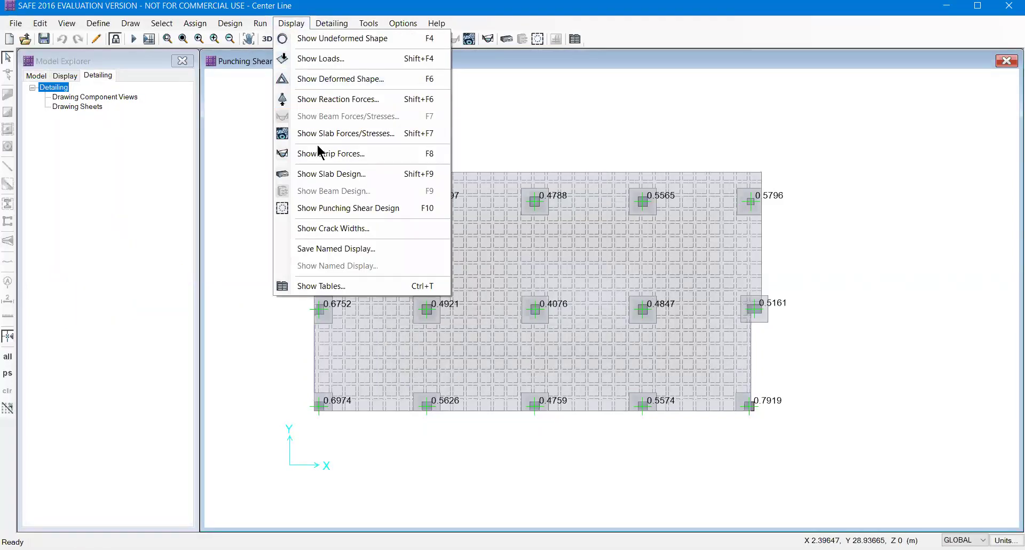
click(323, 176)
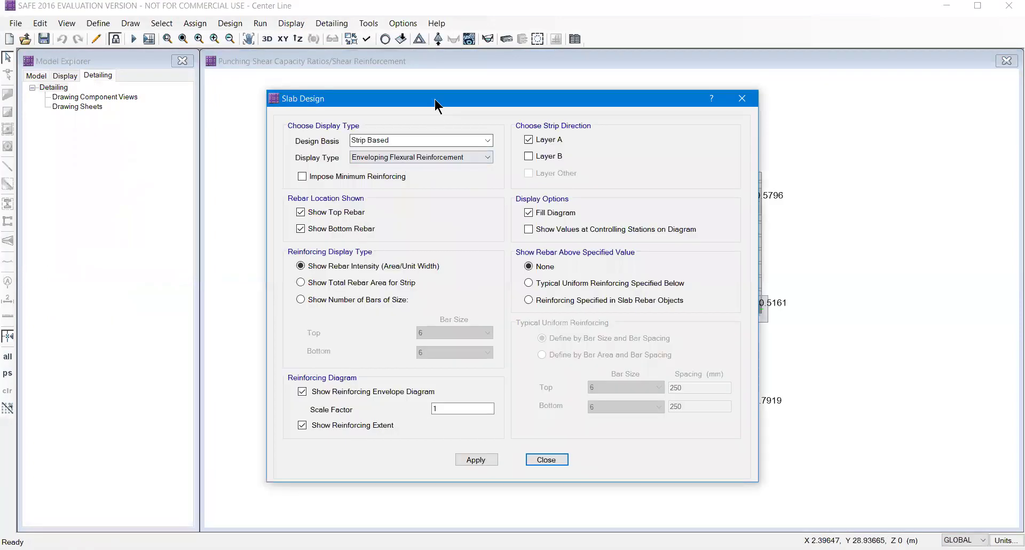
drag(434, 98, 182, 81)
click(756, 256)
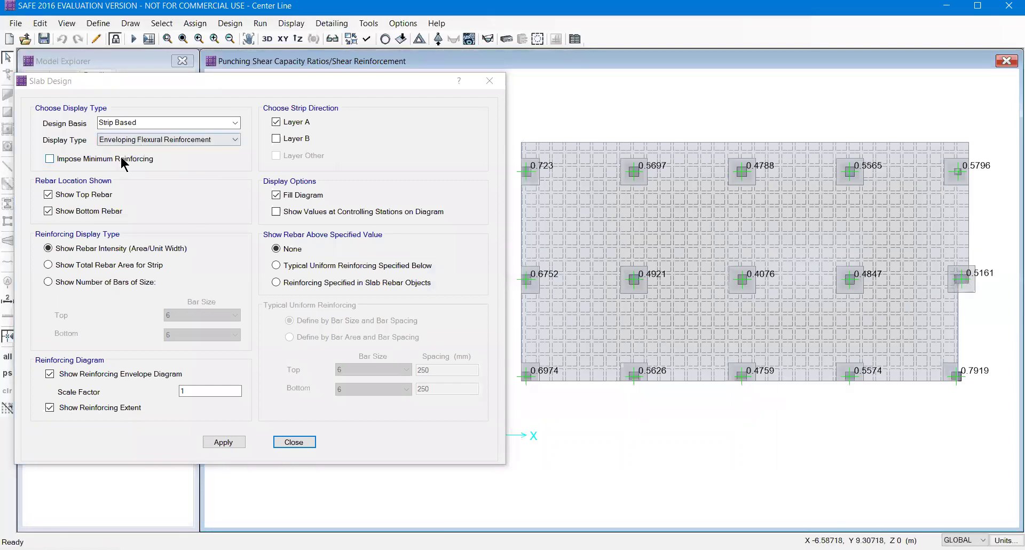
click(50, 158)
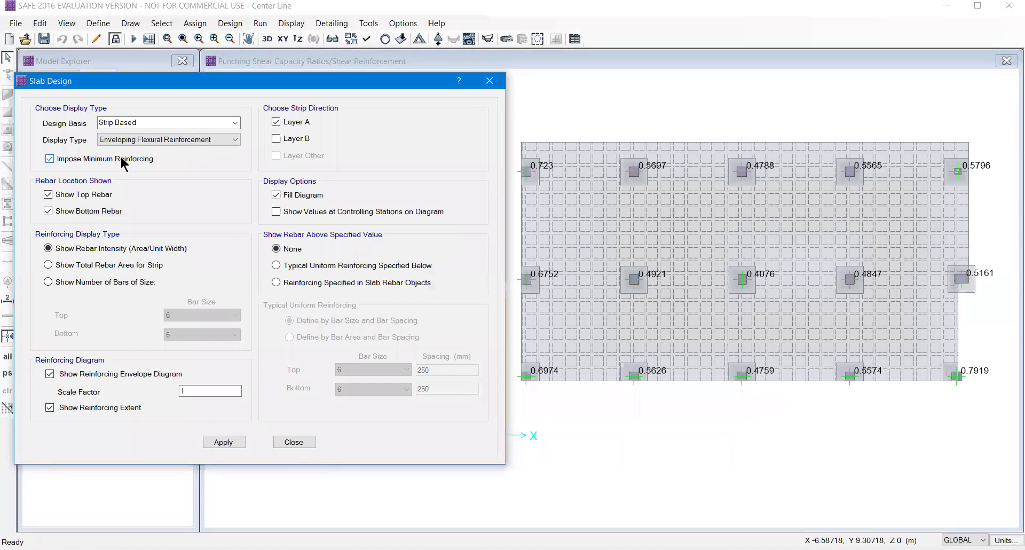
click(291, 140)
click(226, 441)
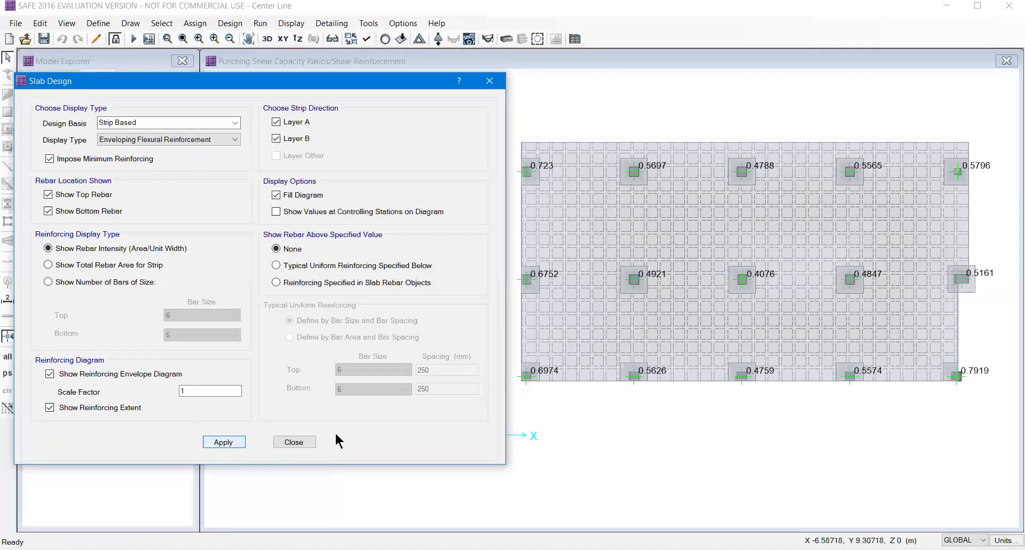
mouse_move(566, 168)
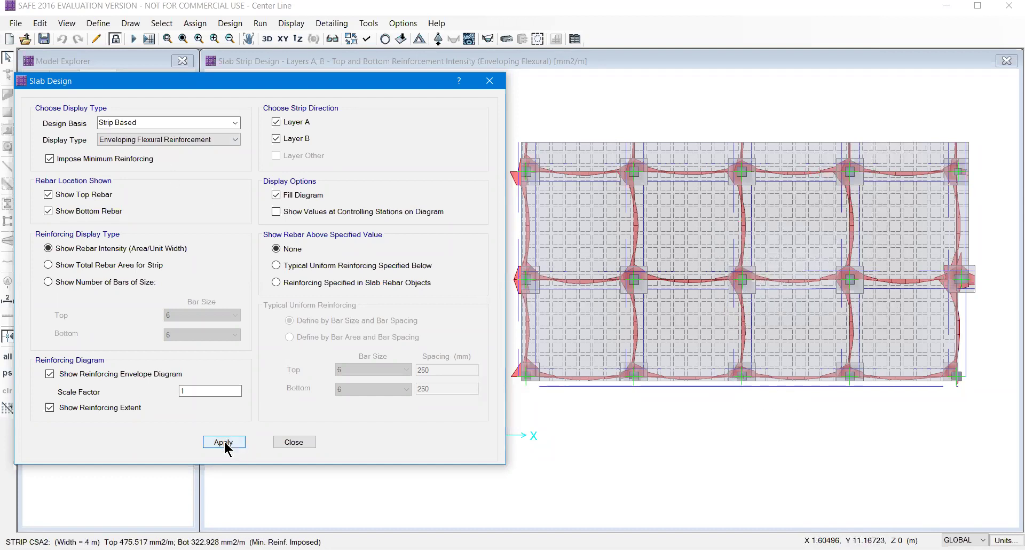
click(294, 442)
Display the strip moment diagrams for the DL+LL load combination in both layers A and B.
click(294, 24)
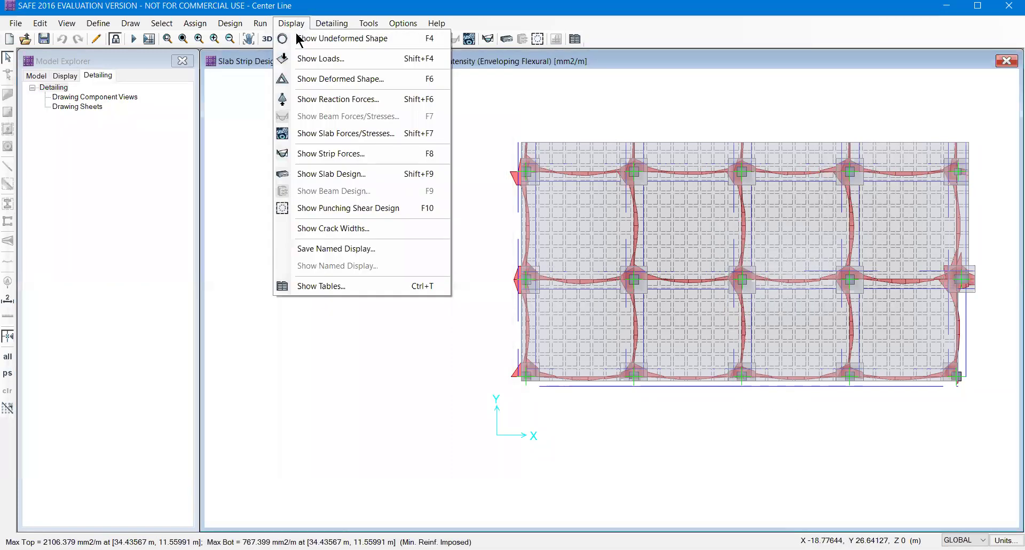
click(321, 156)
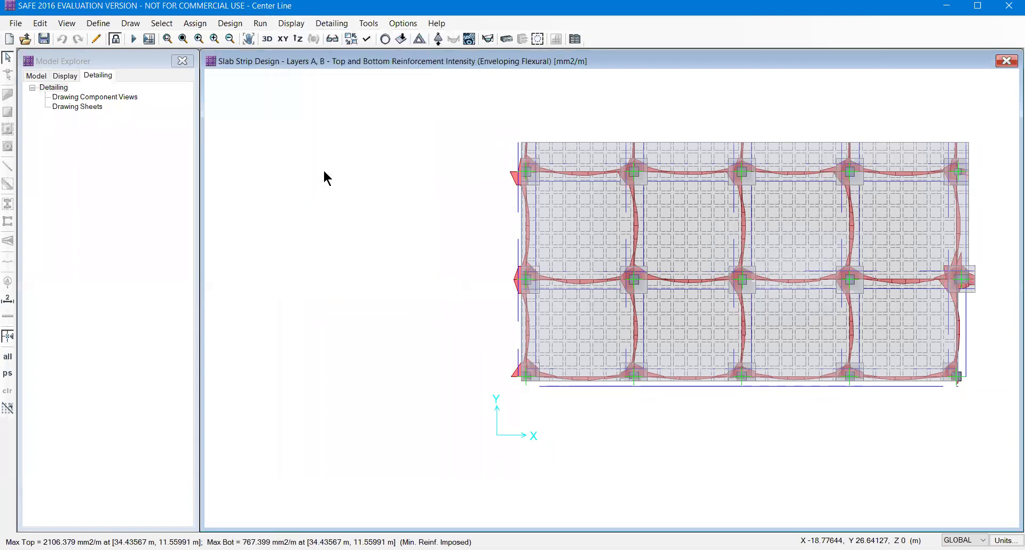
drag(467, 101, 194, 74)
click(165, 135)
click(240, 134)
click(232, 148)
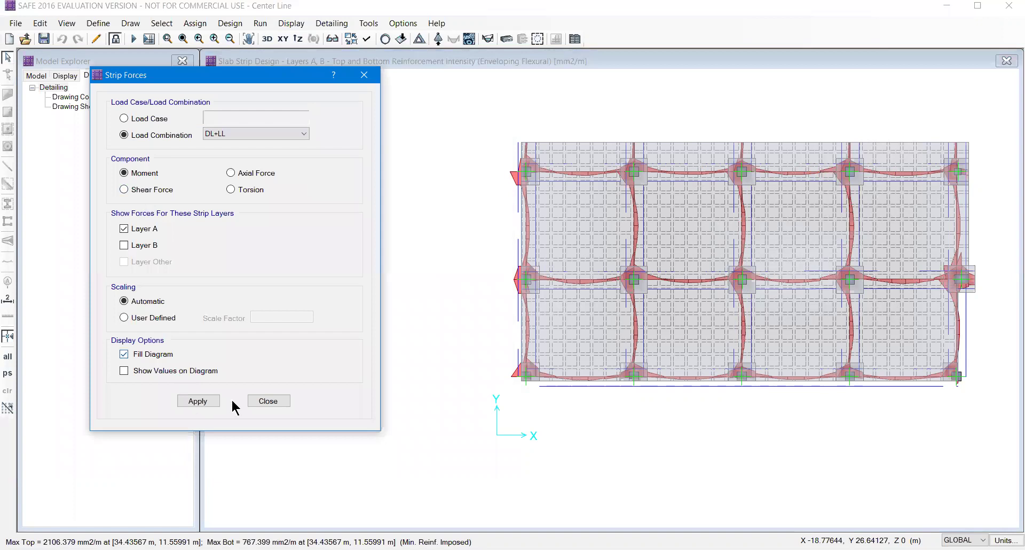
click(198, 404)
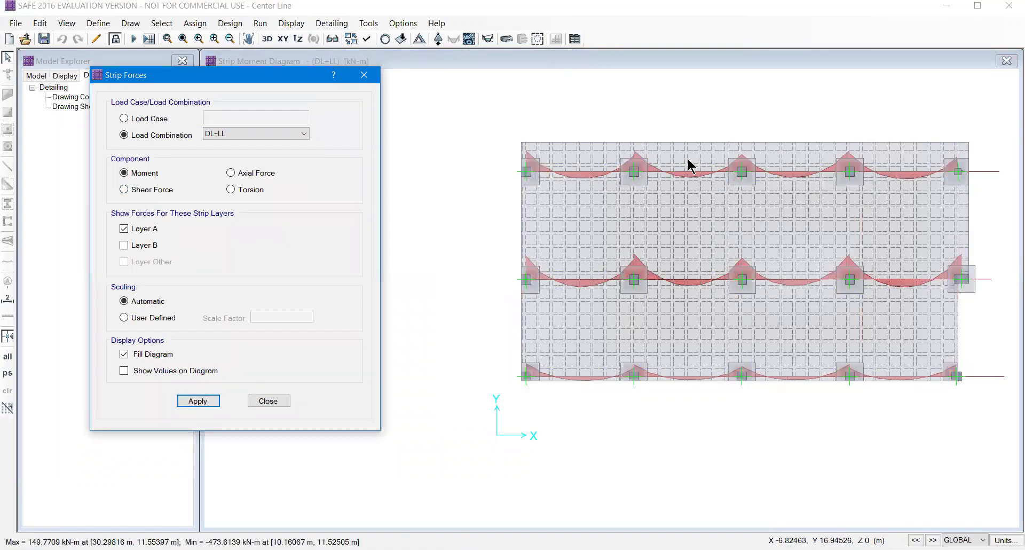
click(151, 246)
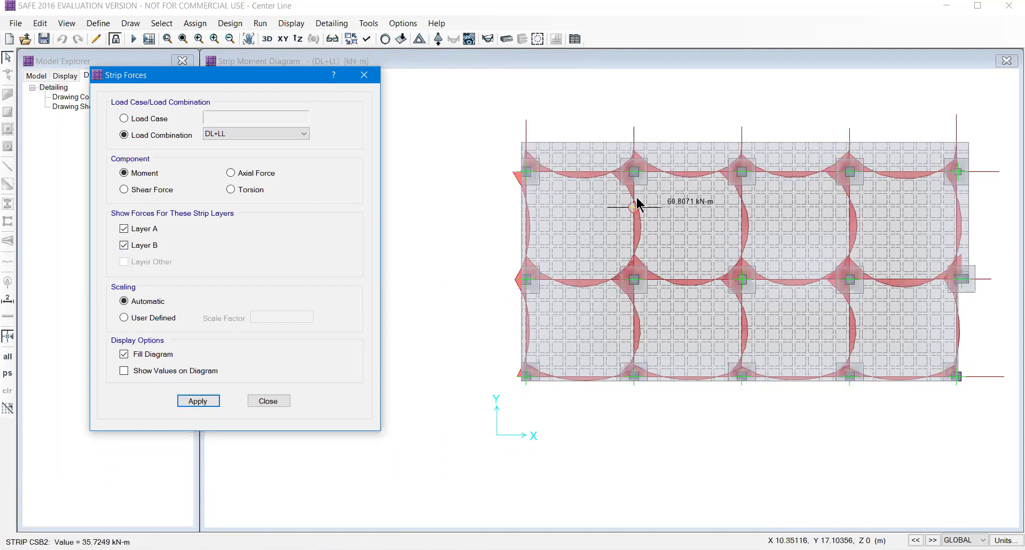
Inspect the design data of the layer B column strip along the second column line, and close its information.
scroll(634, 172, up, 2)
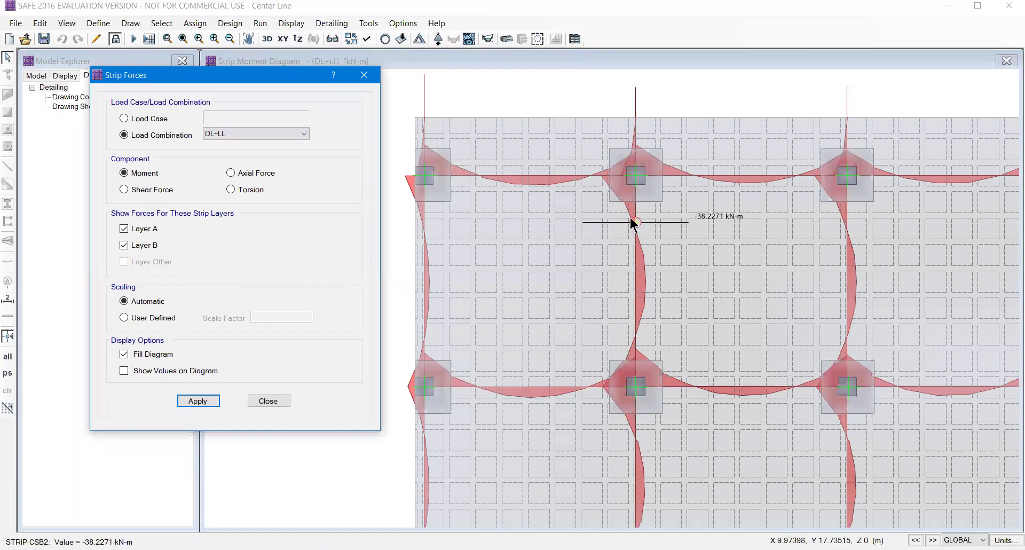
right_click(637, 215)
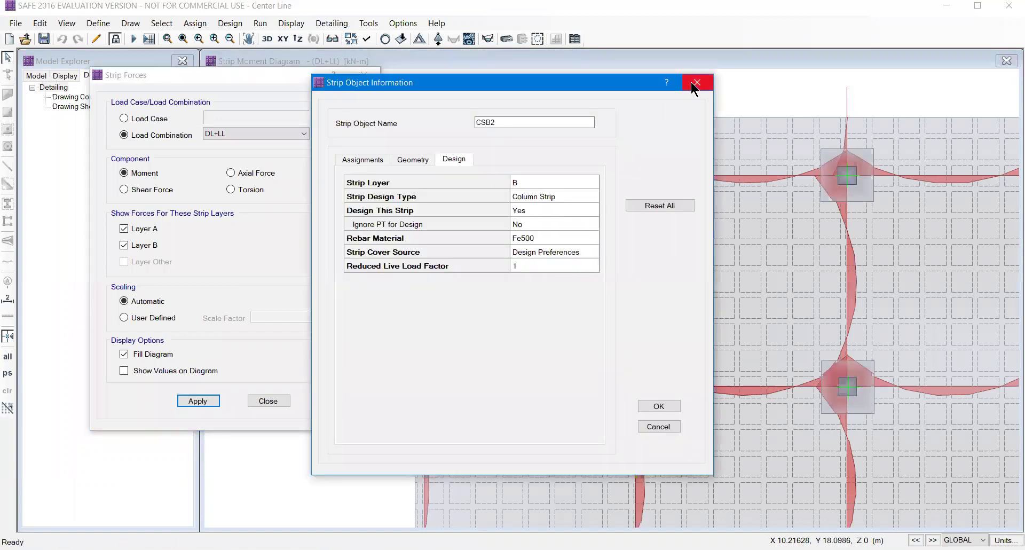
click(694, 83)
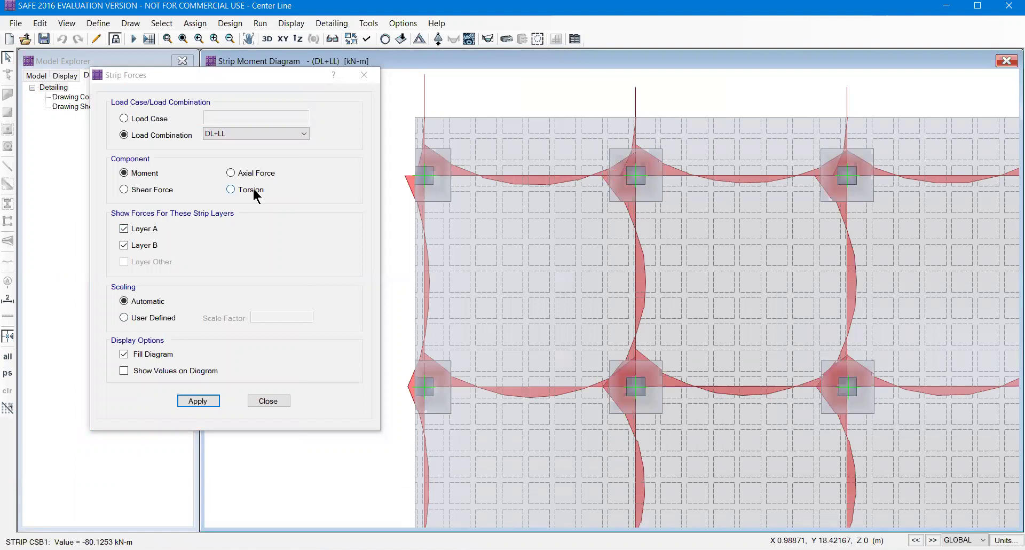
Display the DL+LL strip shear force diagrams for layers A and B, close the strip force settings, and view the whole slab.
click(153, 193)
click(197, 398)
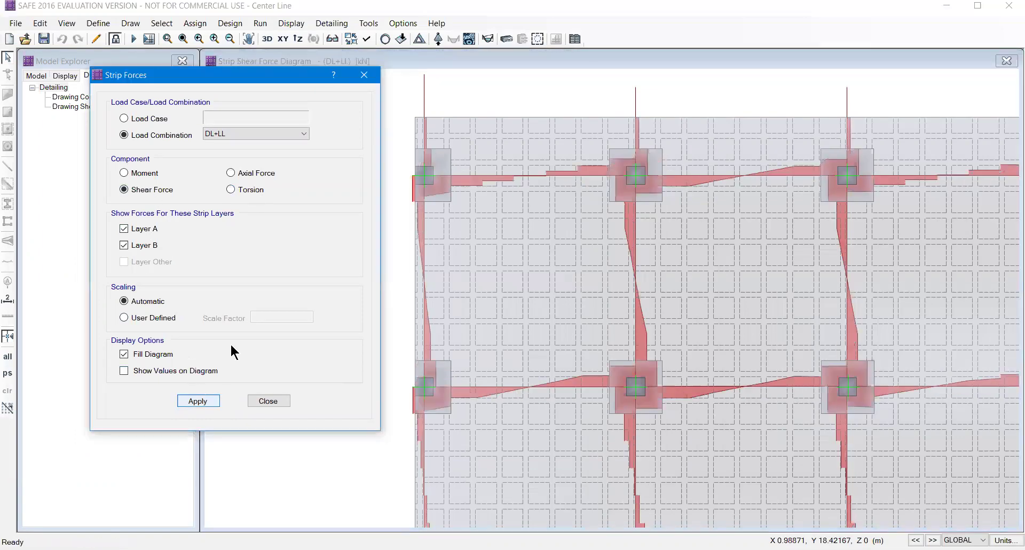
mouse_move(534, 178)
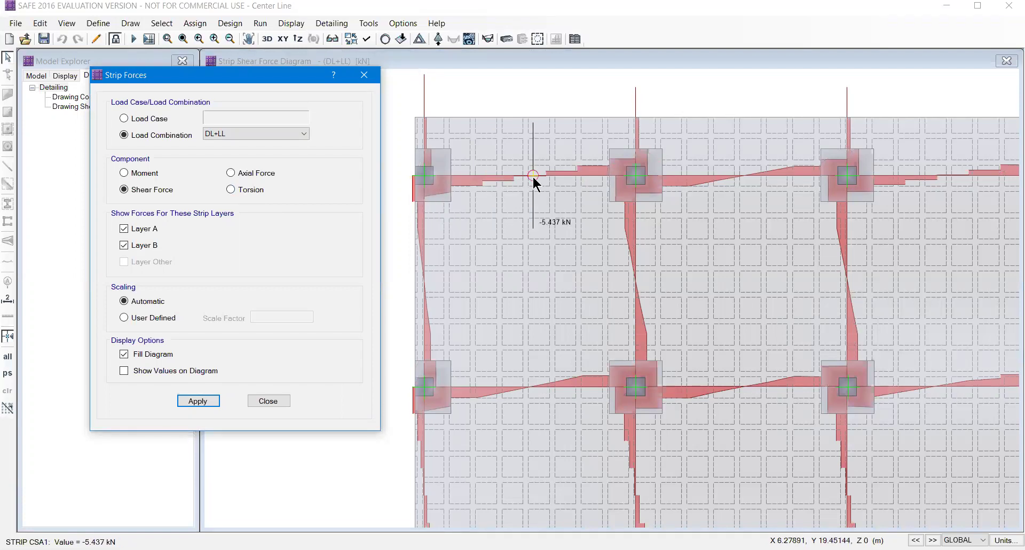
click(364, 78)
scroll(556, 229, down, 2)
mouse_move(667, 272)
middle_drag(666, 271, 592, 259)
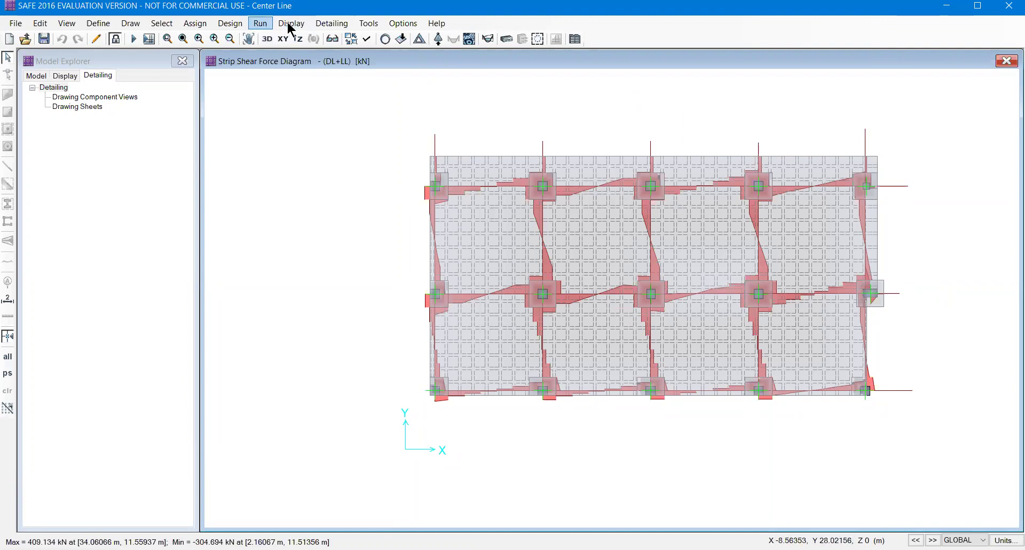
Run detailing to generate the slab's drawing component views, and return to SAFE 2016.
click(260, 23)
click(292, 80)
click(480, 350)
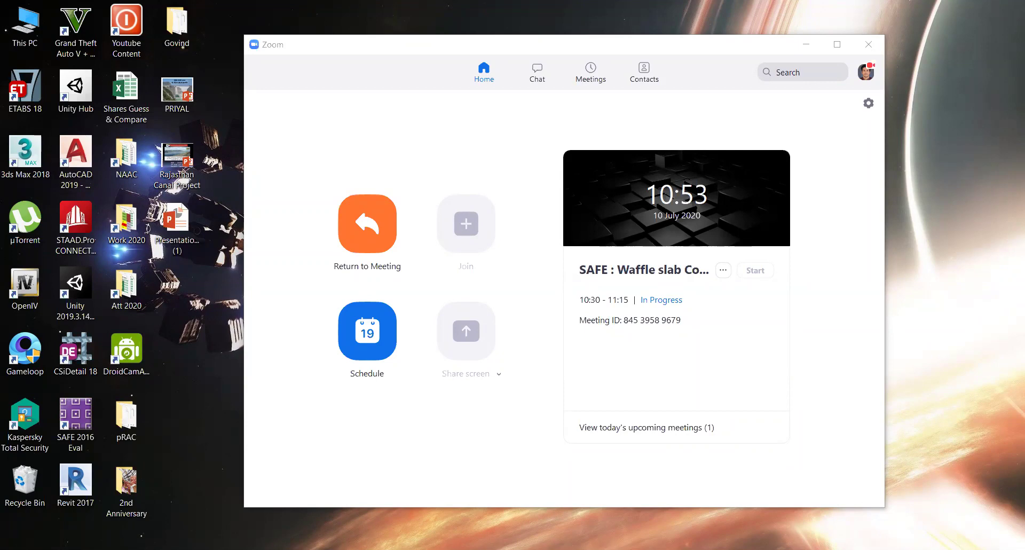
key(alt+Tab)
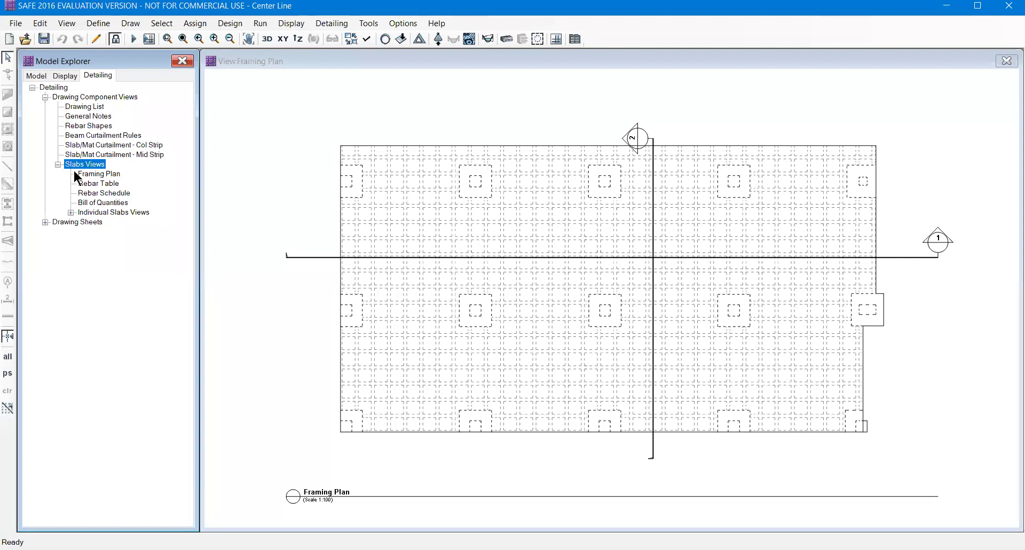
Review the slab's framing plan, rebar table, rebar schedule and bill of quantities among the generated drawing component views.
double_click(95, 174)
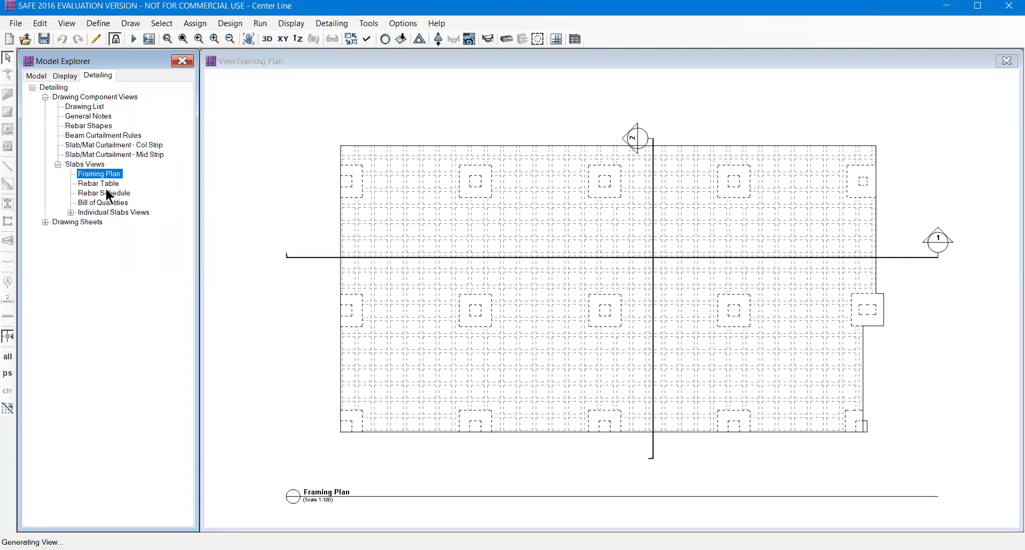
double_click(105, 185)
scroll(599, 174, up, 3)
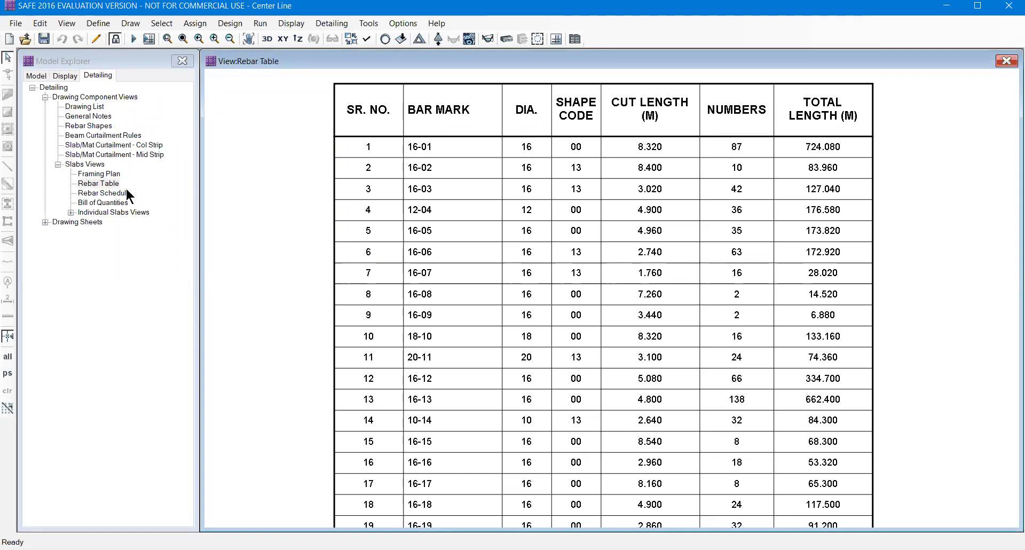
double_click(101, 193)
double_click(89, 203)
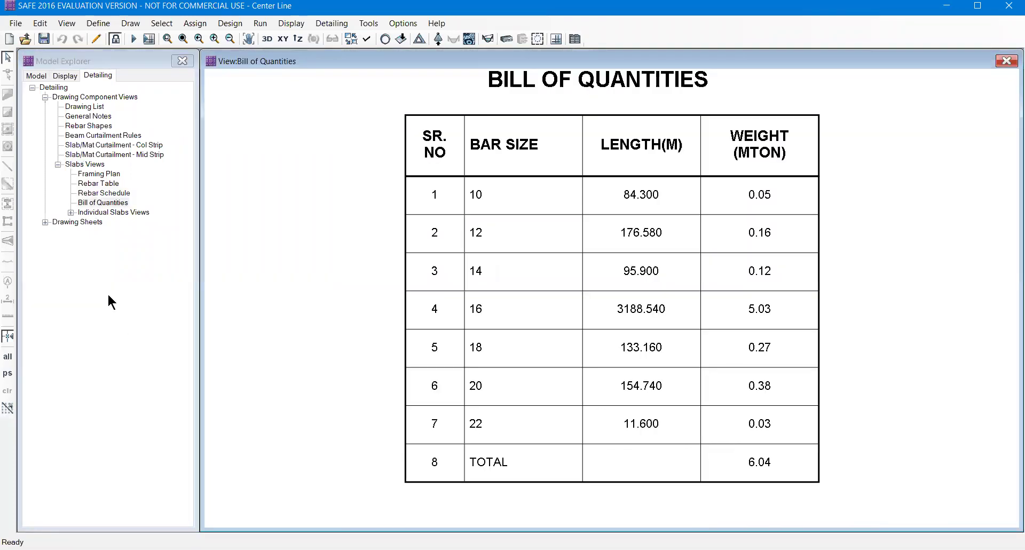
Open the Rebar Plan of Slab1 and examine the rib bar callouts around an interior column's drop panel.
double_click(76, 212)
double_click(93, 222)
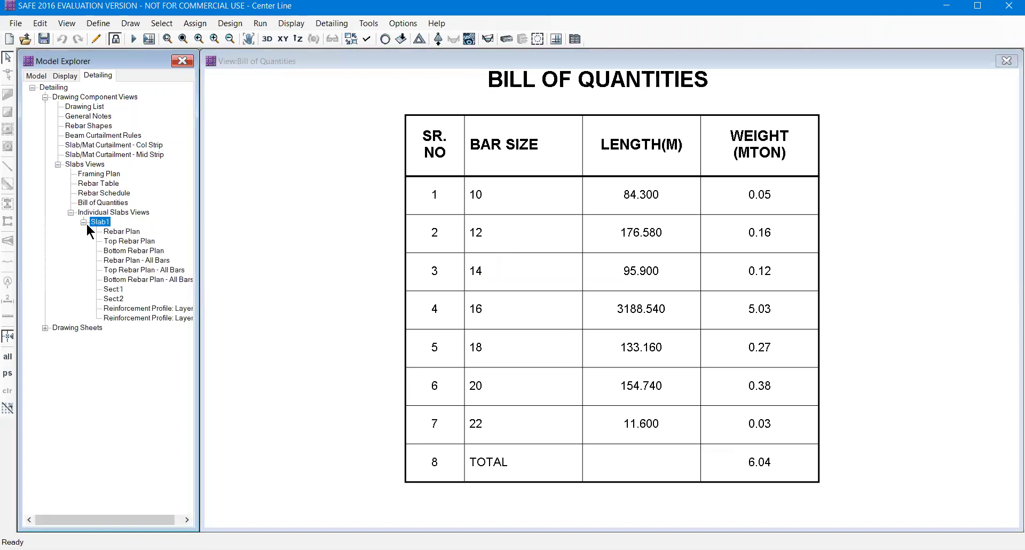
double_click(122, 232)
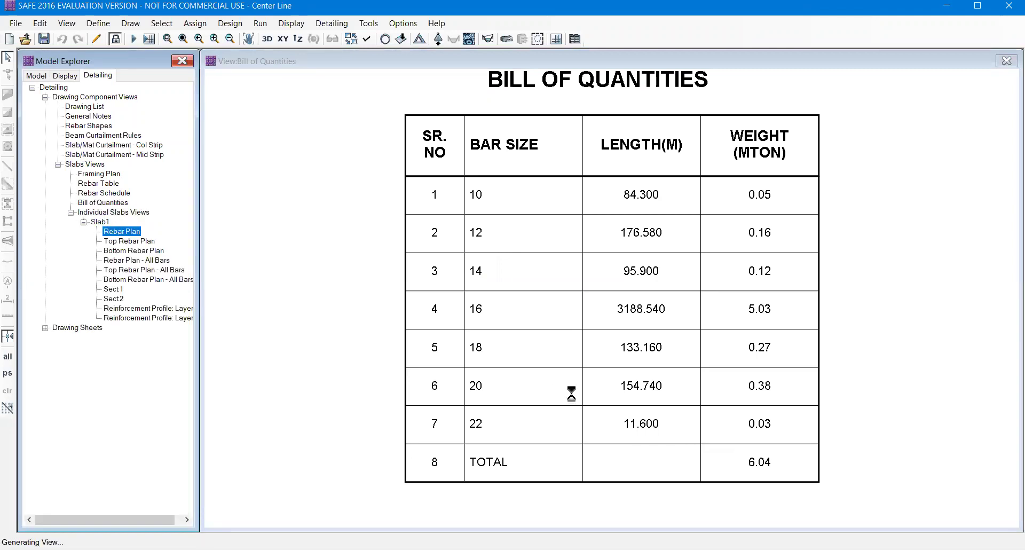
scroll(505, 313, up, 2)
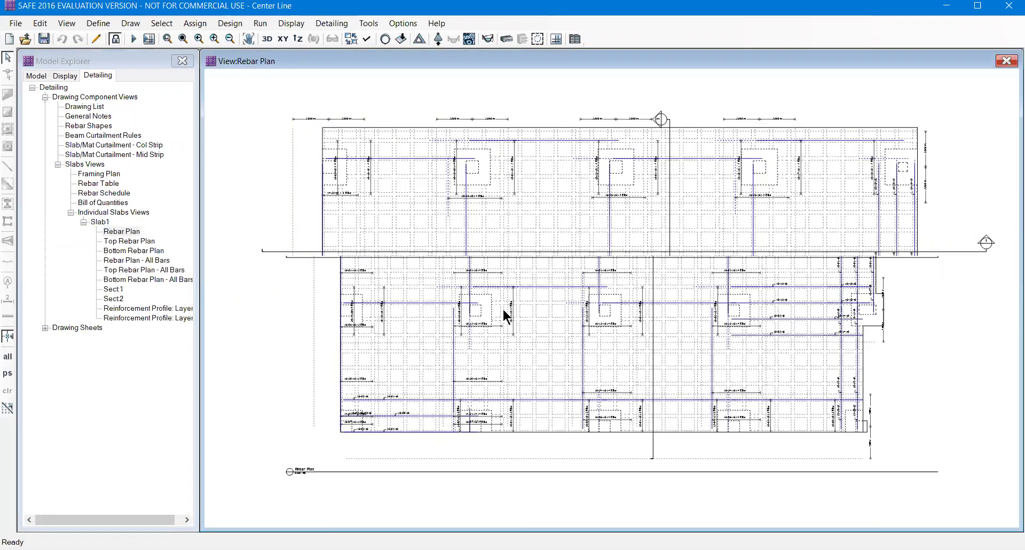
scroll(481, 321, up, 1)
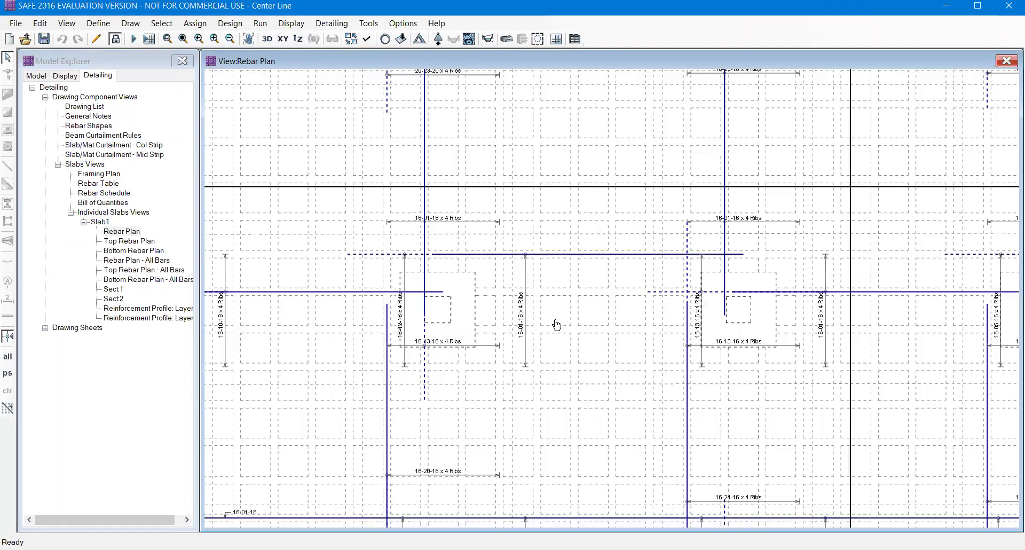
scroll(523, 295, up, 1)
scroll(530, 189, up, 1)
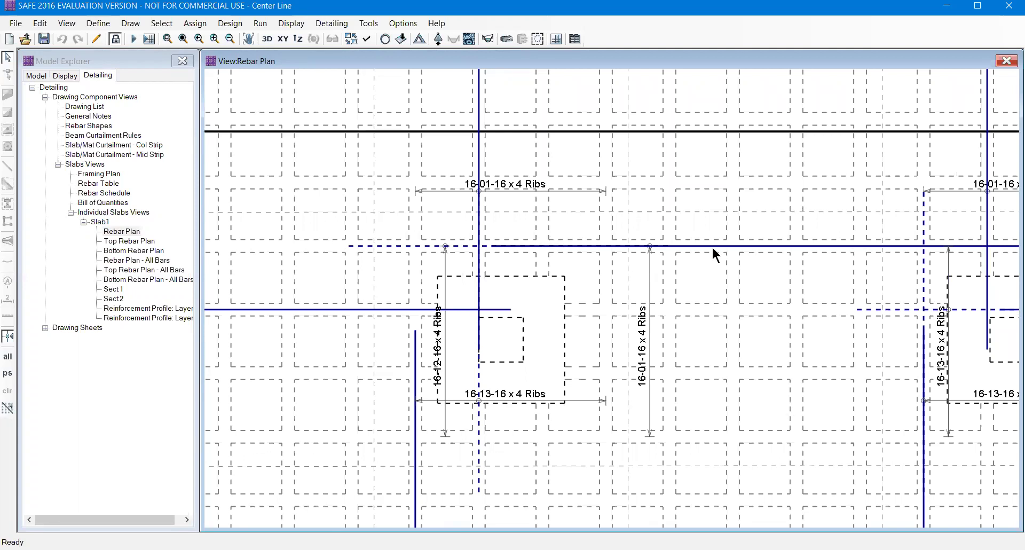
Open the Top Rebar Plan of Slab1 and examine the top bars around the drop panel at the stepped edge.
double_click(128, 241)
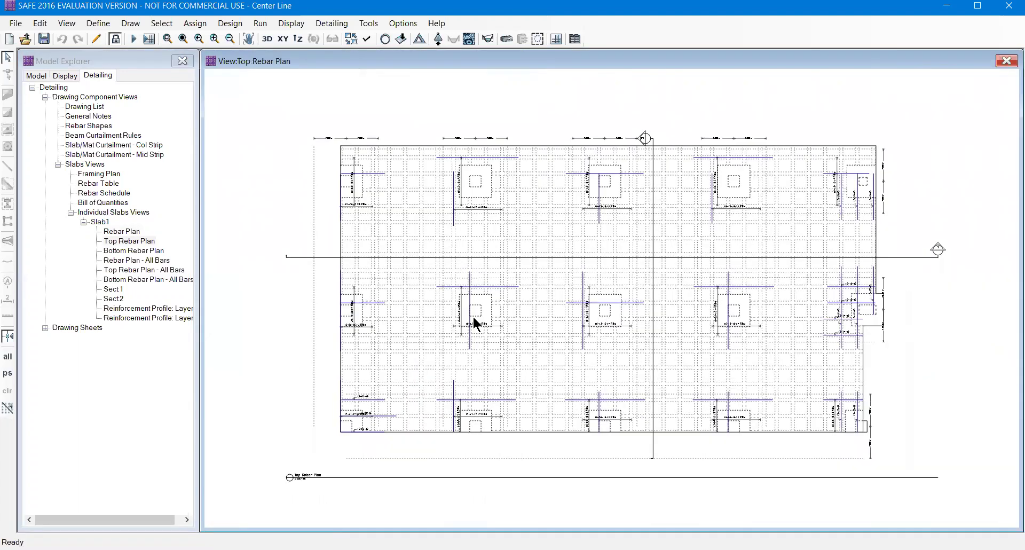
scroll(473, 323, up, 1)
scroll(981, 302, up, 3)
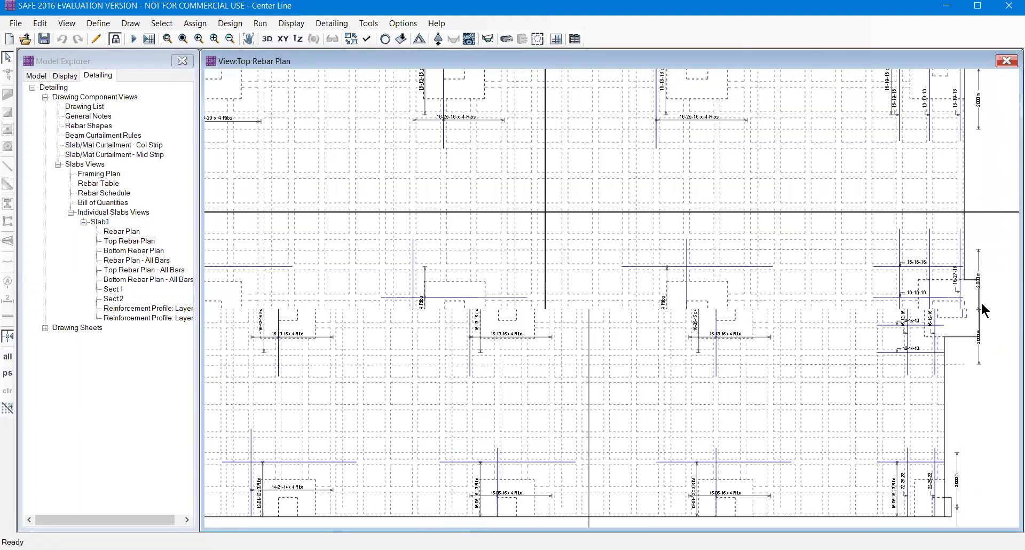
scroll(981, 302, up, 4)
scroll(983, 309, up, 1)
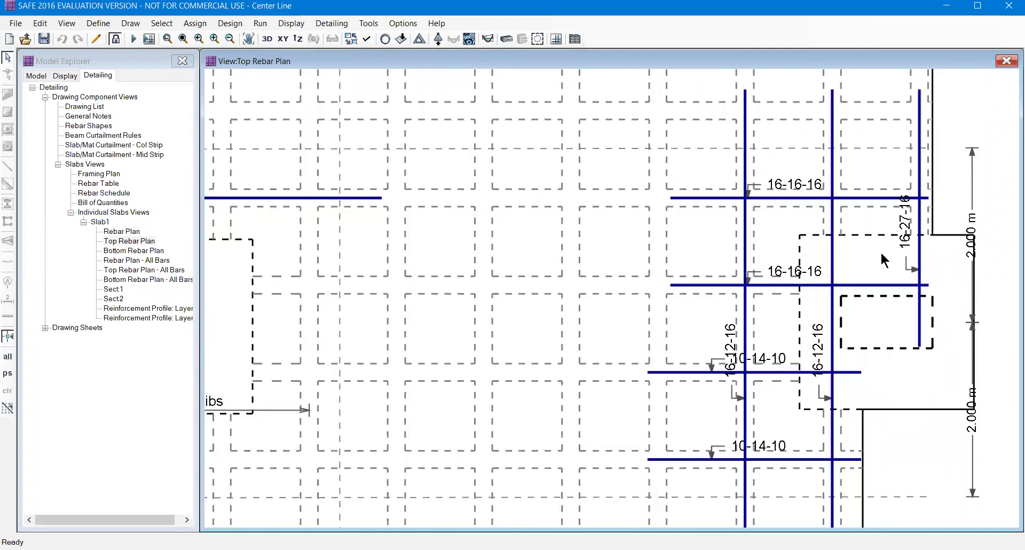
View the Bottom Rebar Plan of Slab1, followed by its Top Rebar Plan - All Bars.
click(131, 250)
double_click(132, 250)
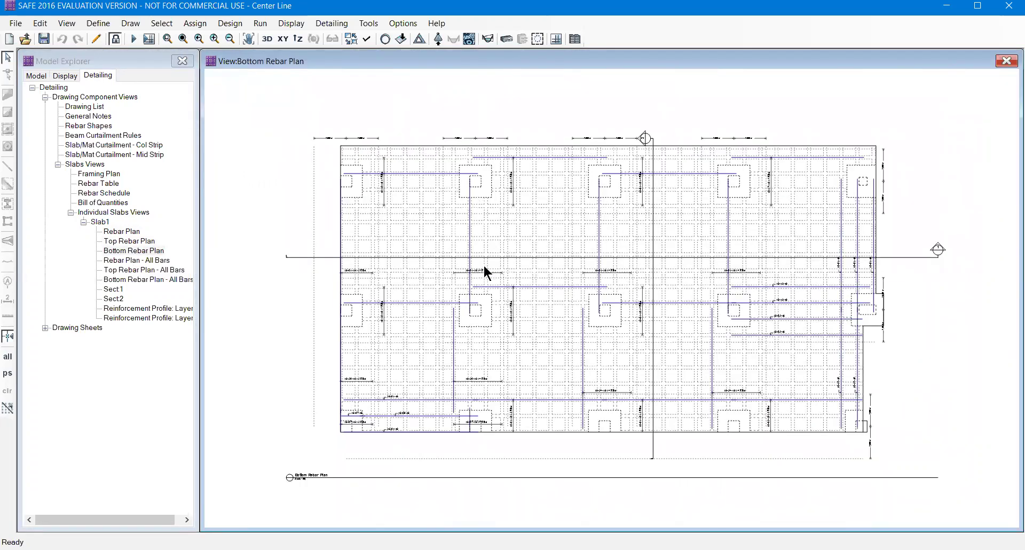
double_click(144, 270)
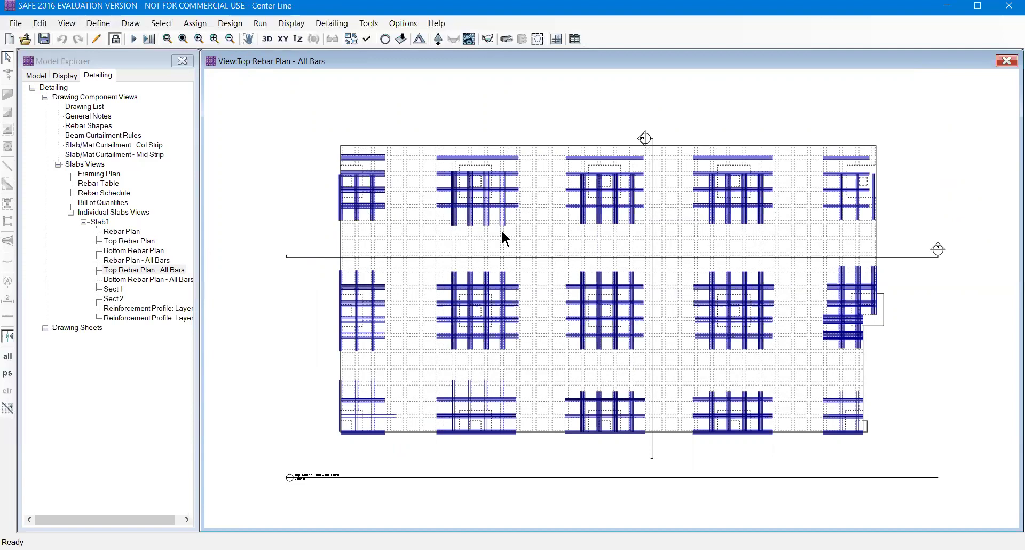
View Slab1's Bottom Rebar Plan - All Bars, both section views and the Layer-A reinforcement profile.
click(137, 278)
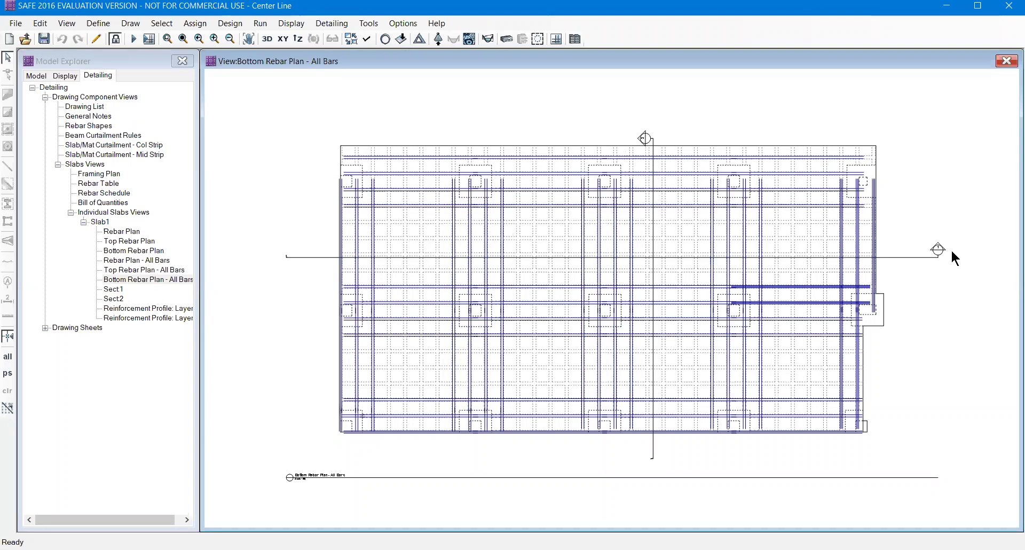
click(119, 288)
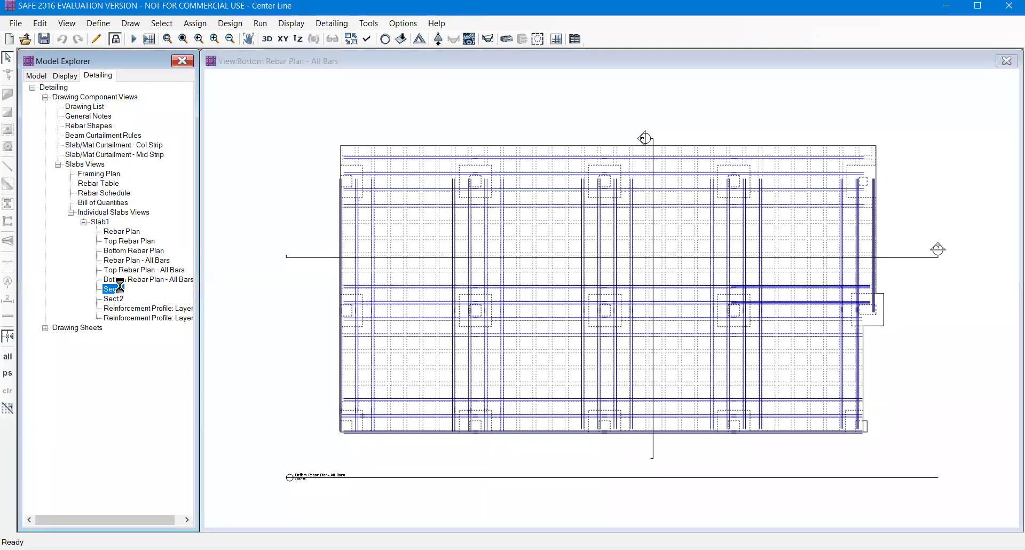
double_click(118, 288)
double_click(122, 298)
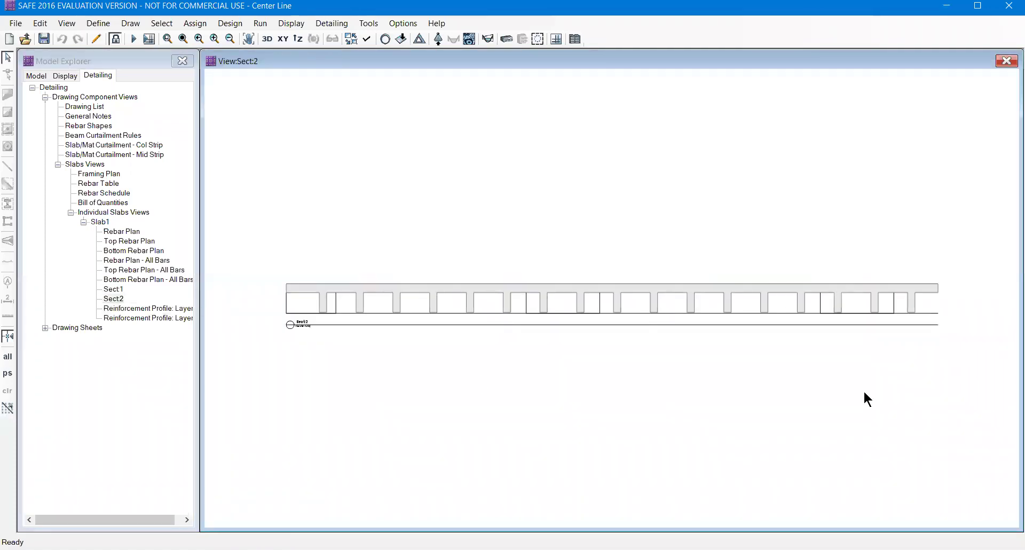
double_click(143, 307)
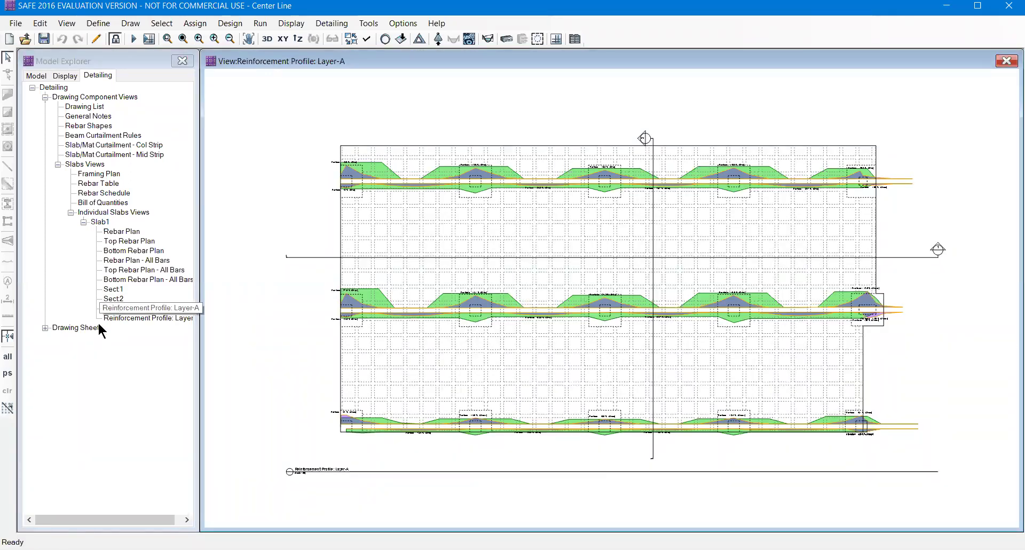
View Slab1's Rebar Plan - All Bars, and examine the rib bar callouts across the Bottom Rebar Plan.
double_click(116, 261)
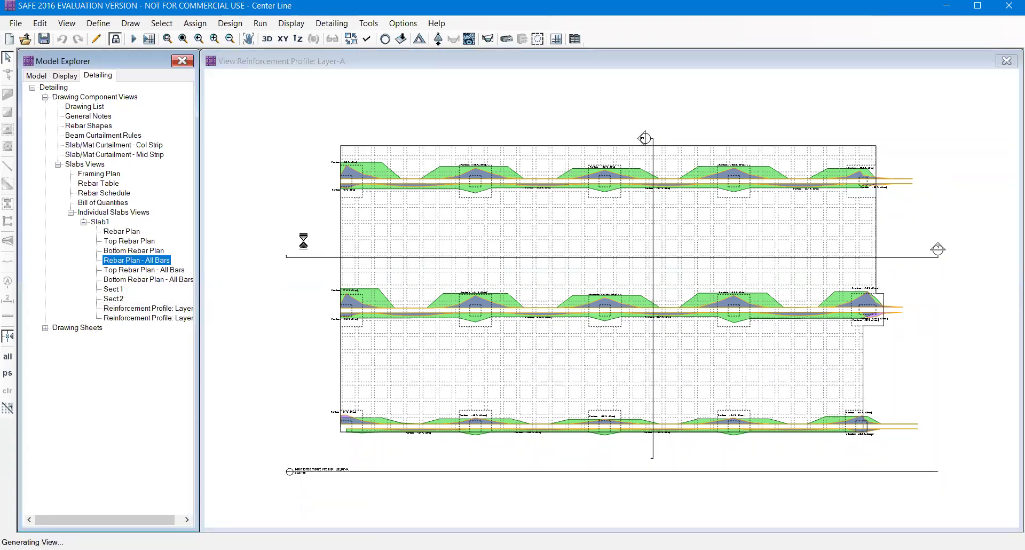
double_click(129, 250)
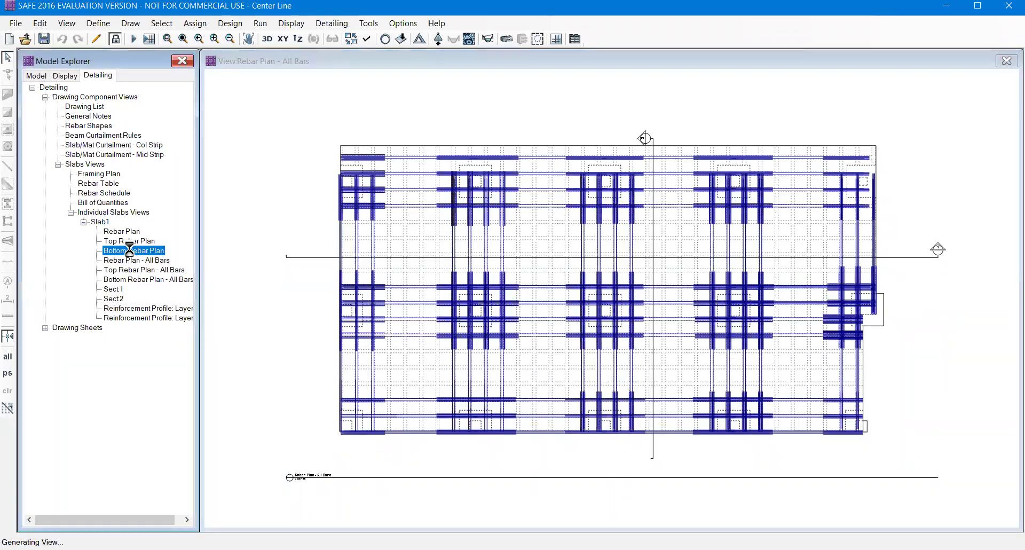
scroll(395, 122, up, 3)
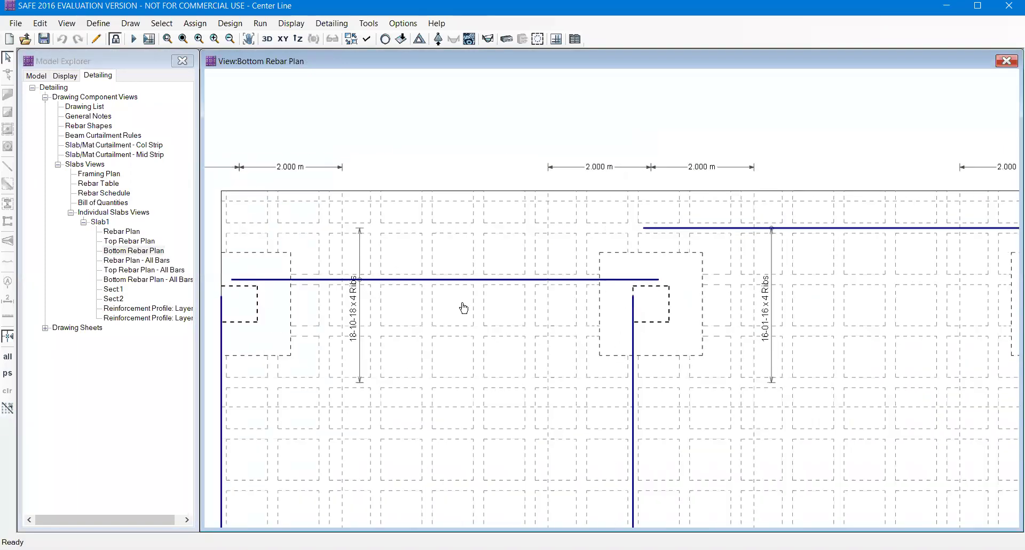
scroll(463, 308, up, 1)
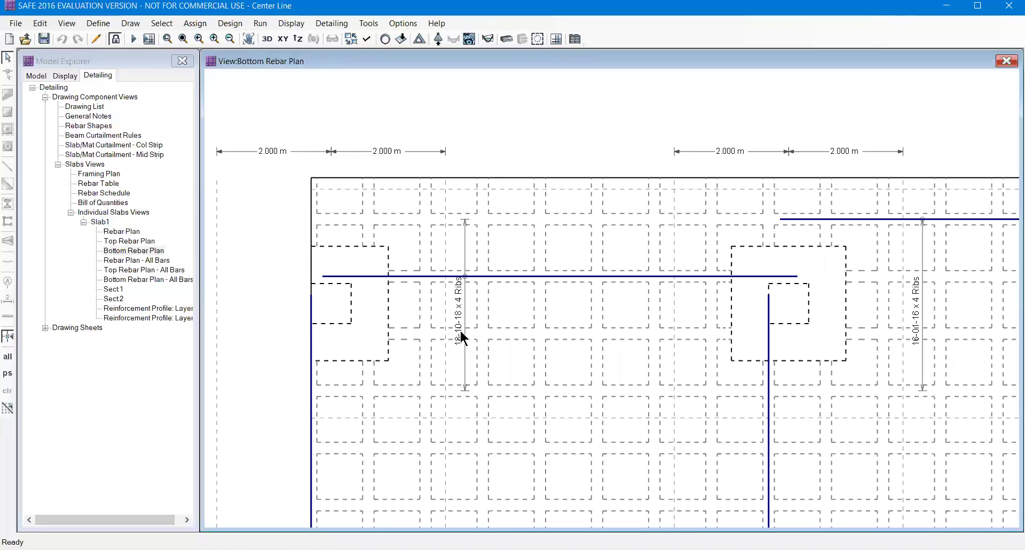
scroll(507, 292, down, 1)
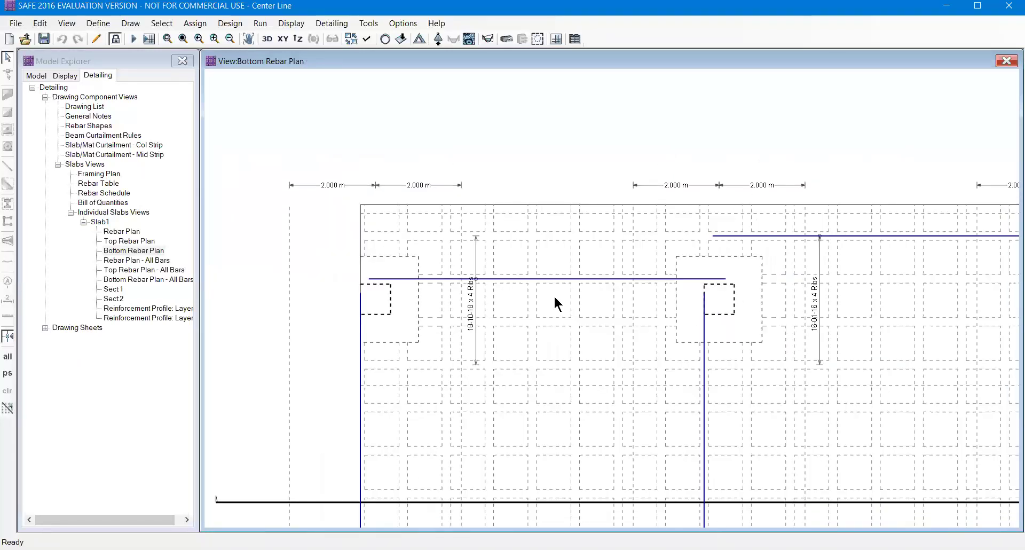
scroll(552, 295, down, 2)
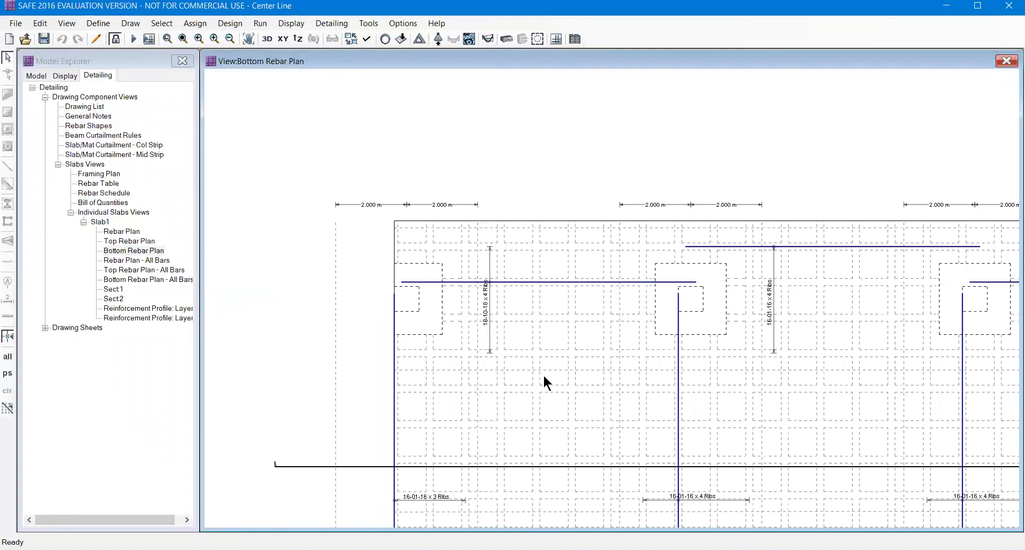
scroll(542, 373, down, 1)
scroll(543, 367, down, 1)
middle_drag(766, 441, 704, 304)
scroll(705, 289, down, 2)
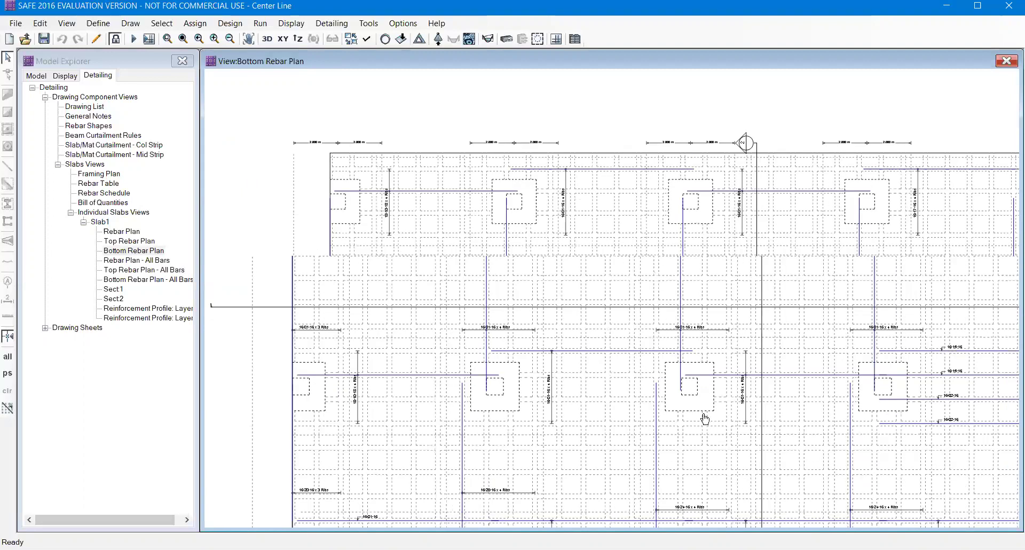
scroll(492, 235, down, 1)
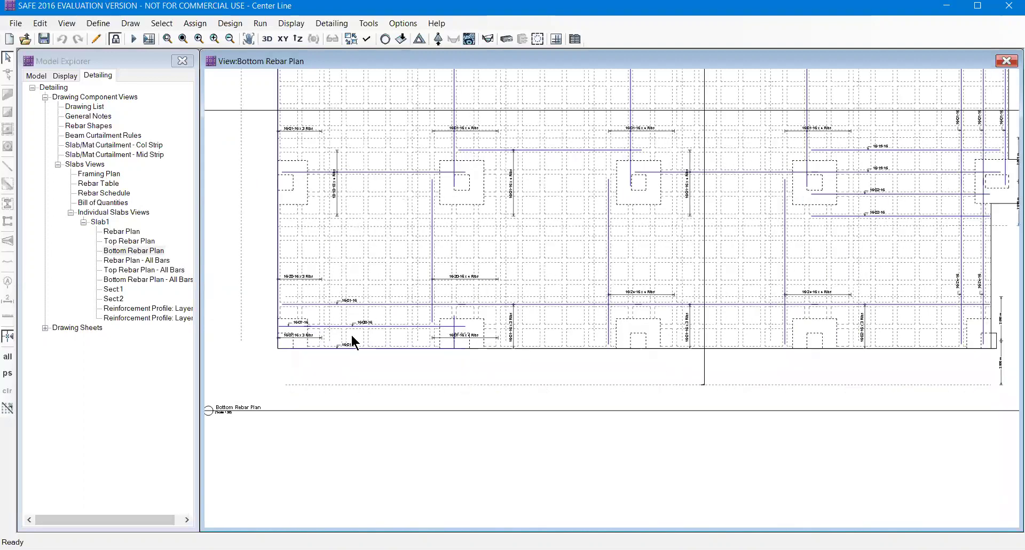
Examine the bottom bar callouts along the slab's lower edge near its left corner in the Bottom Rebar Plan.
scroll(347, 338, up, 2)
scroll(345, 337, up, 2)
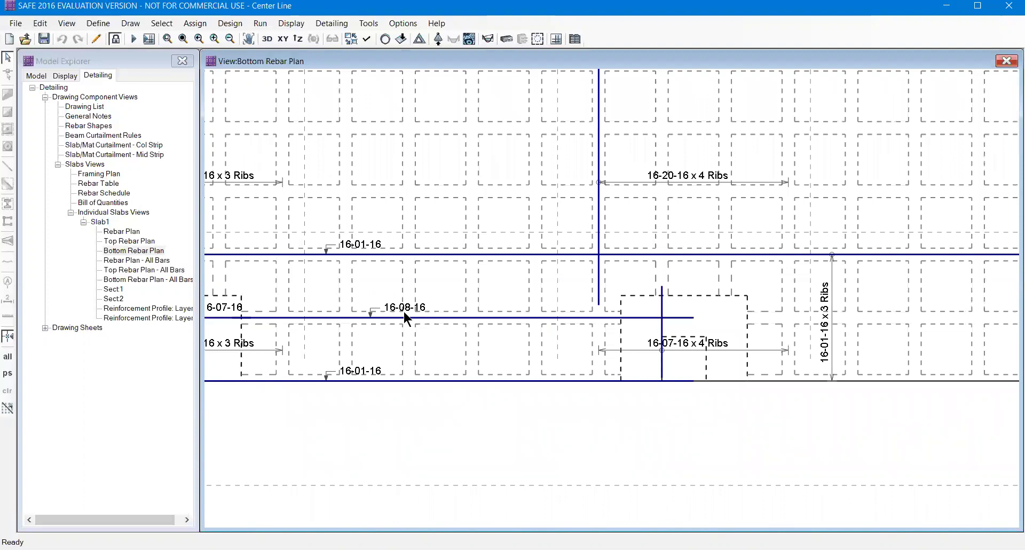
middle_drag(407, 317, 817, 326)
scroll(701, 293, down, 1)
scroll(701, 295, down, 1)
scroll(817, 353, down, 1)
scroll(521, 403, down, 1)
scroll(417, 305, down, 1)
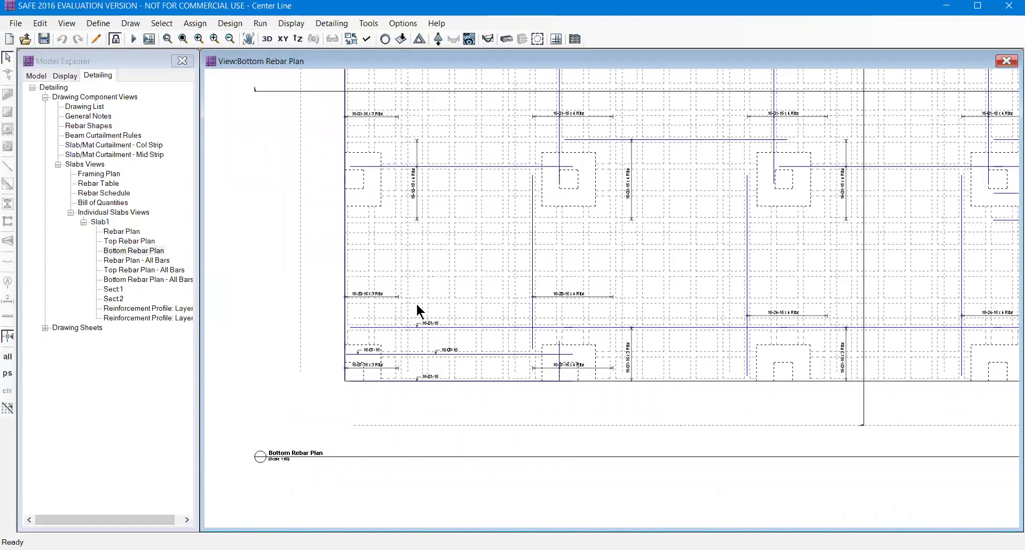
Collapse the Individual Slabs Views and Slabs Views branches of the detailing tree.
right_click(468, 199)
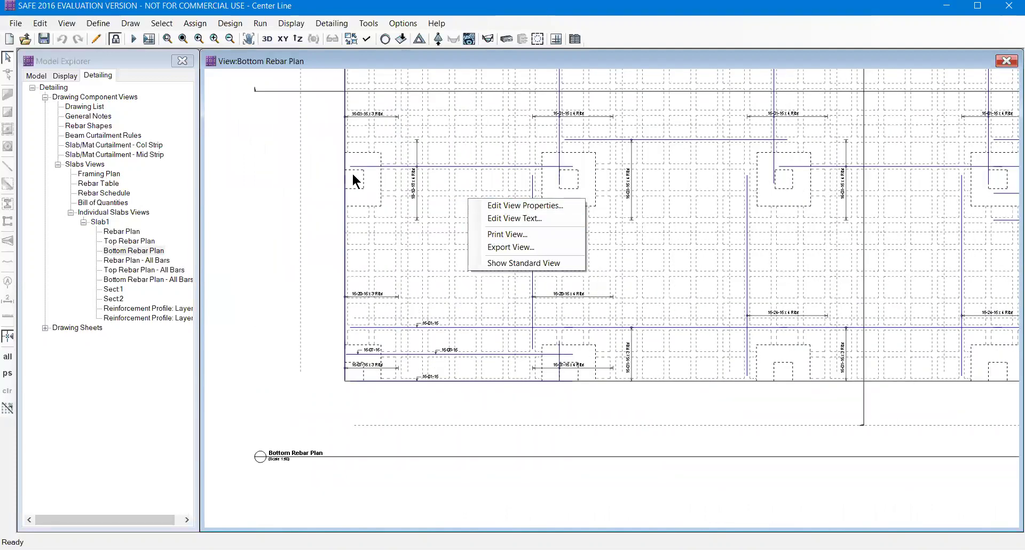
click(69, 215)
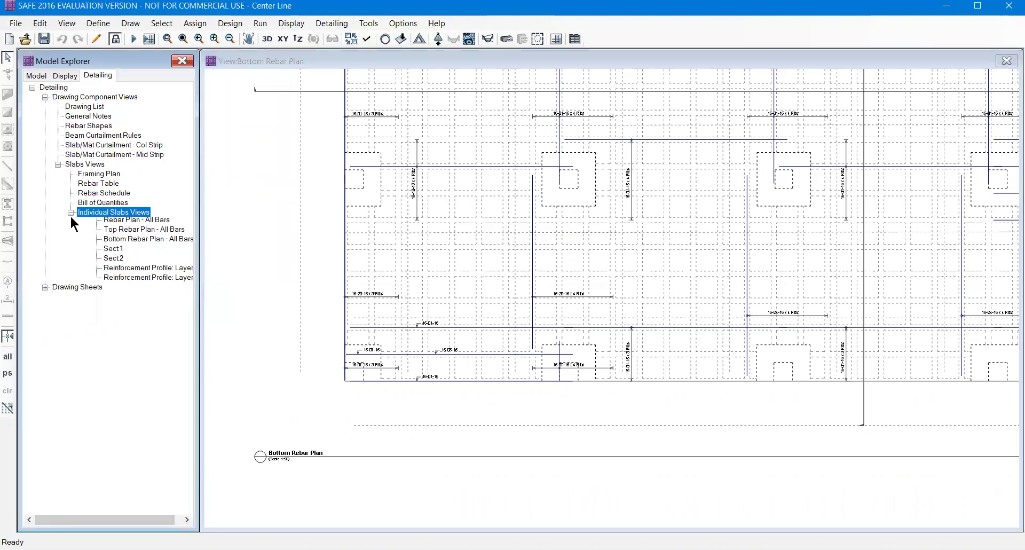
click(71, 213)
click(58, 164)
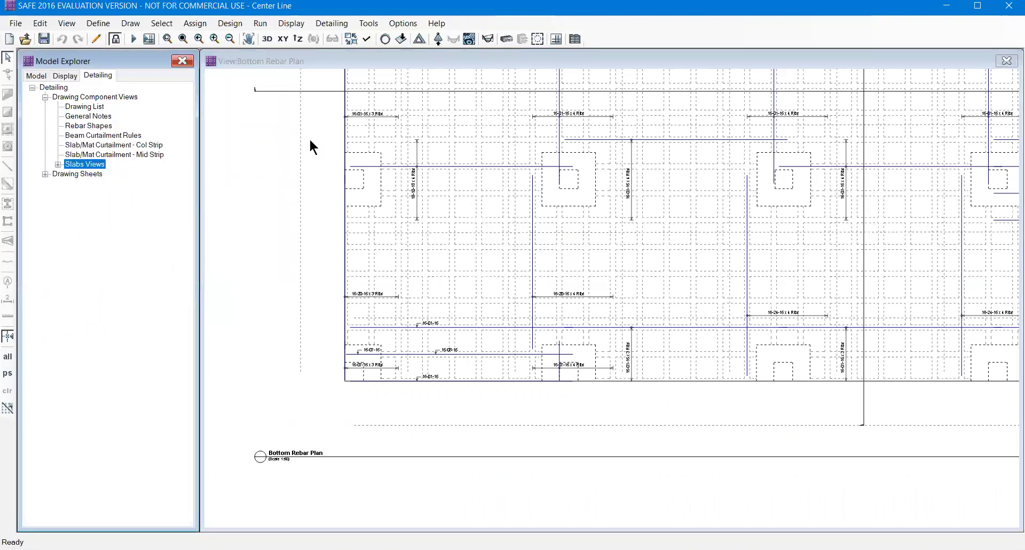
Return to the standard 3-D view and look over the waffle slab with its columns and drop panels.
middle_drag(303, 181, 294, 236)
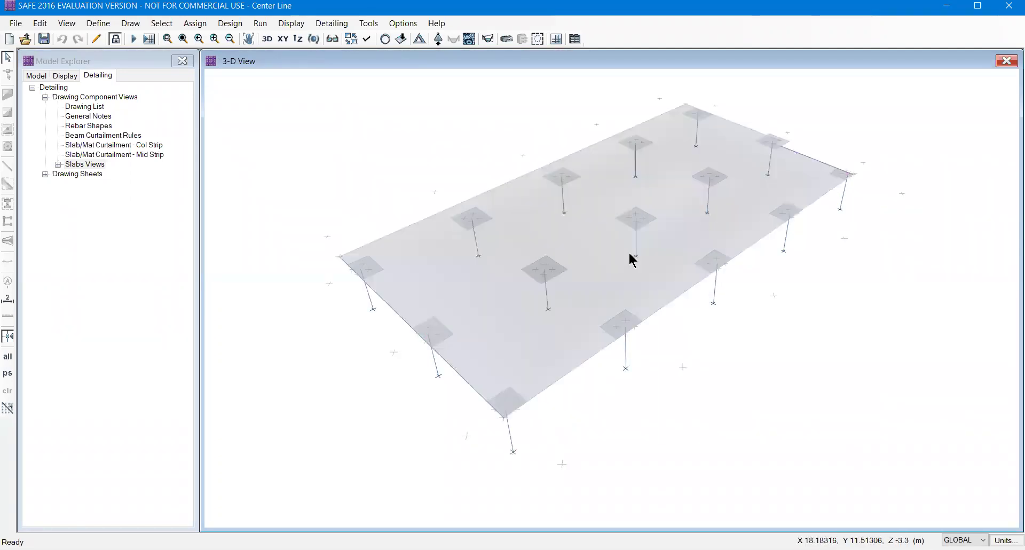
scroll(632, 260, up, 2)
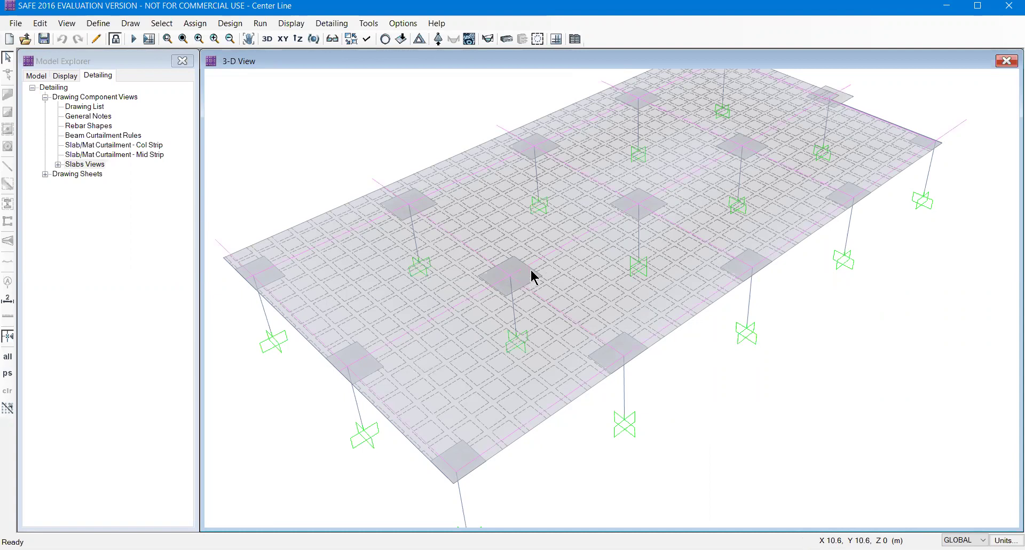
middle_drag(639, 230, 654, 255)
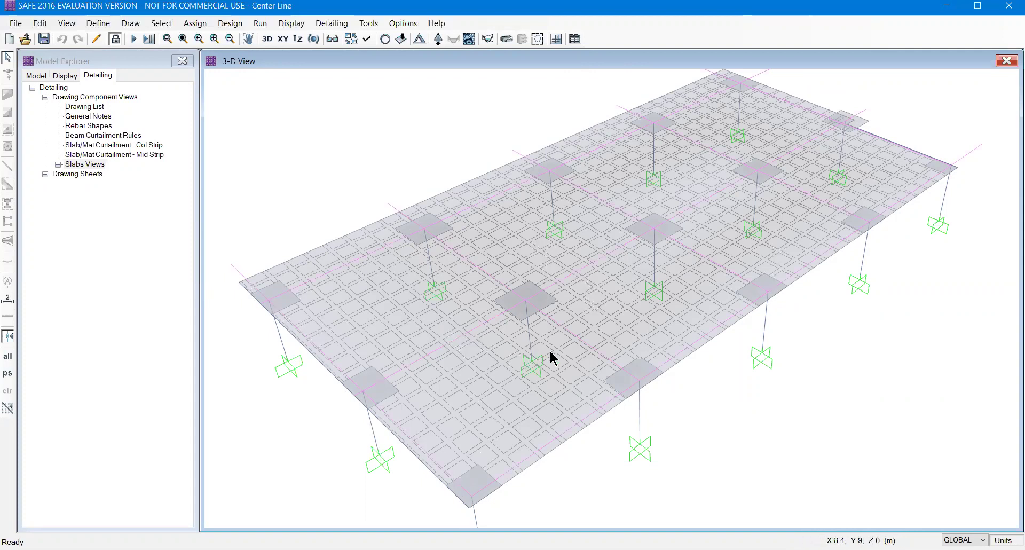
scroll(685, 304, down, 2)
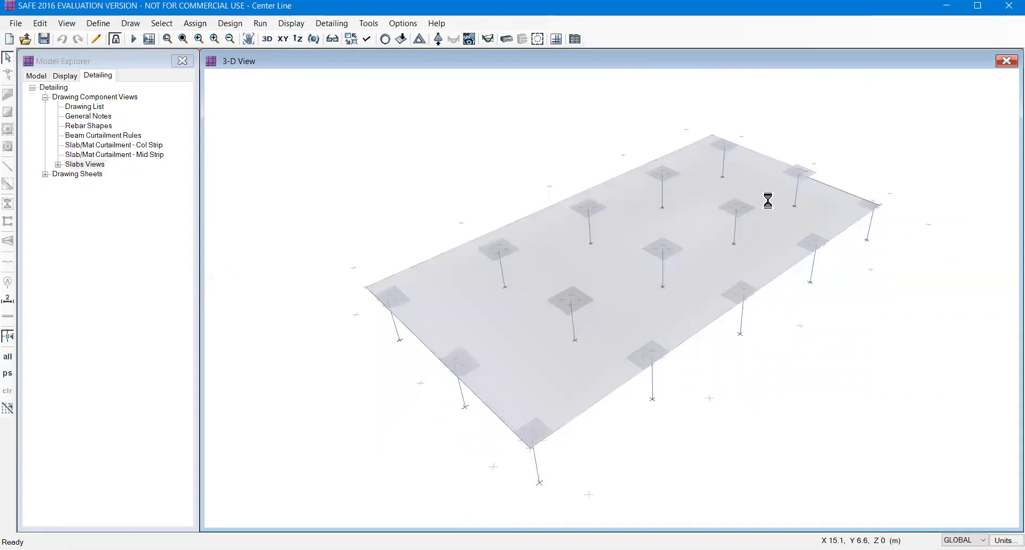